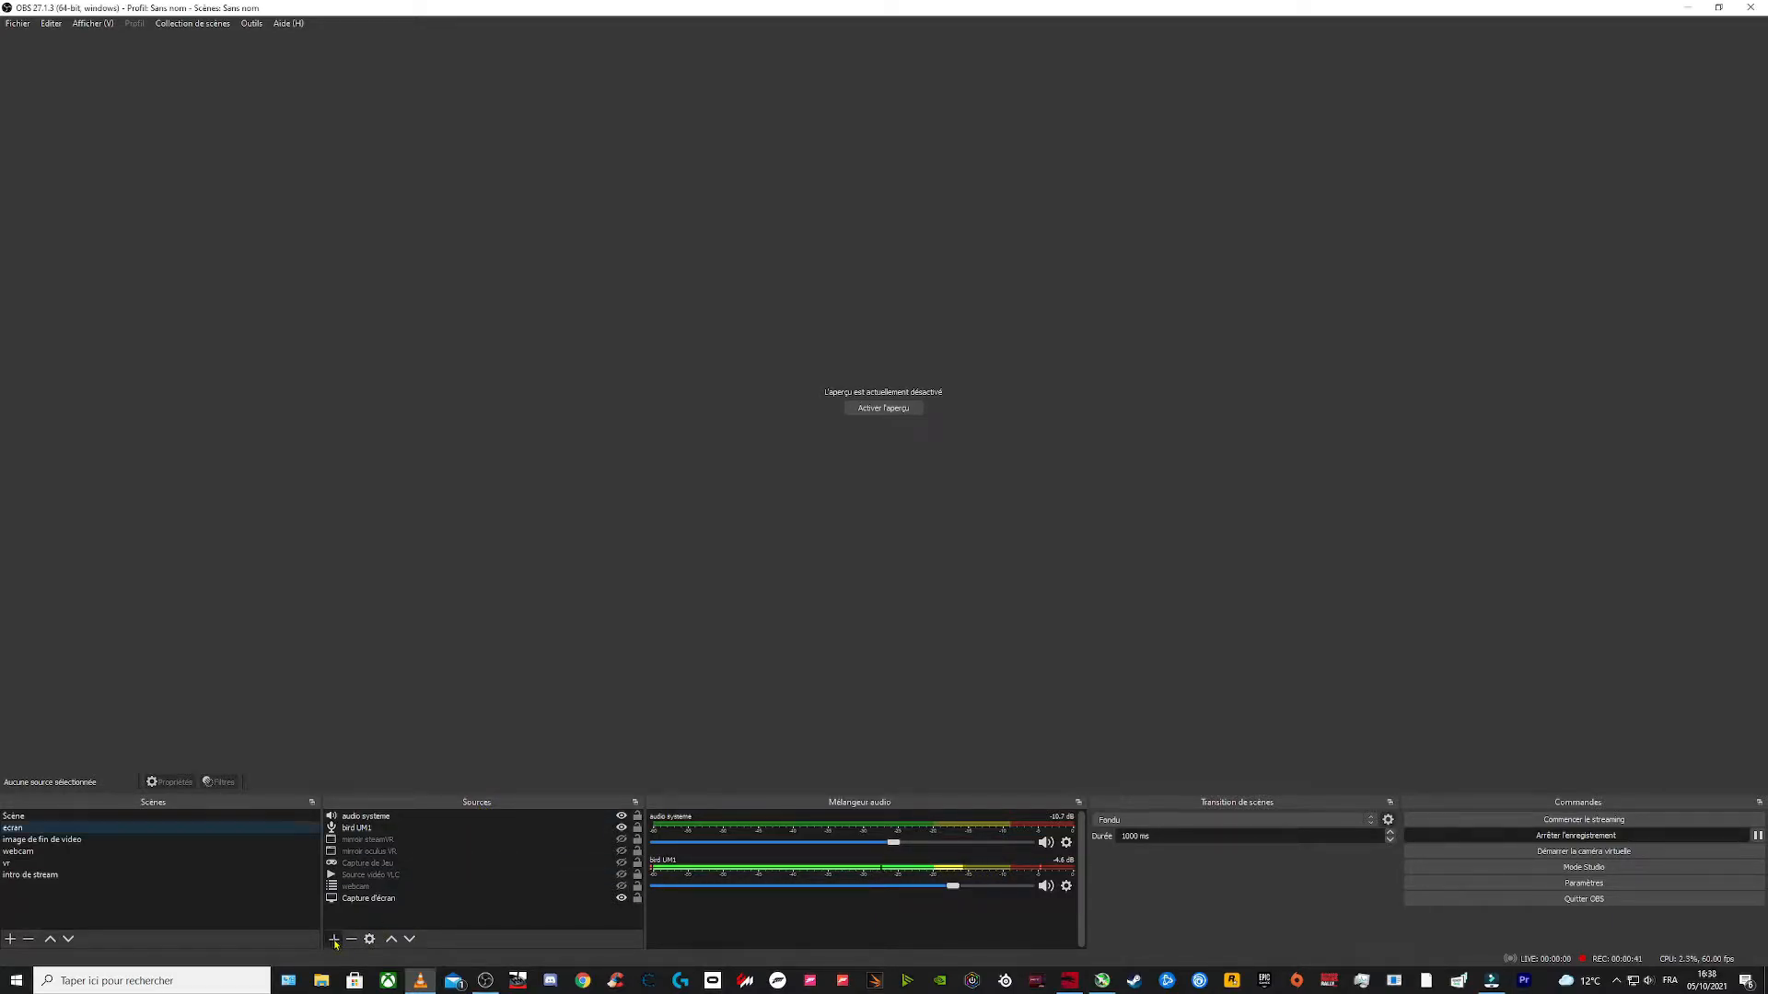
{"action": "left_click", "coordinate": [334, 940]}
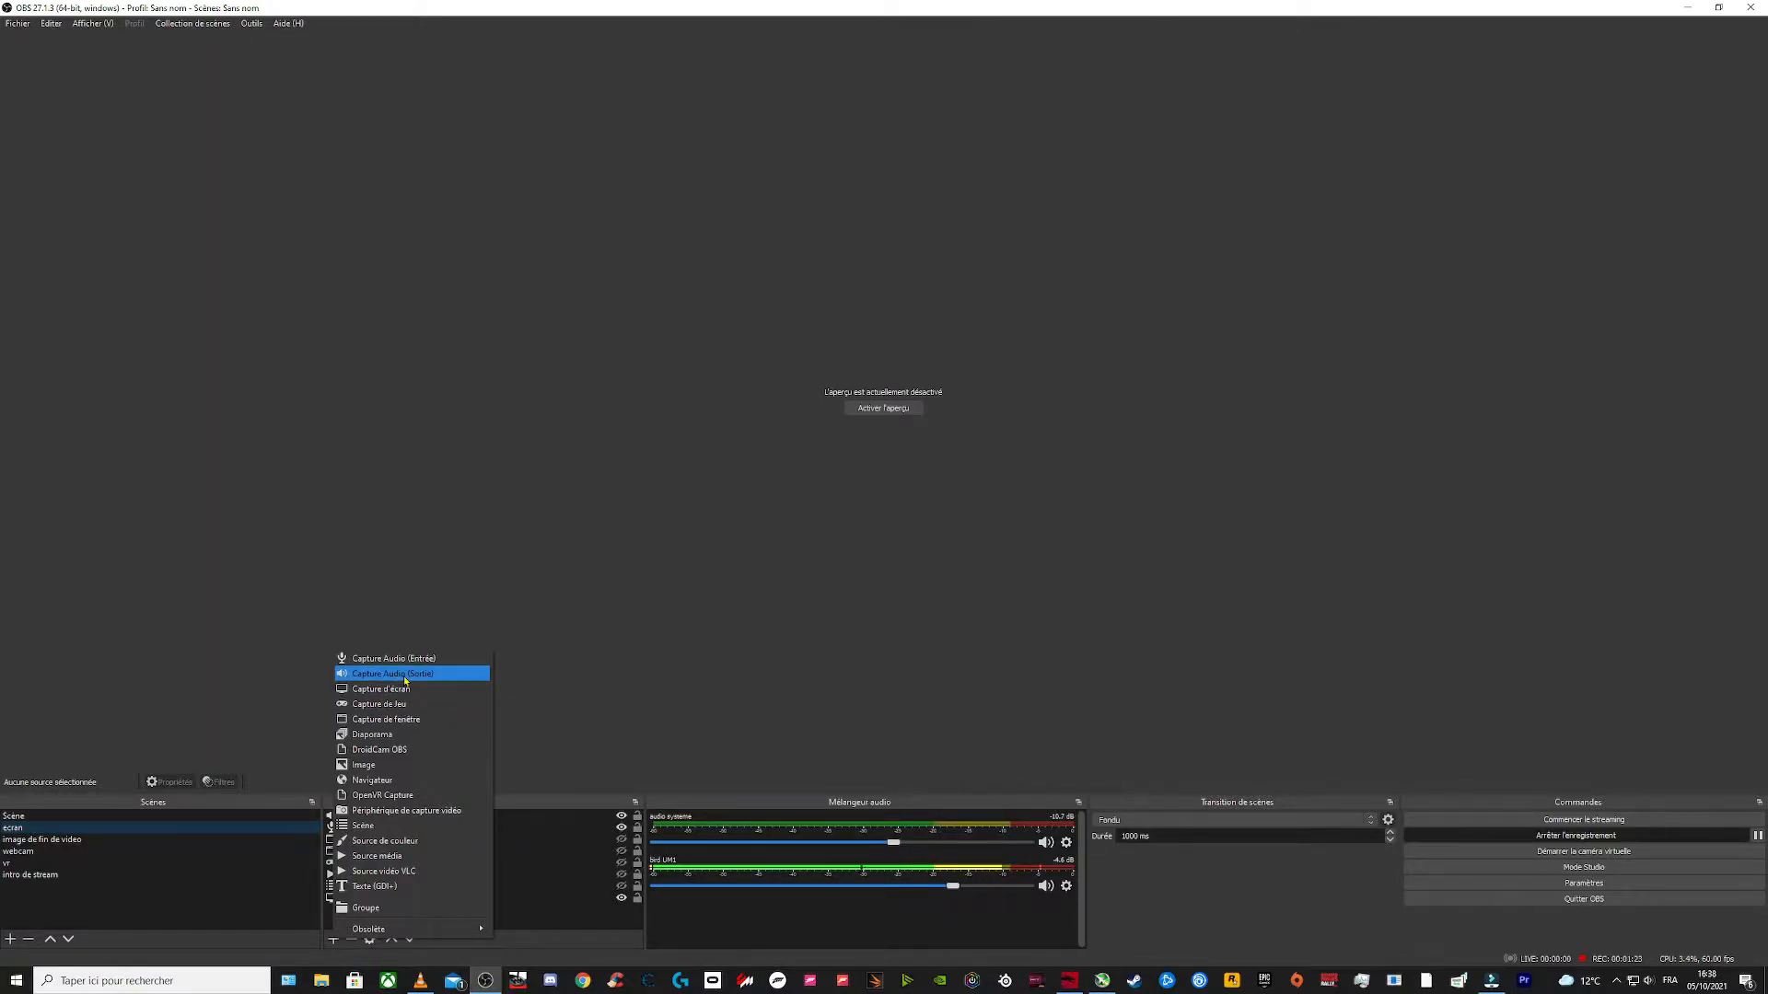
{"action": "left_click", "coordinate": [405, 675]}
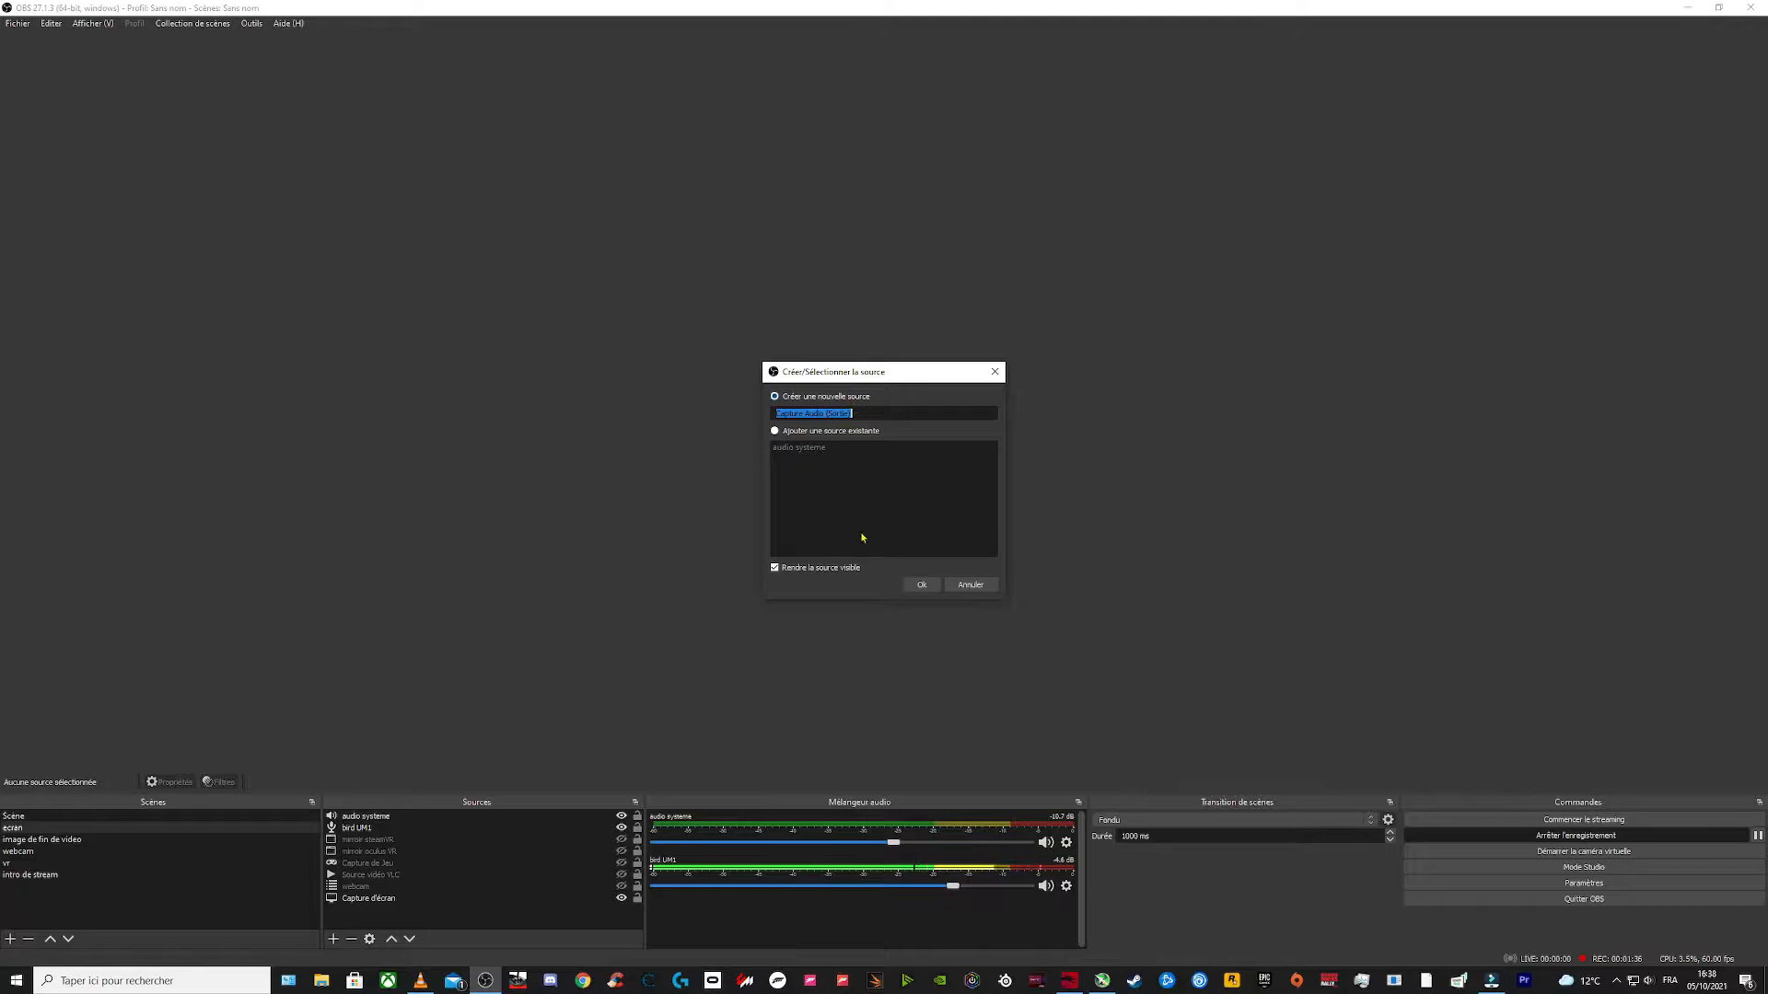
{"action": "left_click", "coordinate": [970, 586]}
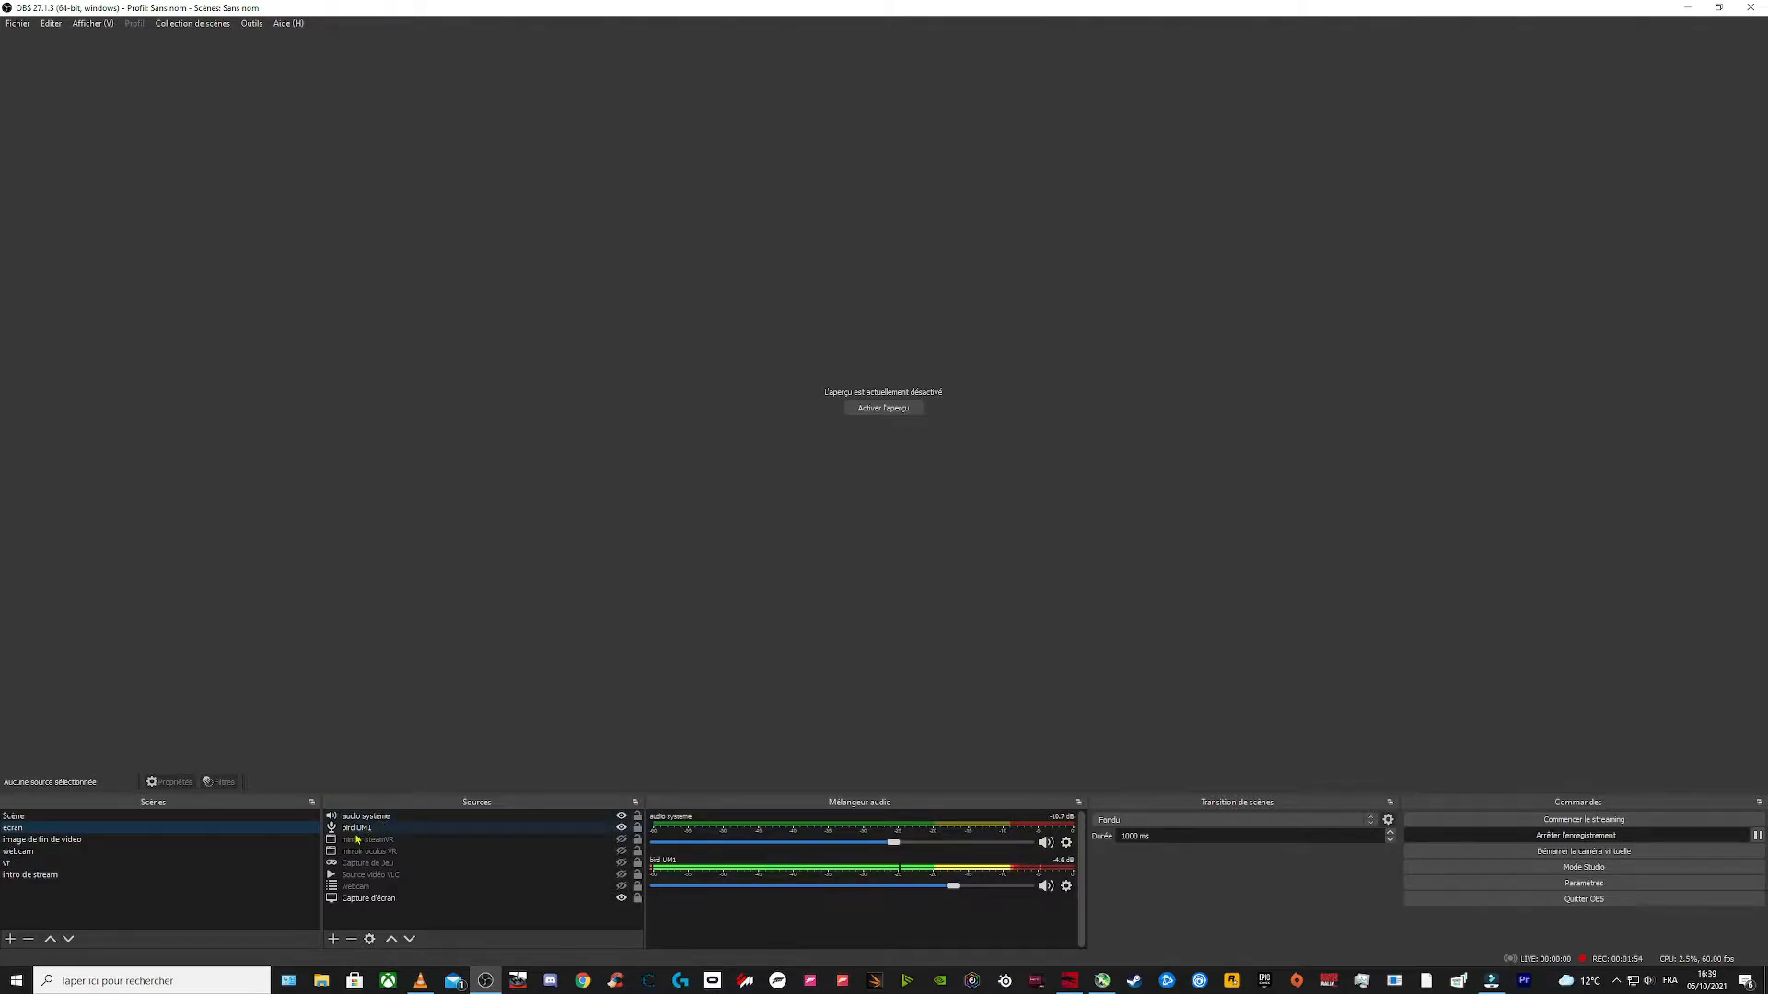
{"action": "left_click", "coordinate": [333, 939]}
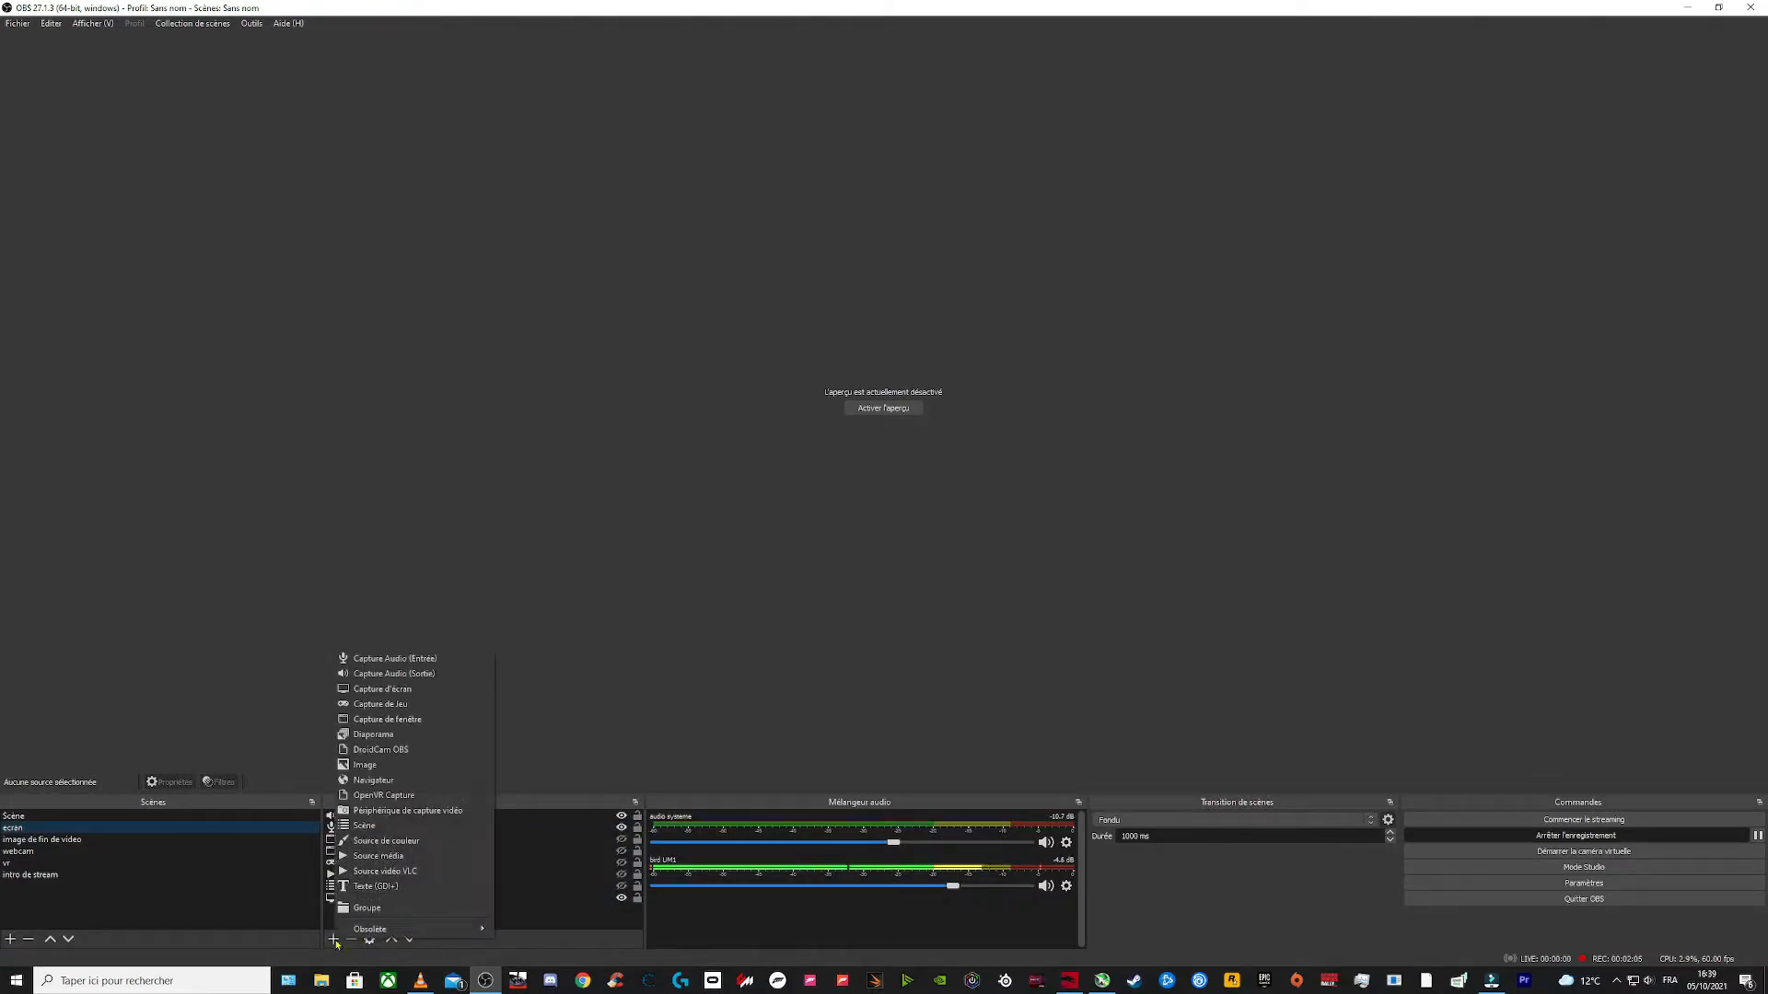
{"action": "left_click", "coordinate": [423, 664]}
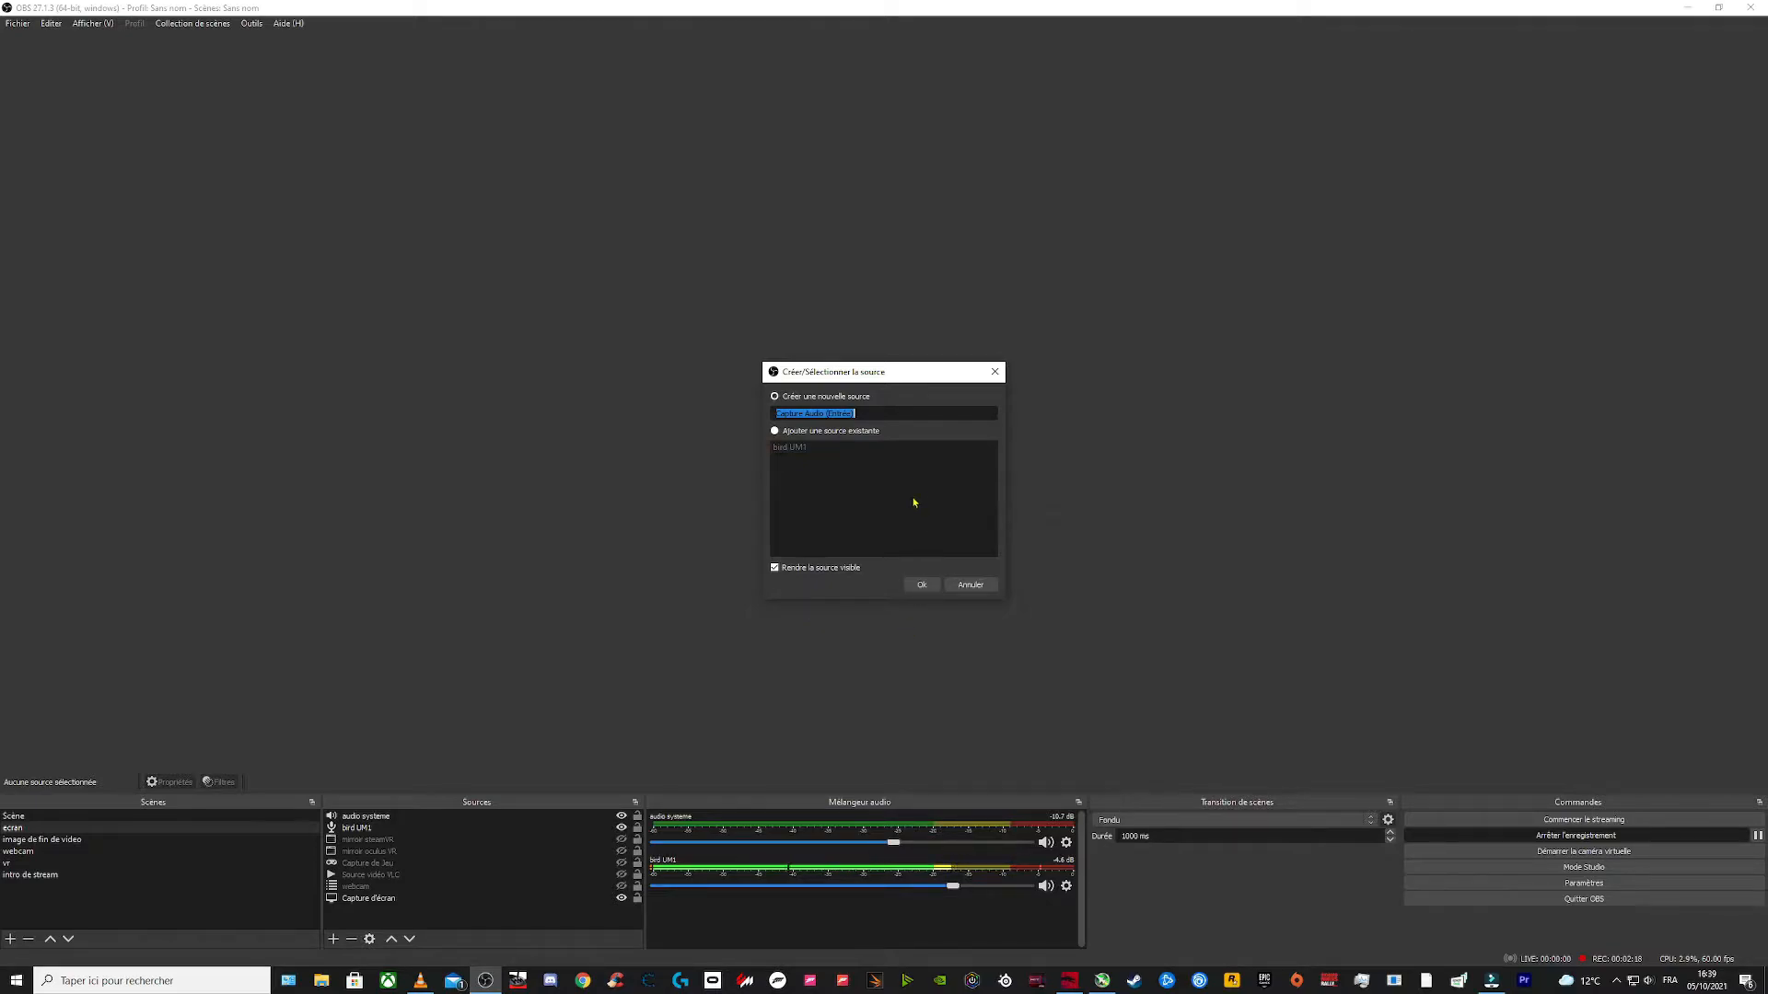
{"action": "left_click", "coordinate": [971, 586]}
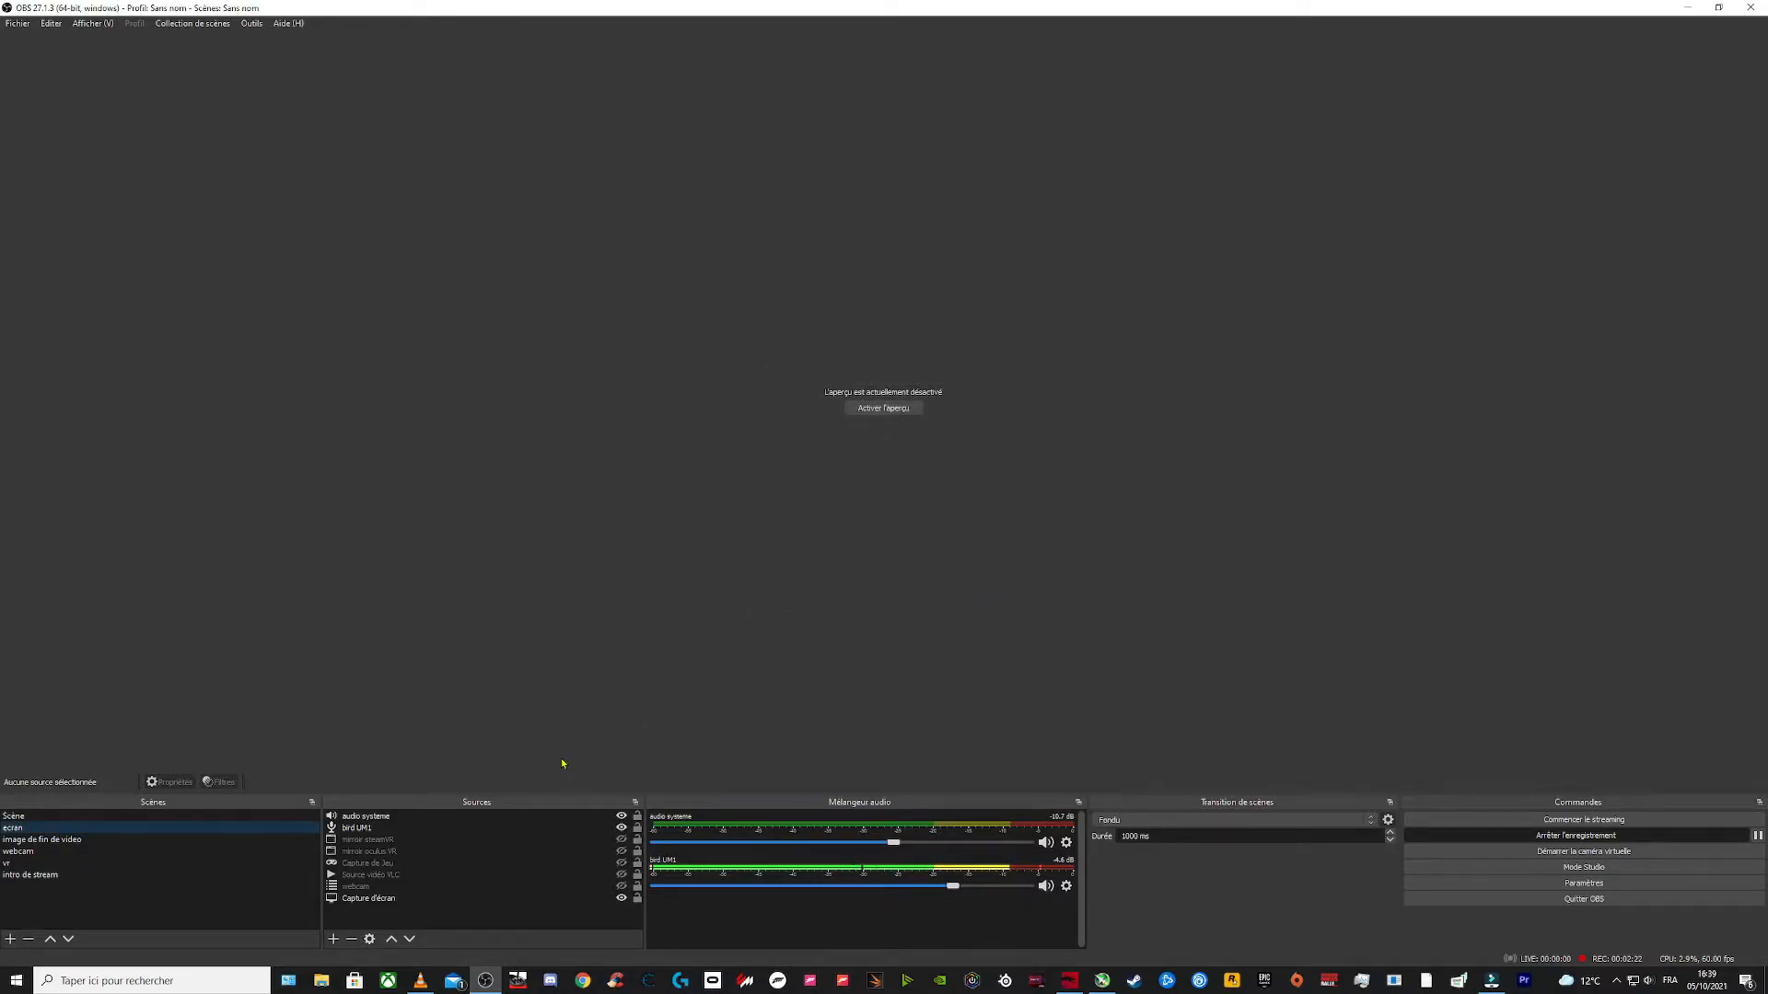
{"action": "left_click", "coordinate": [622, 816]}
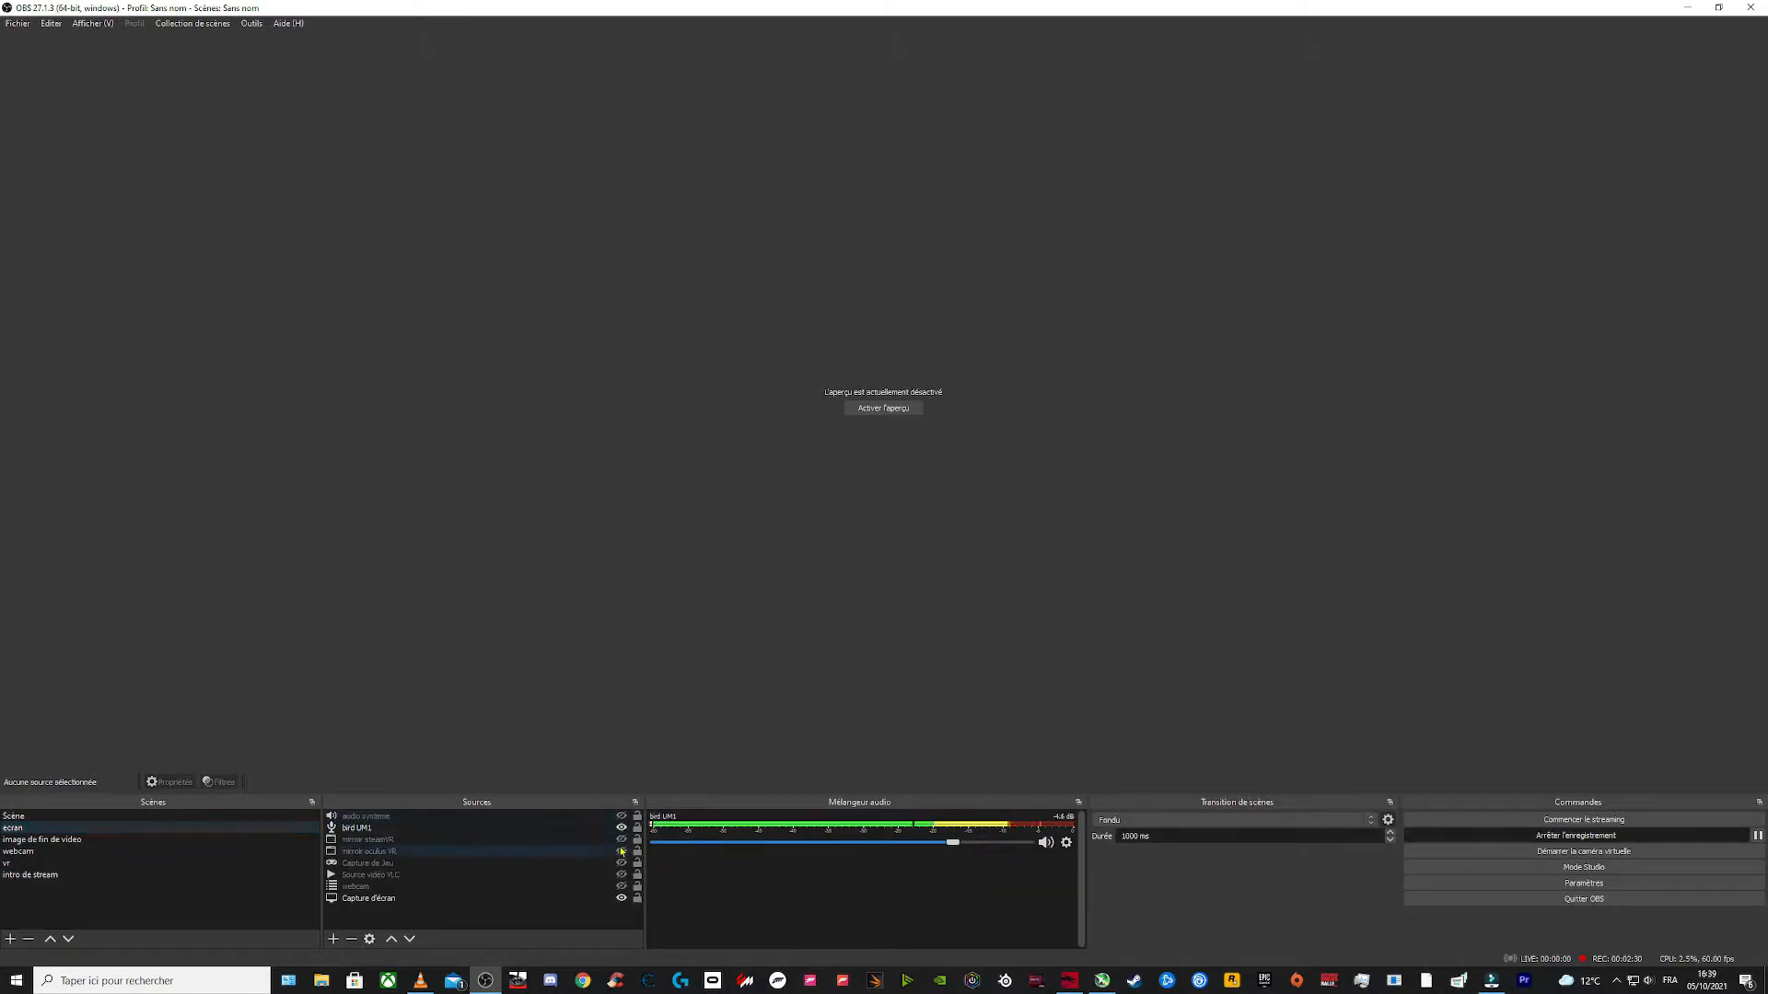
{"action": "left_click", "coordinate": [621, 815]}
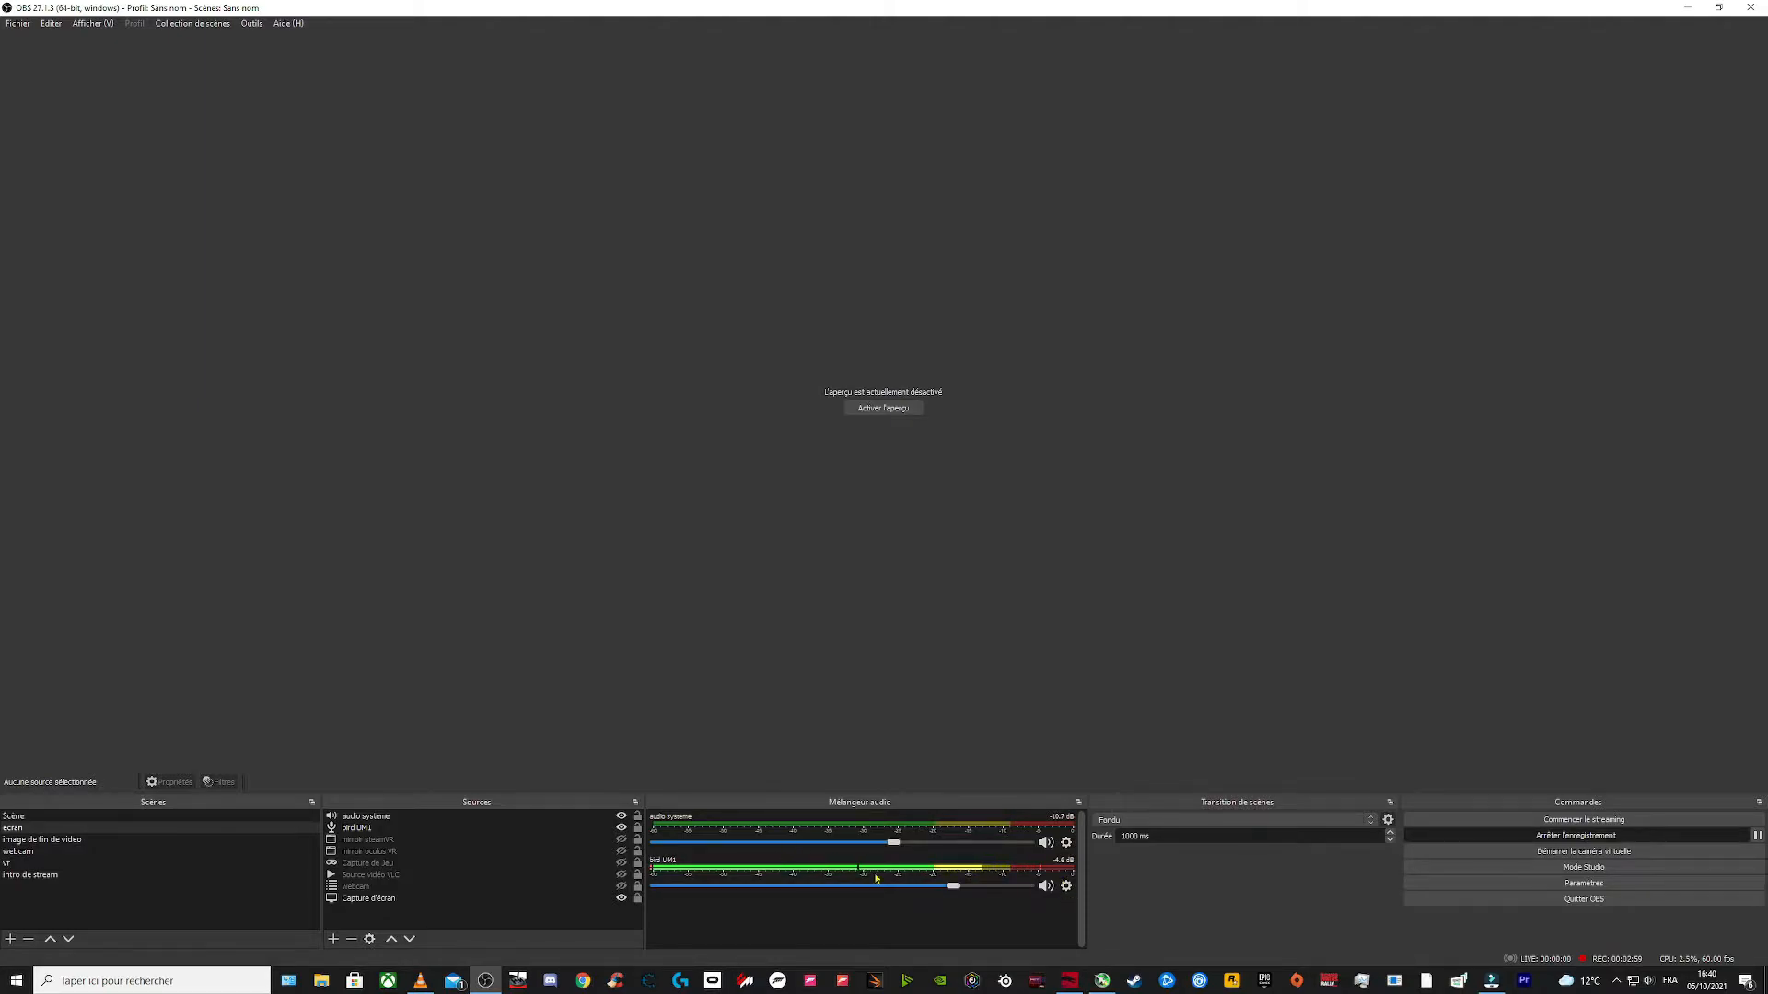
Step: Inspect the device setting of the bird UM1 microphone source without changing it
{"action": "left_click", "coordinate": [1067, 887]}
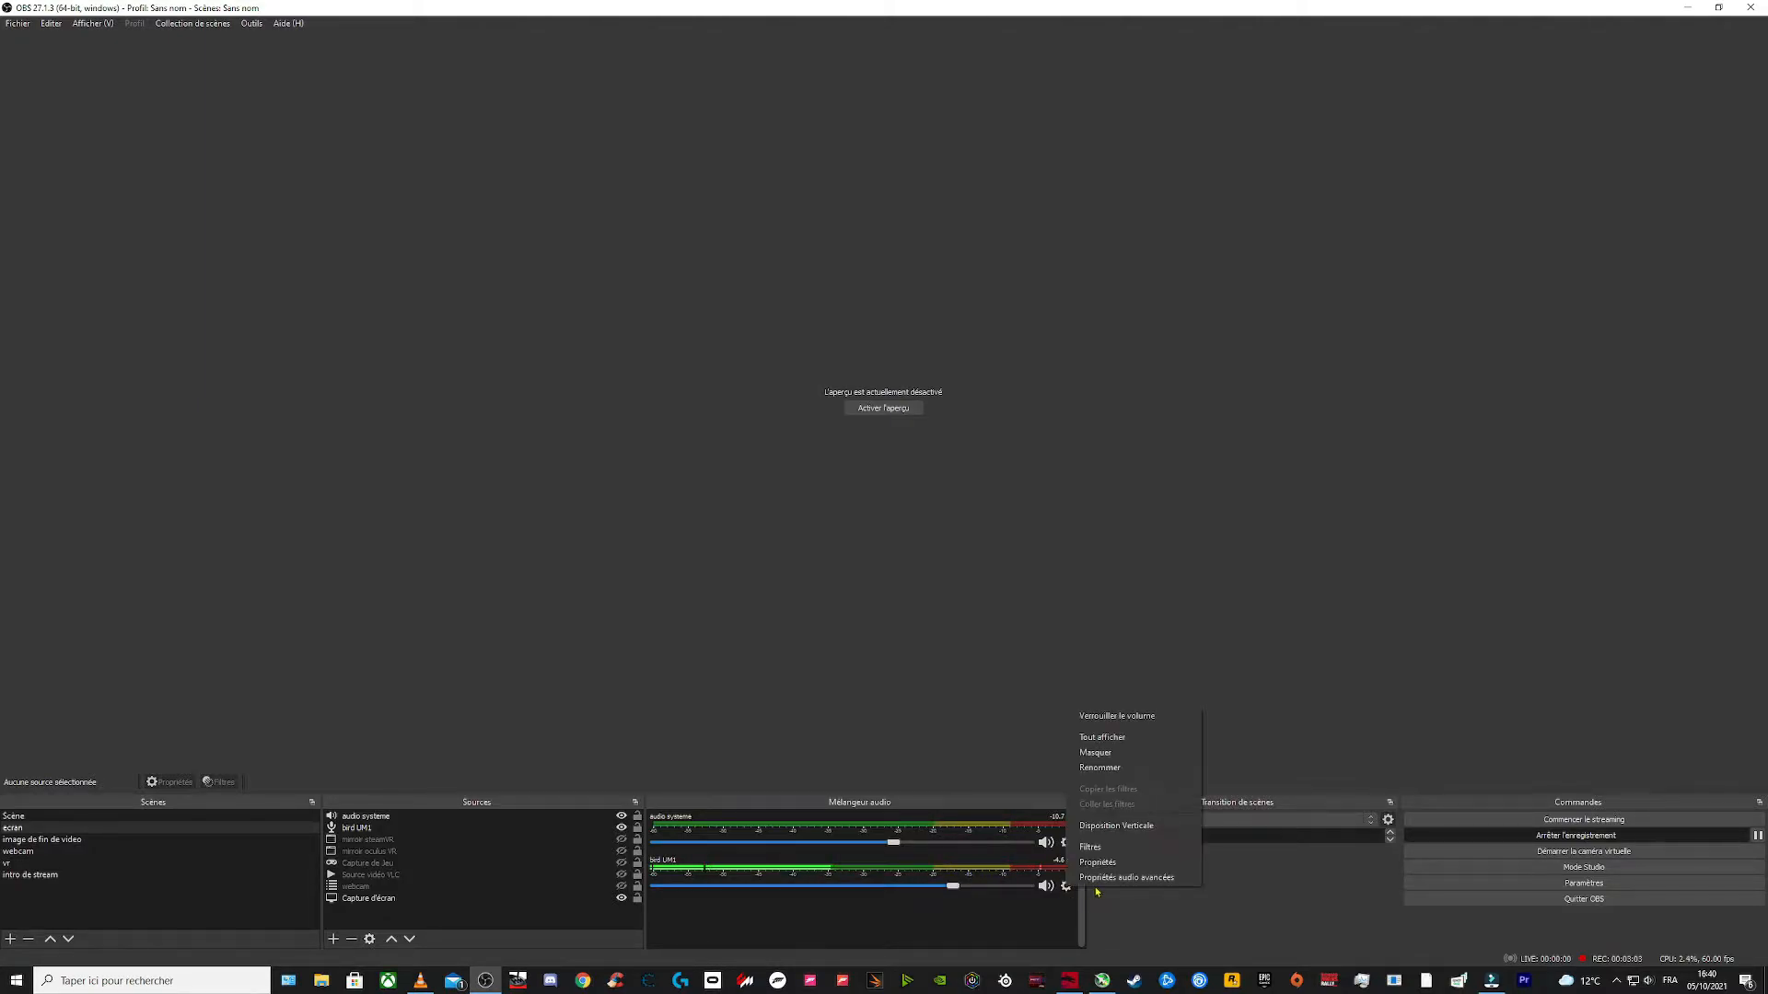
{"action": "left_click", "coordinate": [1098, 862]}
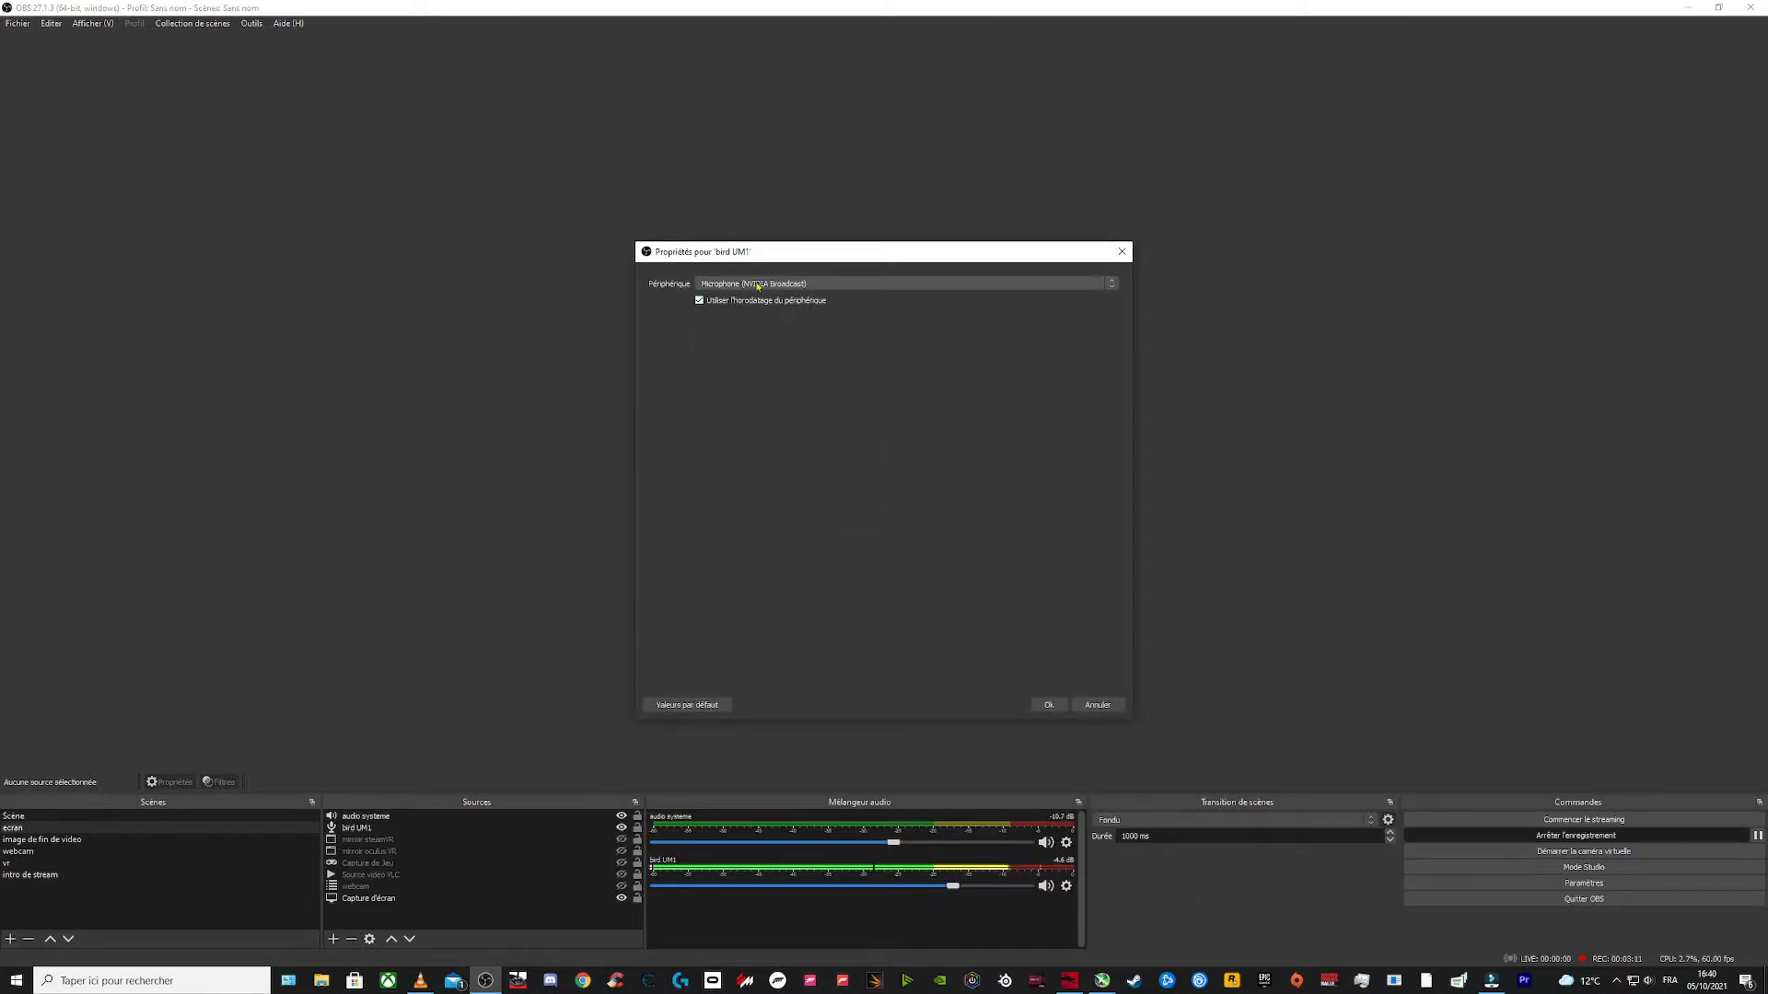
{"action": "left_click", "coordinate": [837, 286]}
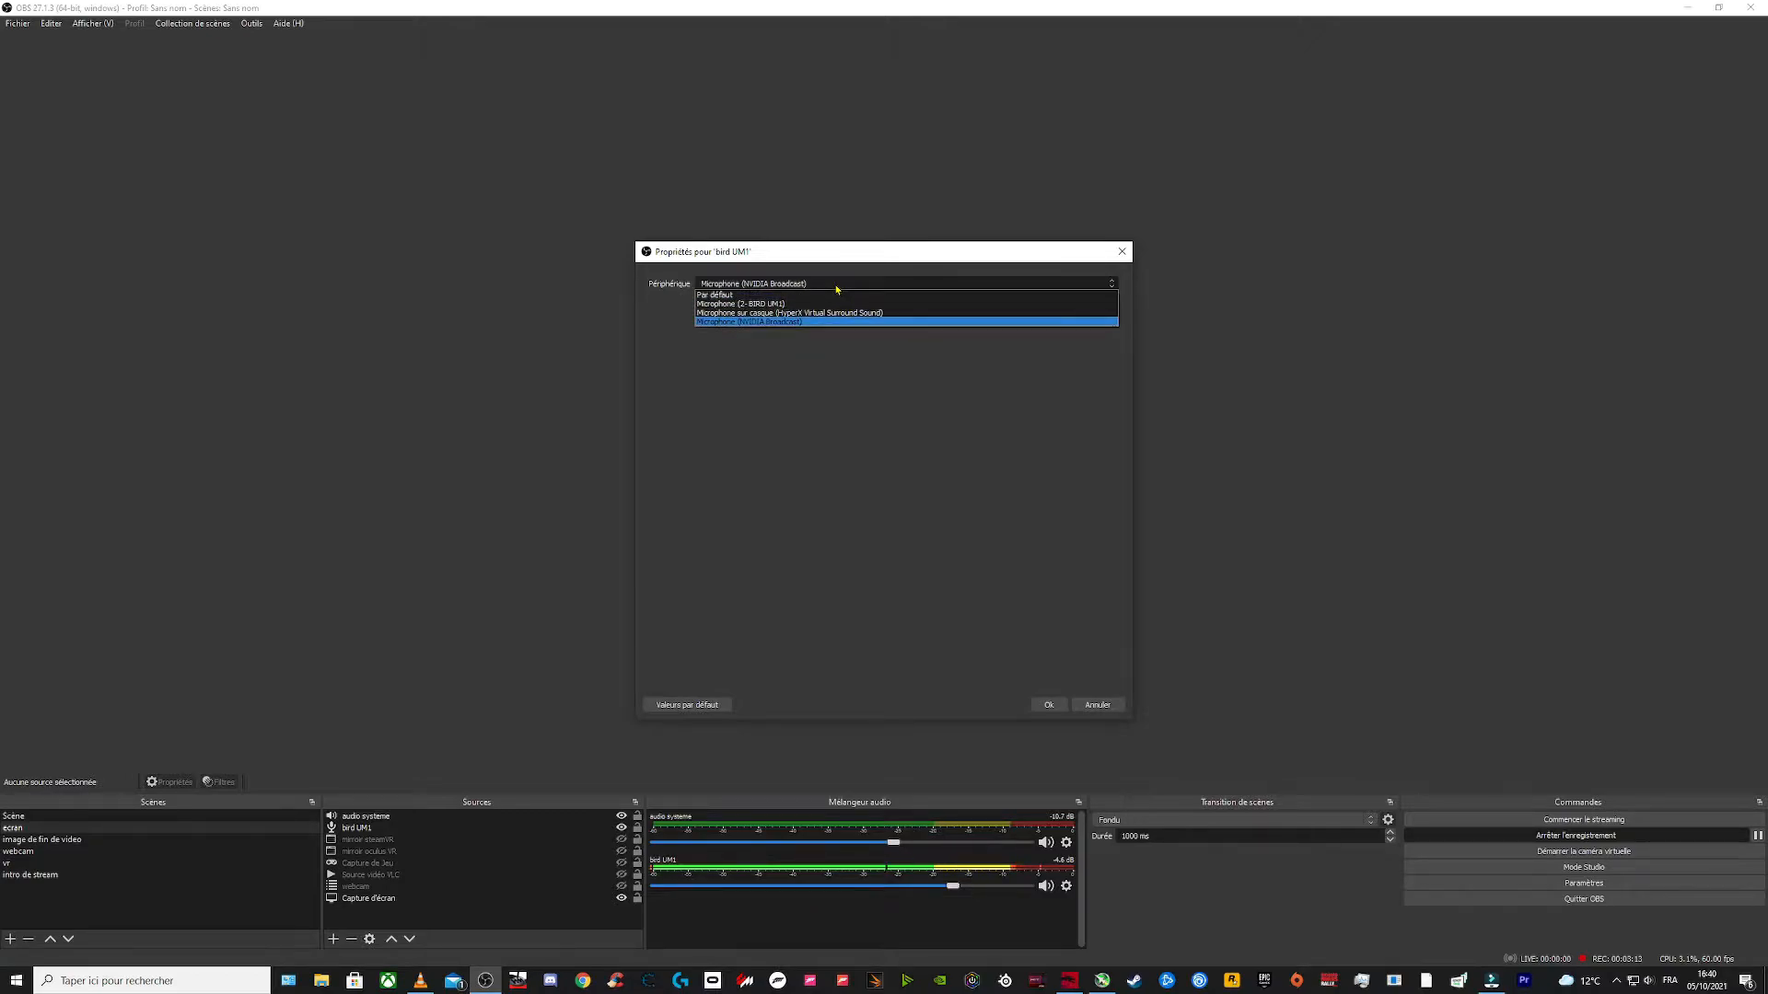
{"action": "left_click", "coordinate": [753, 322]}
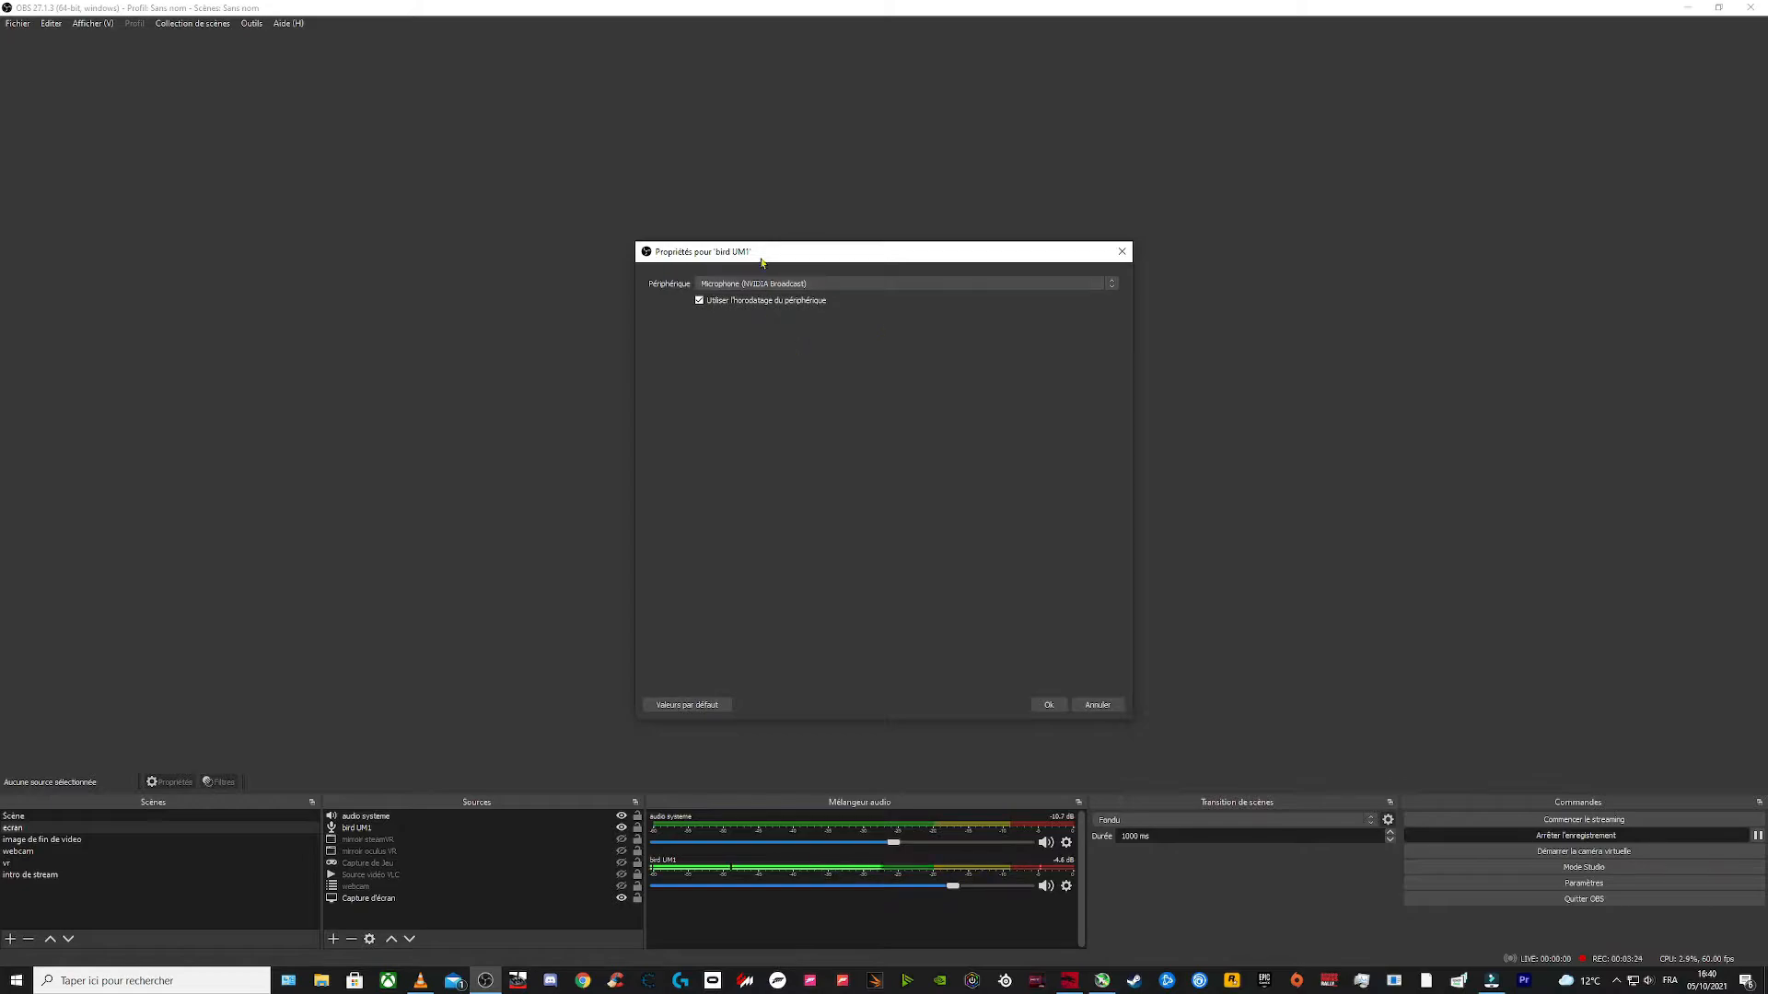
{"action": "left_click", "coordinate": [1098, 706]}
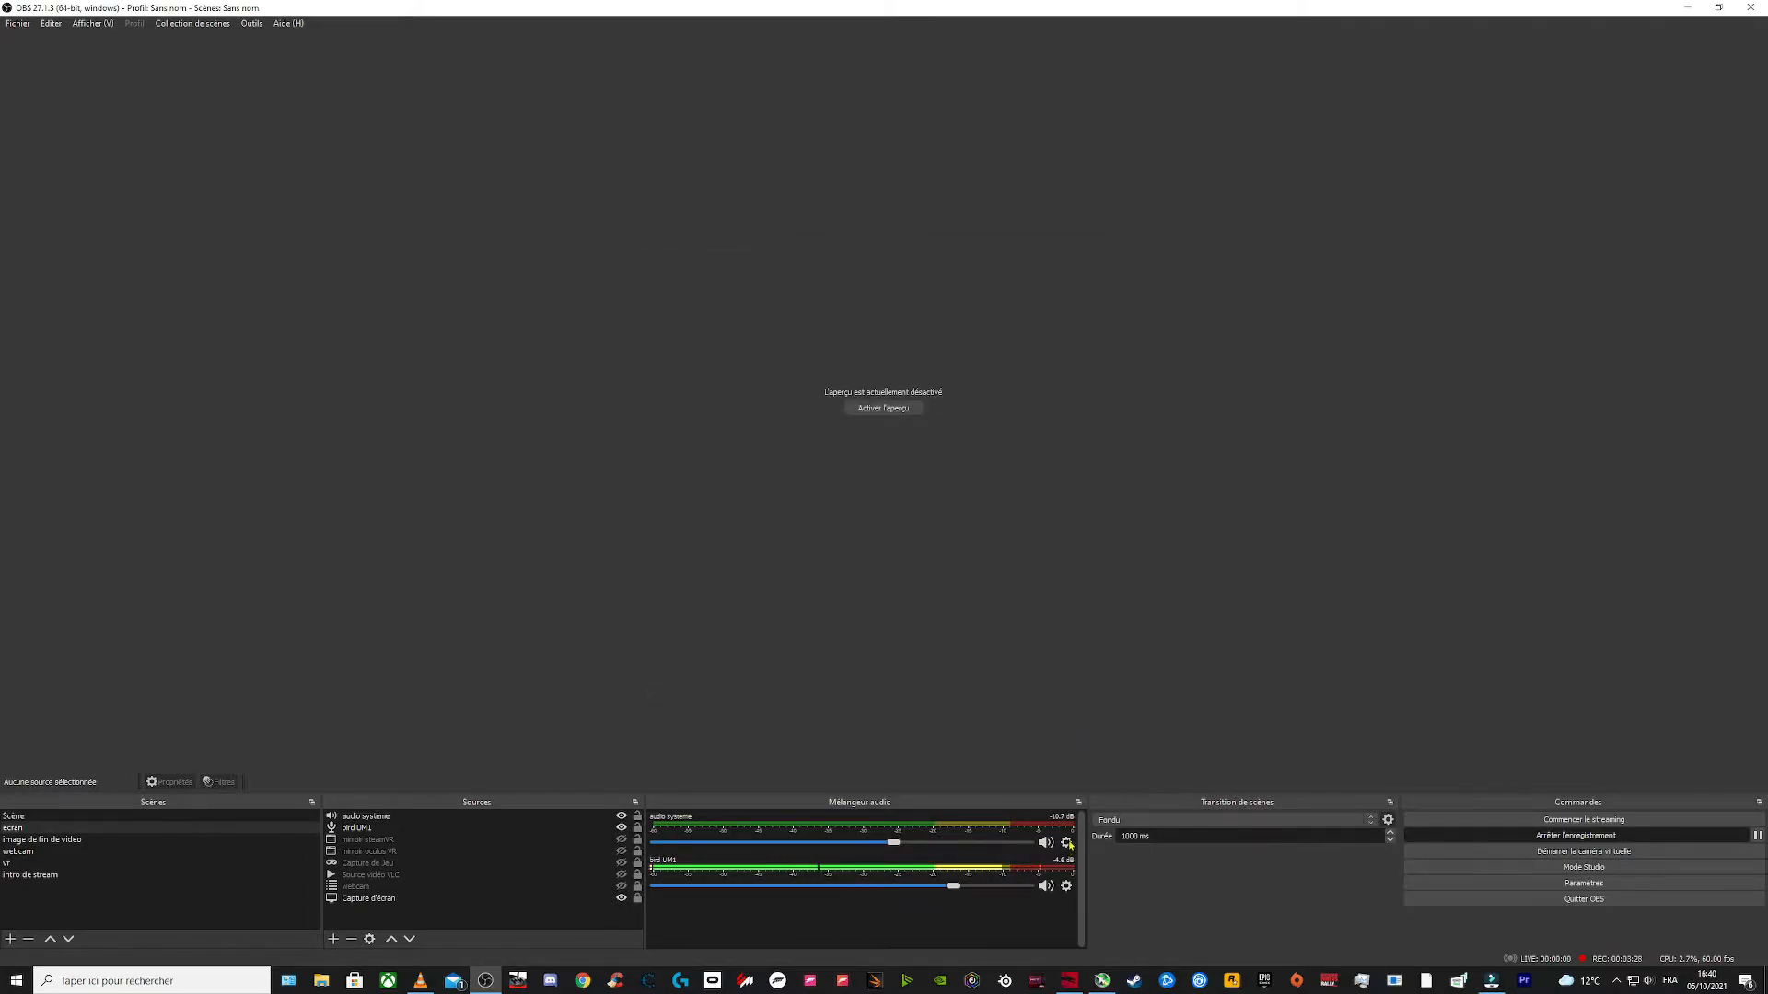
Step: Inspect the output device setting of the audio systeme source without changing it
{"action": "left_click", "coordinate": [1067, 843]}
{"action": "left_click", "coordinate": [1100, 773]}
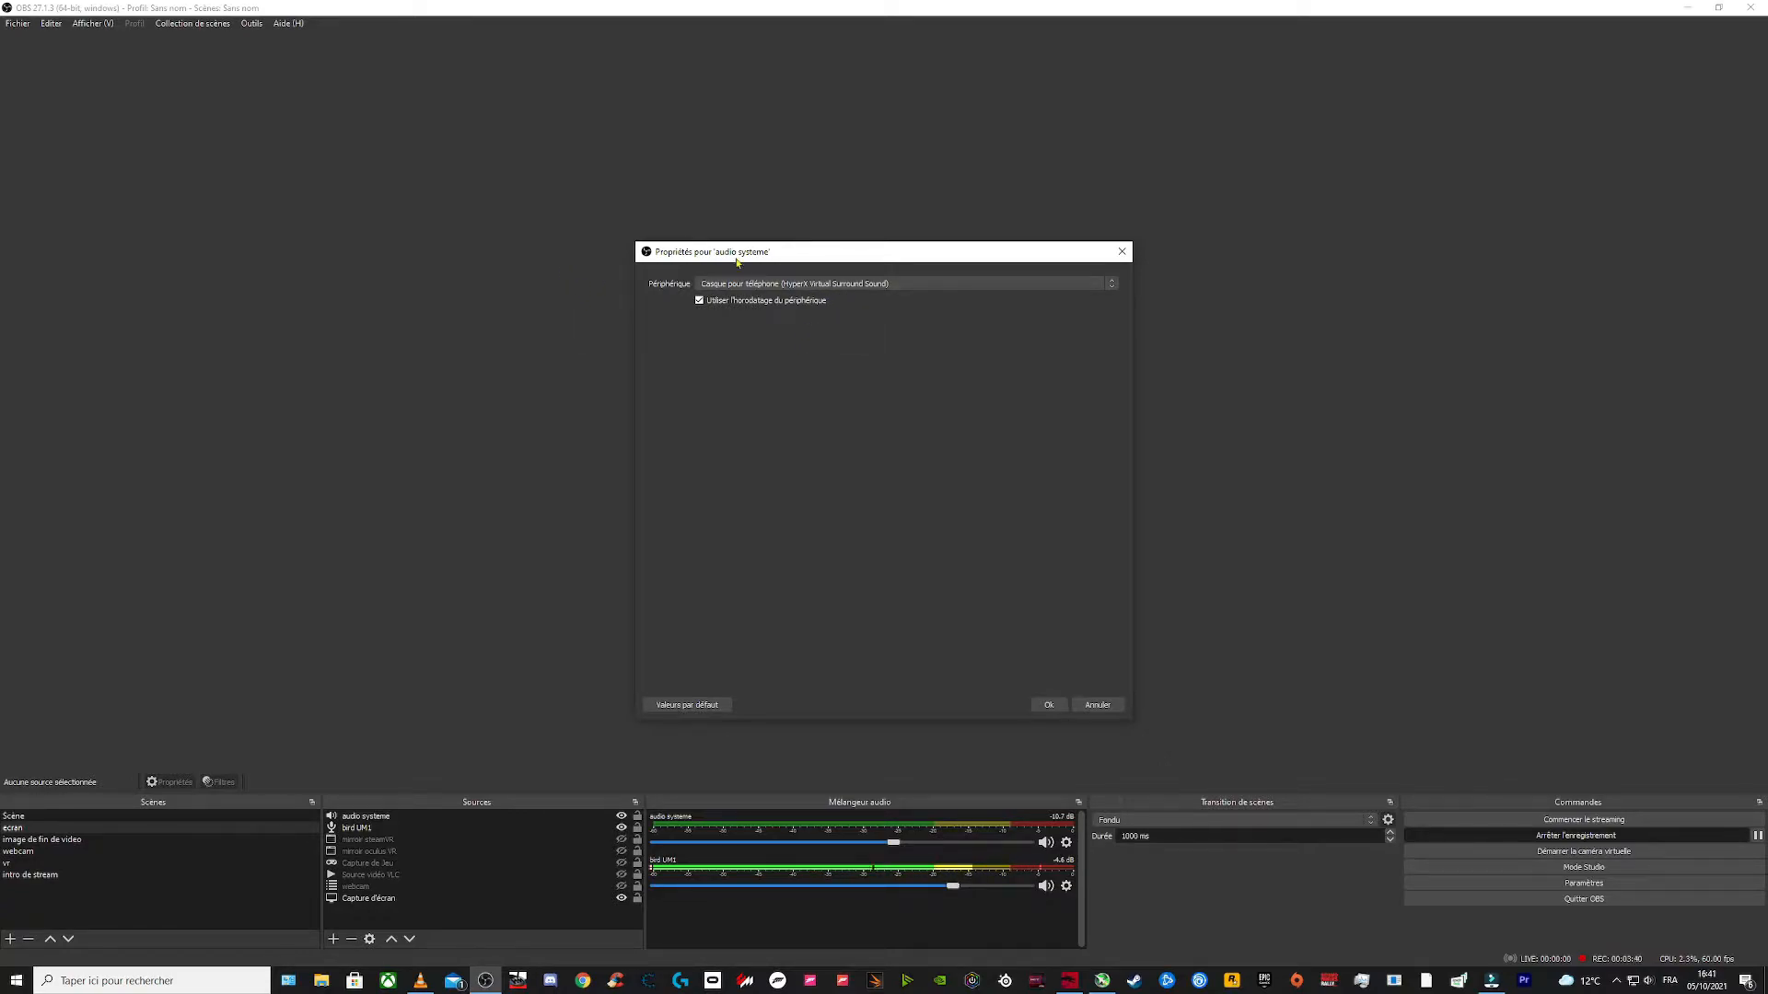
{"action": "left_click", "coordinate": [792, 287]}
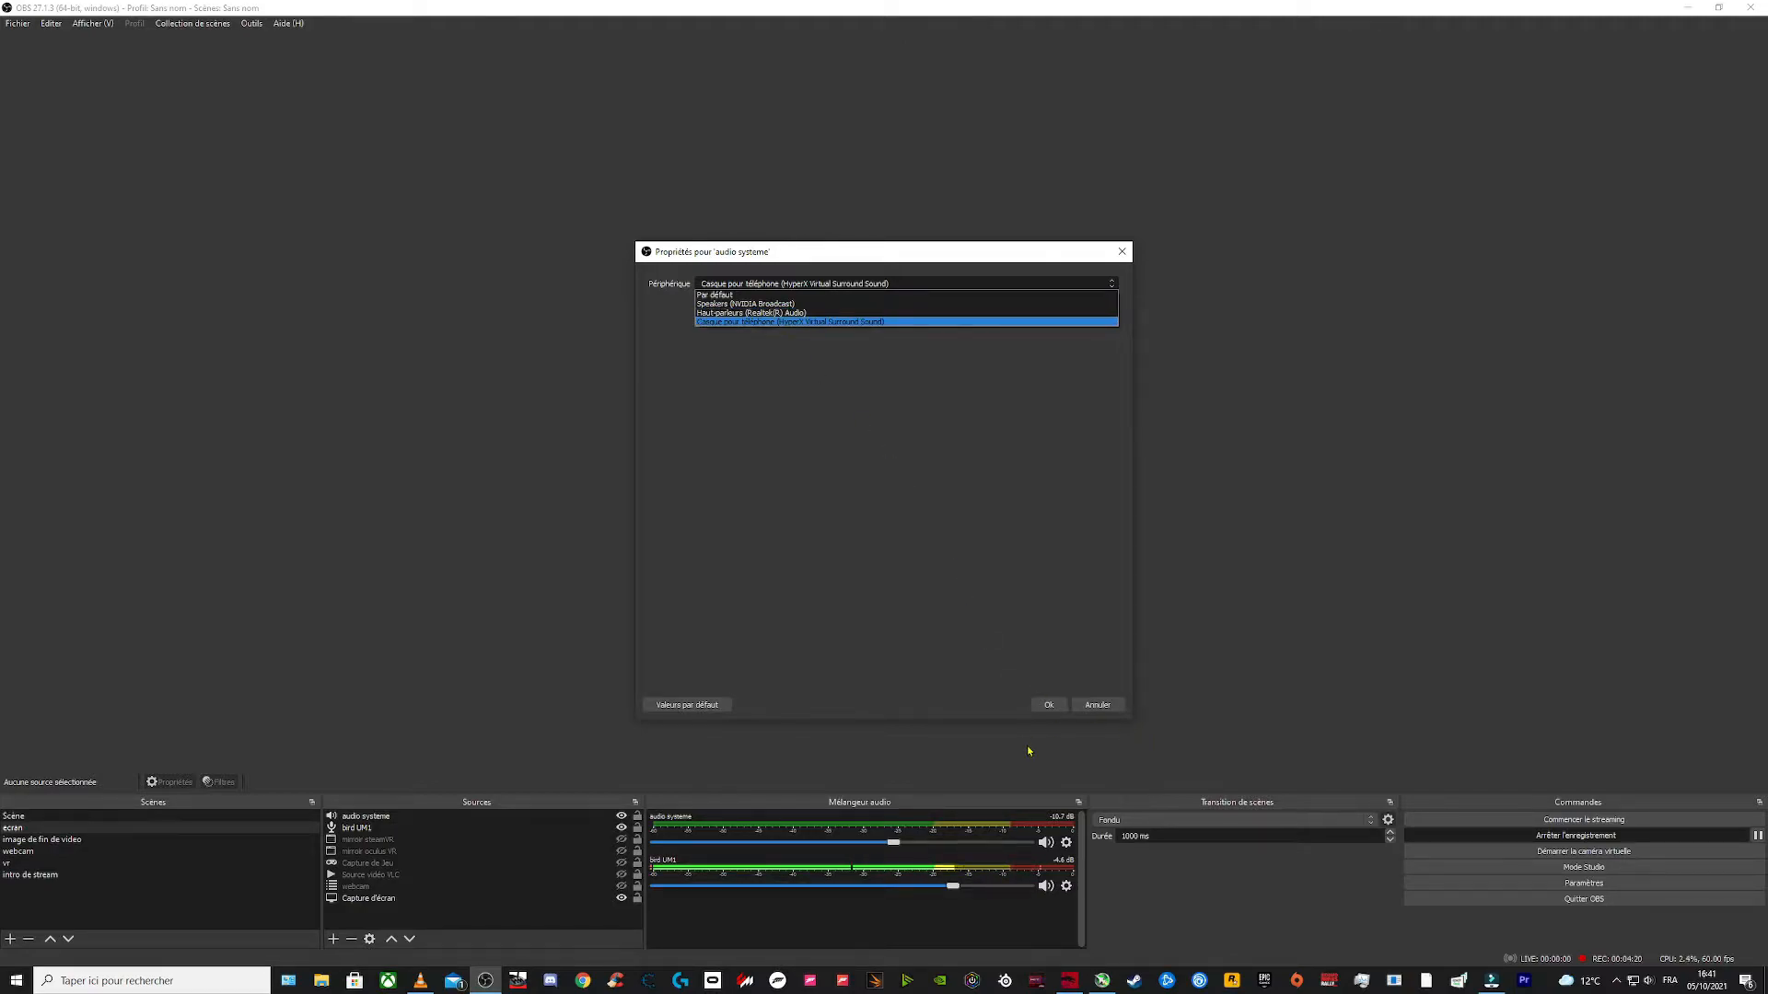
{"action": "left_click", "coordinate": [1091, 704]}
{"action": "left_click", "coordinate": [1094, 705]}
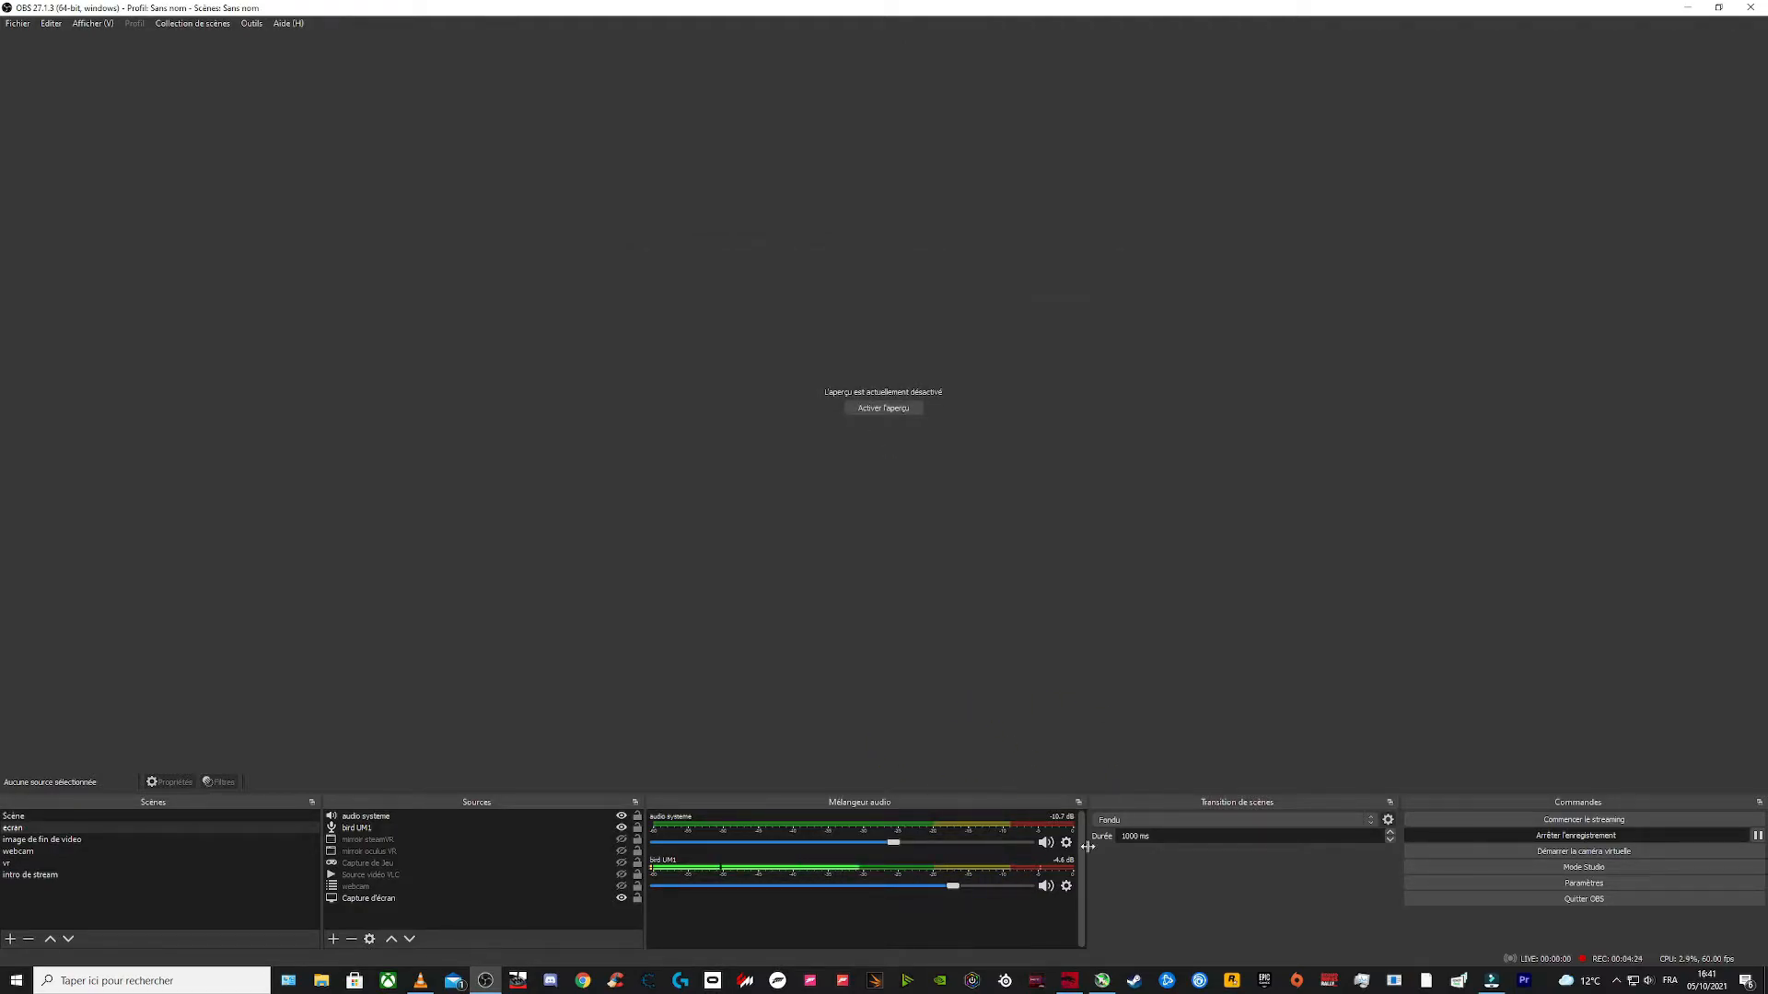
Step: Open the advanced audio properties, scroll to the track columns, and toggle track 1 for the bird UM1 source
{"action": "left_click", "coordinate": [1066, 886]}
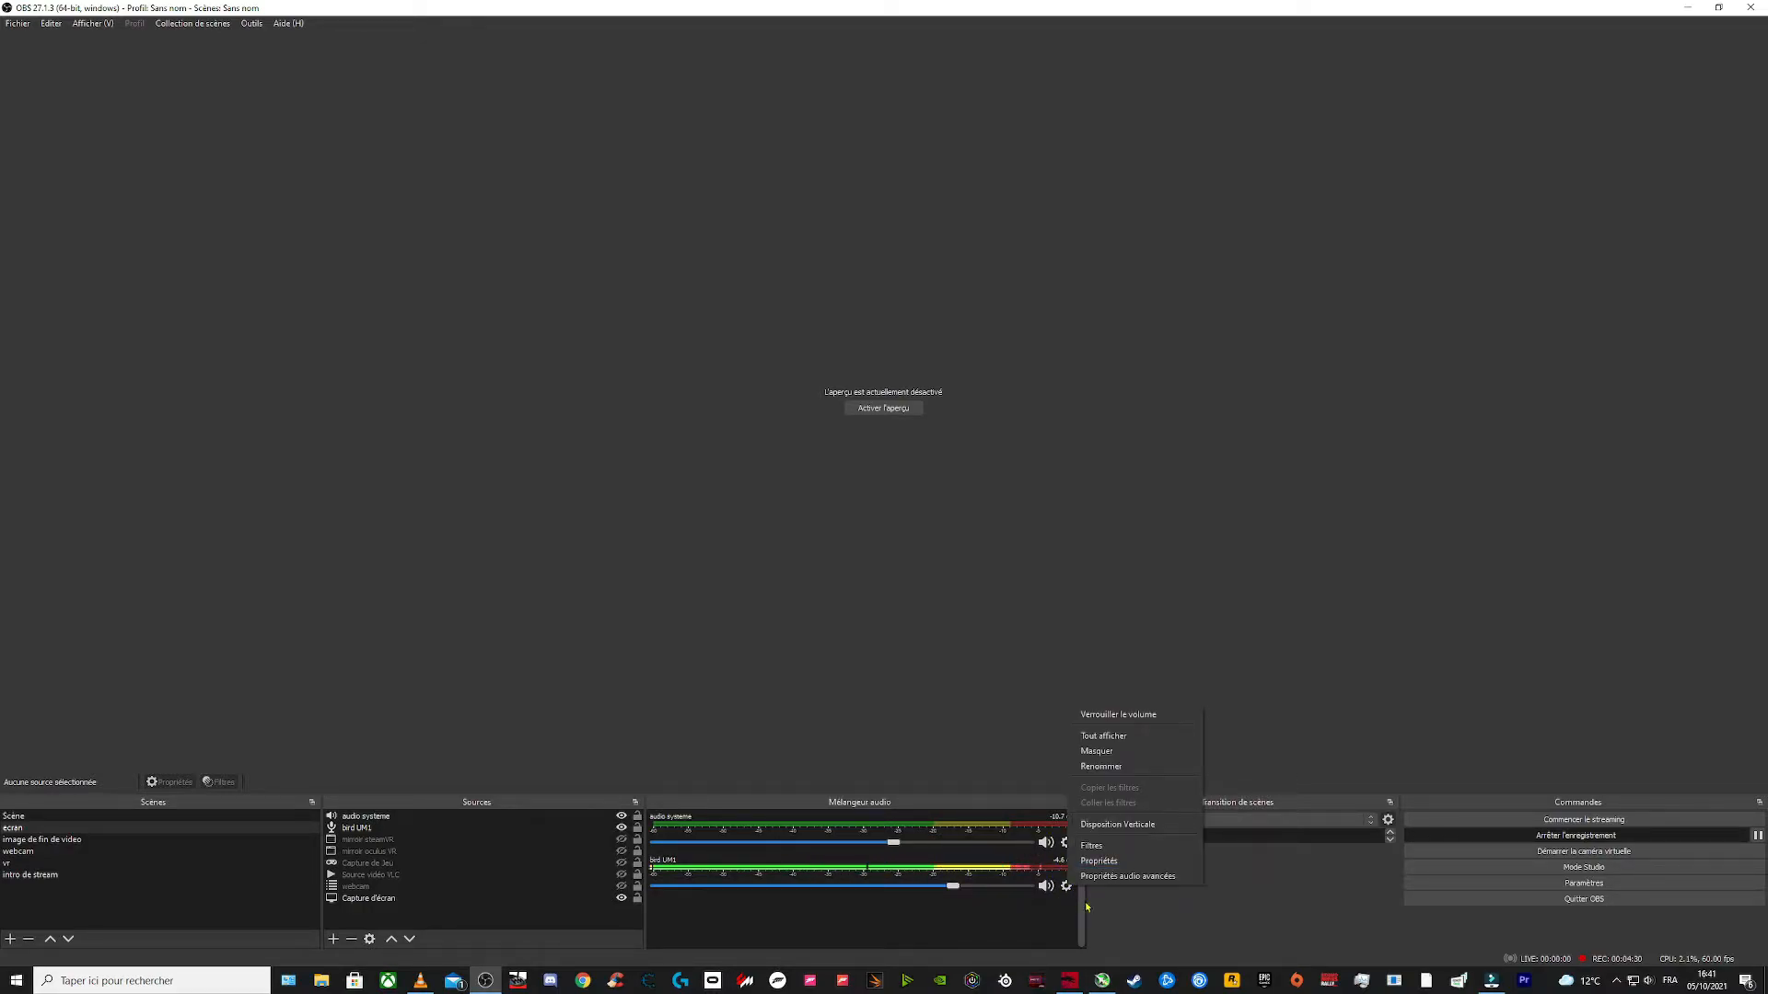
{"action": "left_click", "coordinate": [1125, 875]}
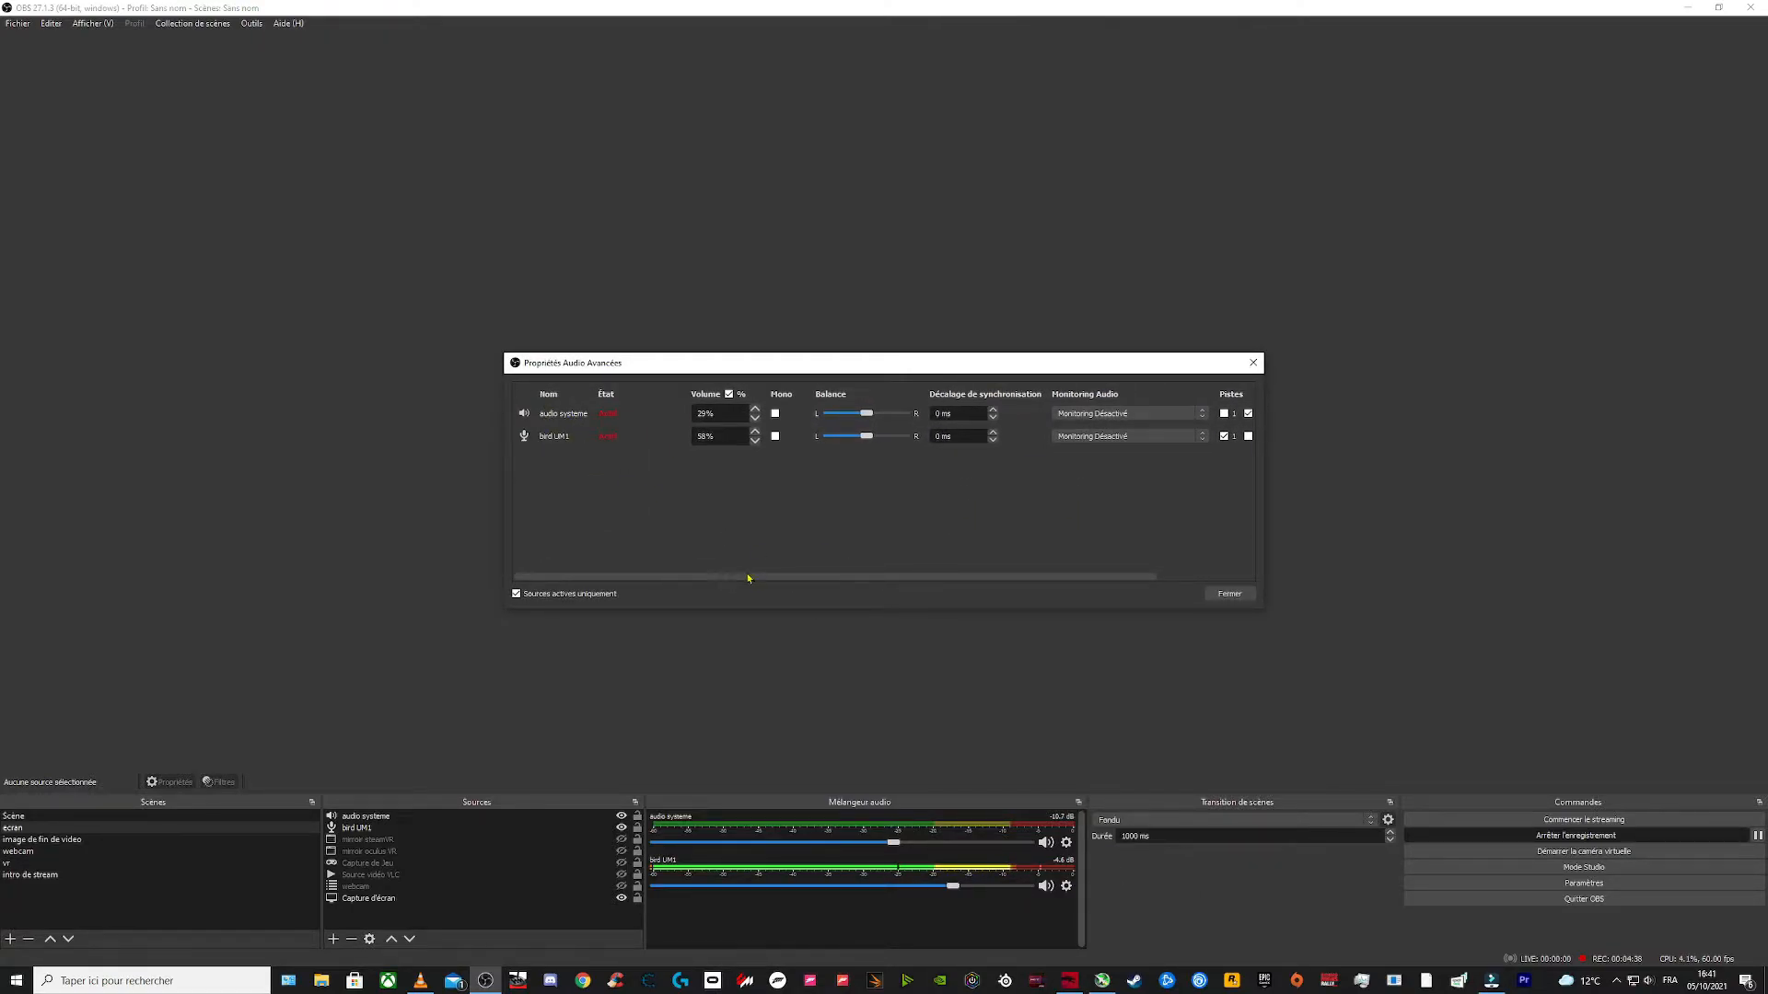
{"action": "left_click_drag", "start_coordinate": [734, 578], "coordinate": [865, 579]}
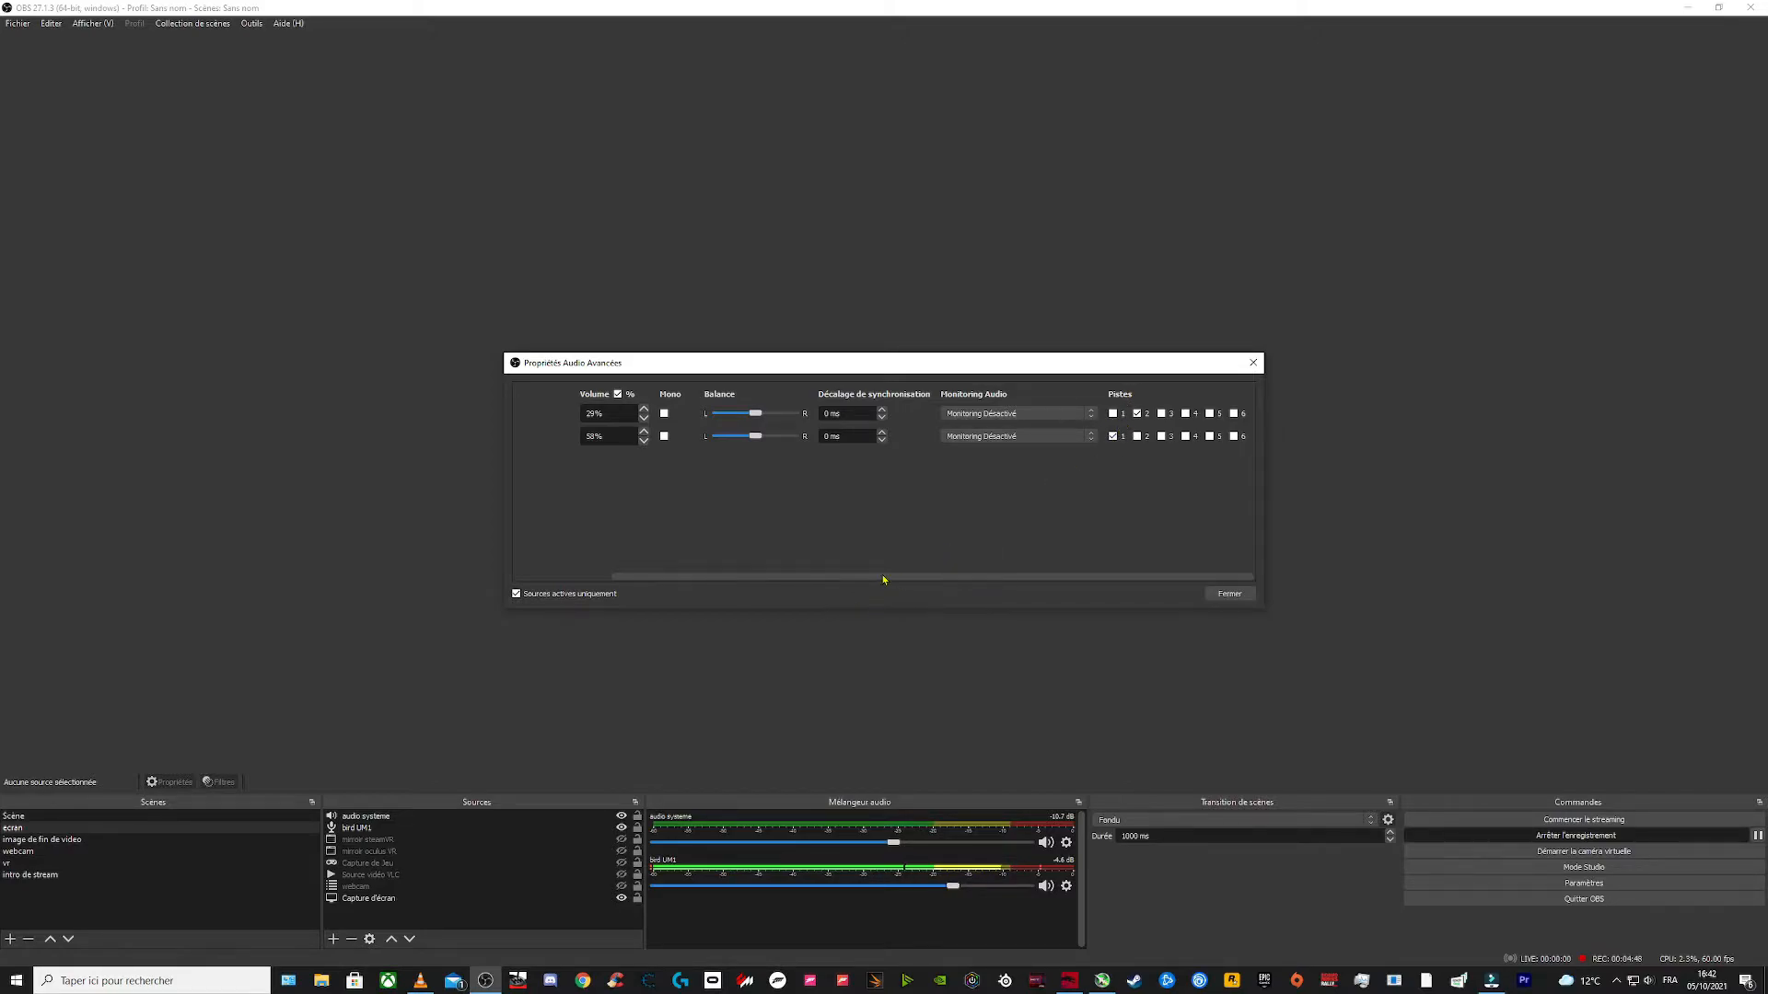
{"action": "left_click_drag", "start_coordinate": [883, 580], "coordinate": [747, 578]}
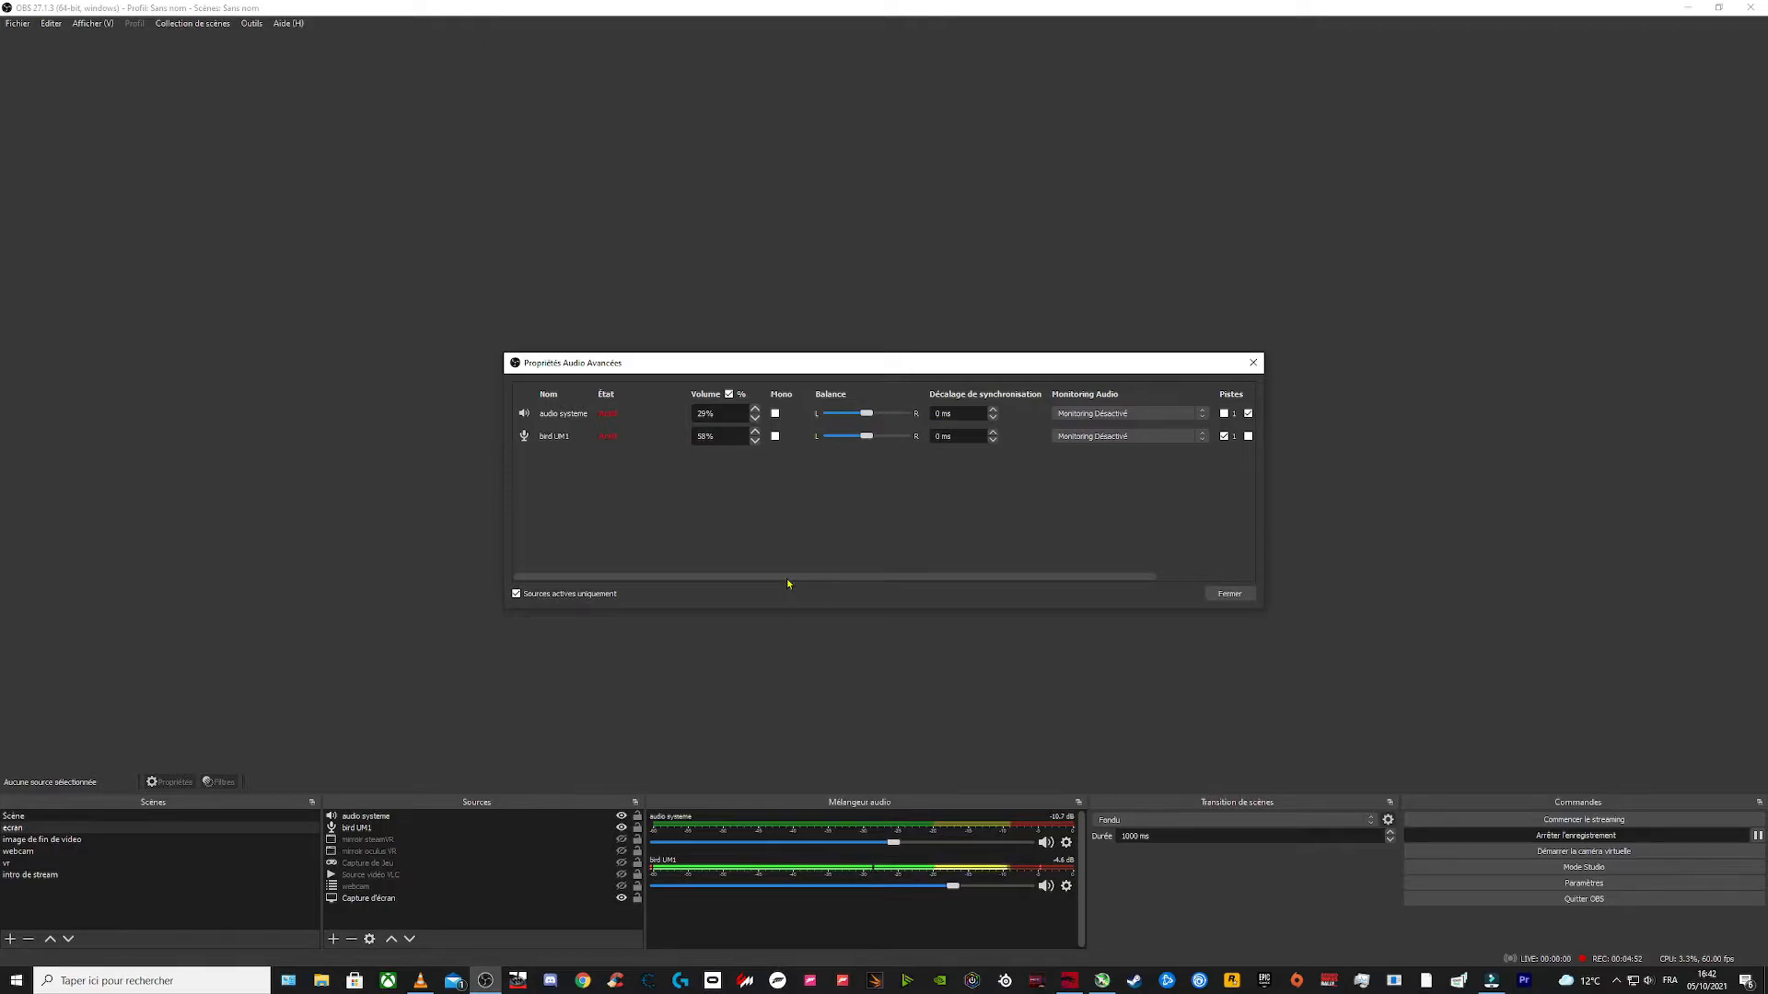
{"action": "left_click_drag", "start_coordinate": [786, 578], "coordinate": [1025, 585]}
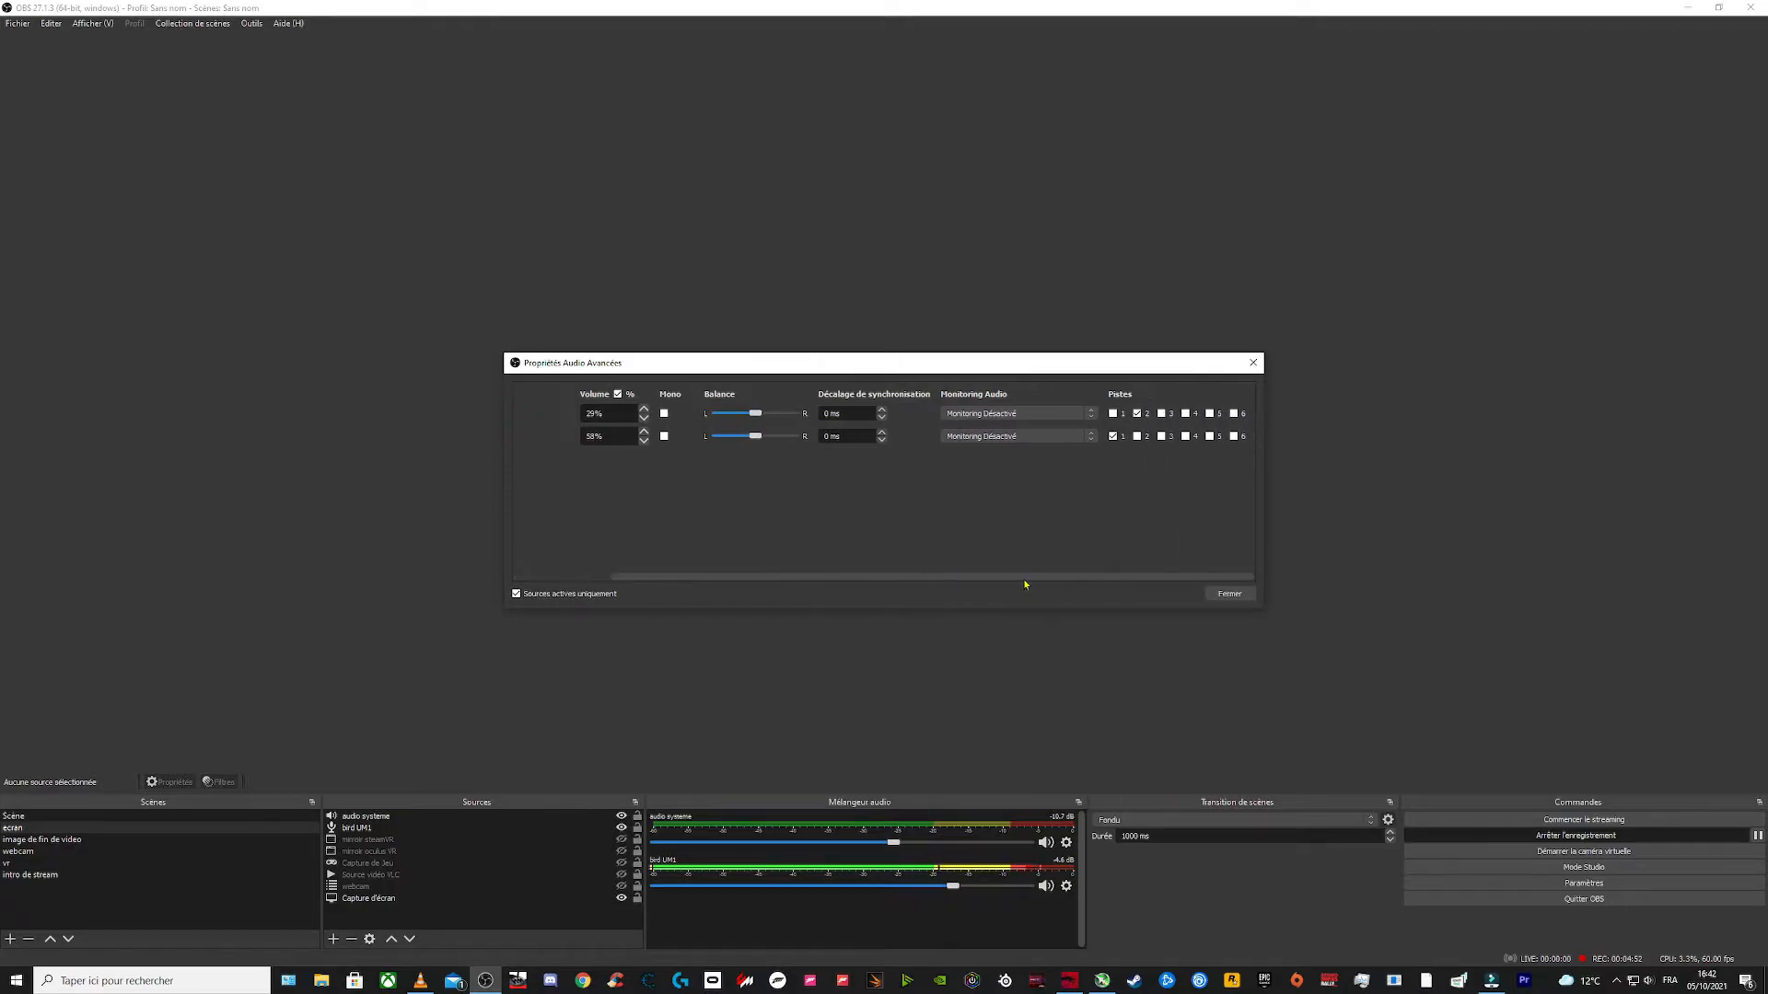
{"action": "left_click", "coordinate": [1114, 436]}
{"action": "left_click", "coordinate": [1229, 594]}
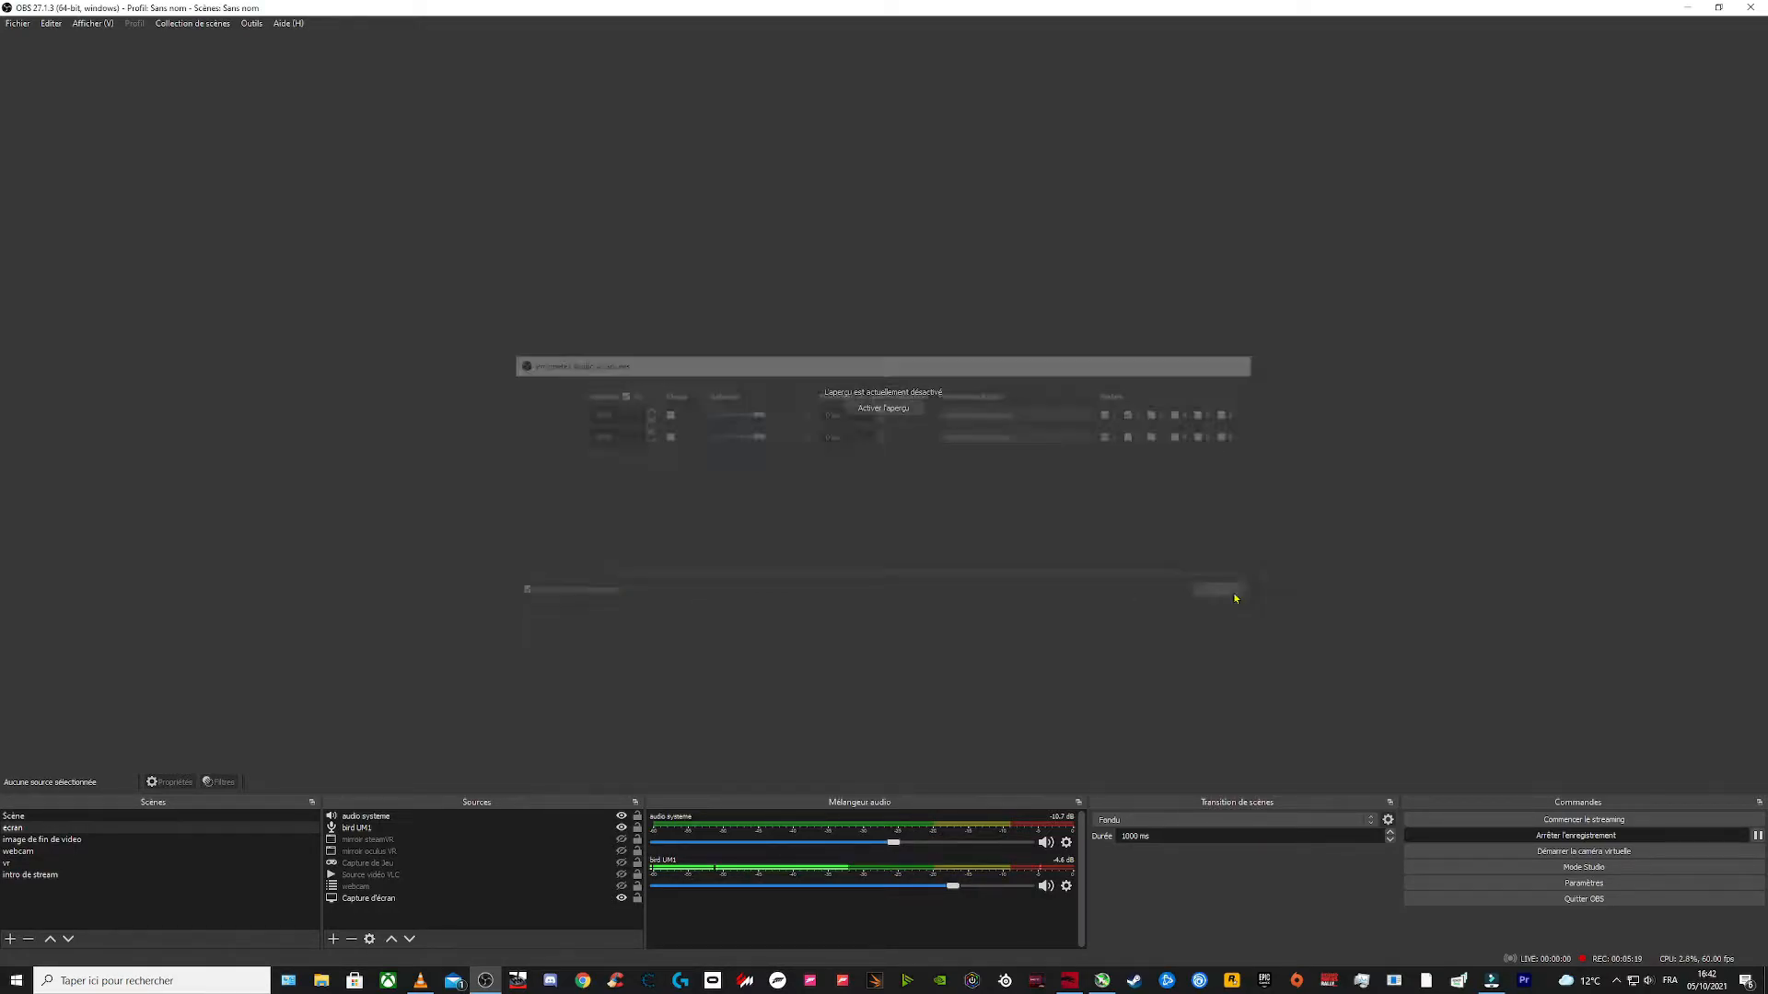
Step: In Settings, enable audio track 2 for the recording output, review the audio, general and advanced sections, and save
{"action": "left_click", "coordinate": [1511, 886]}
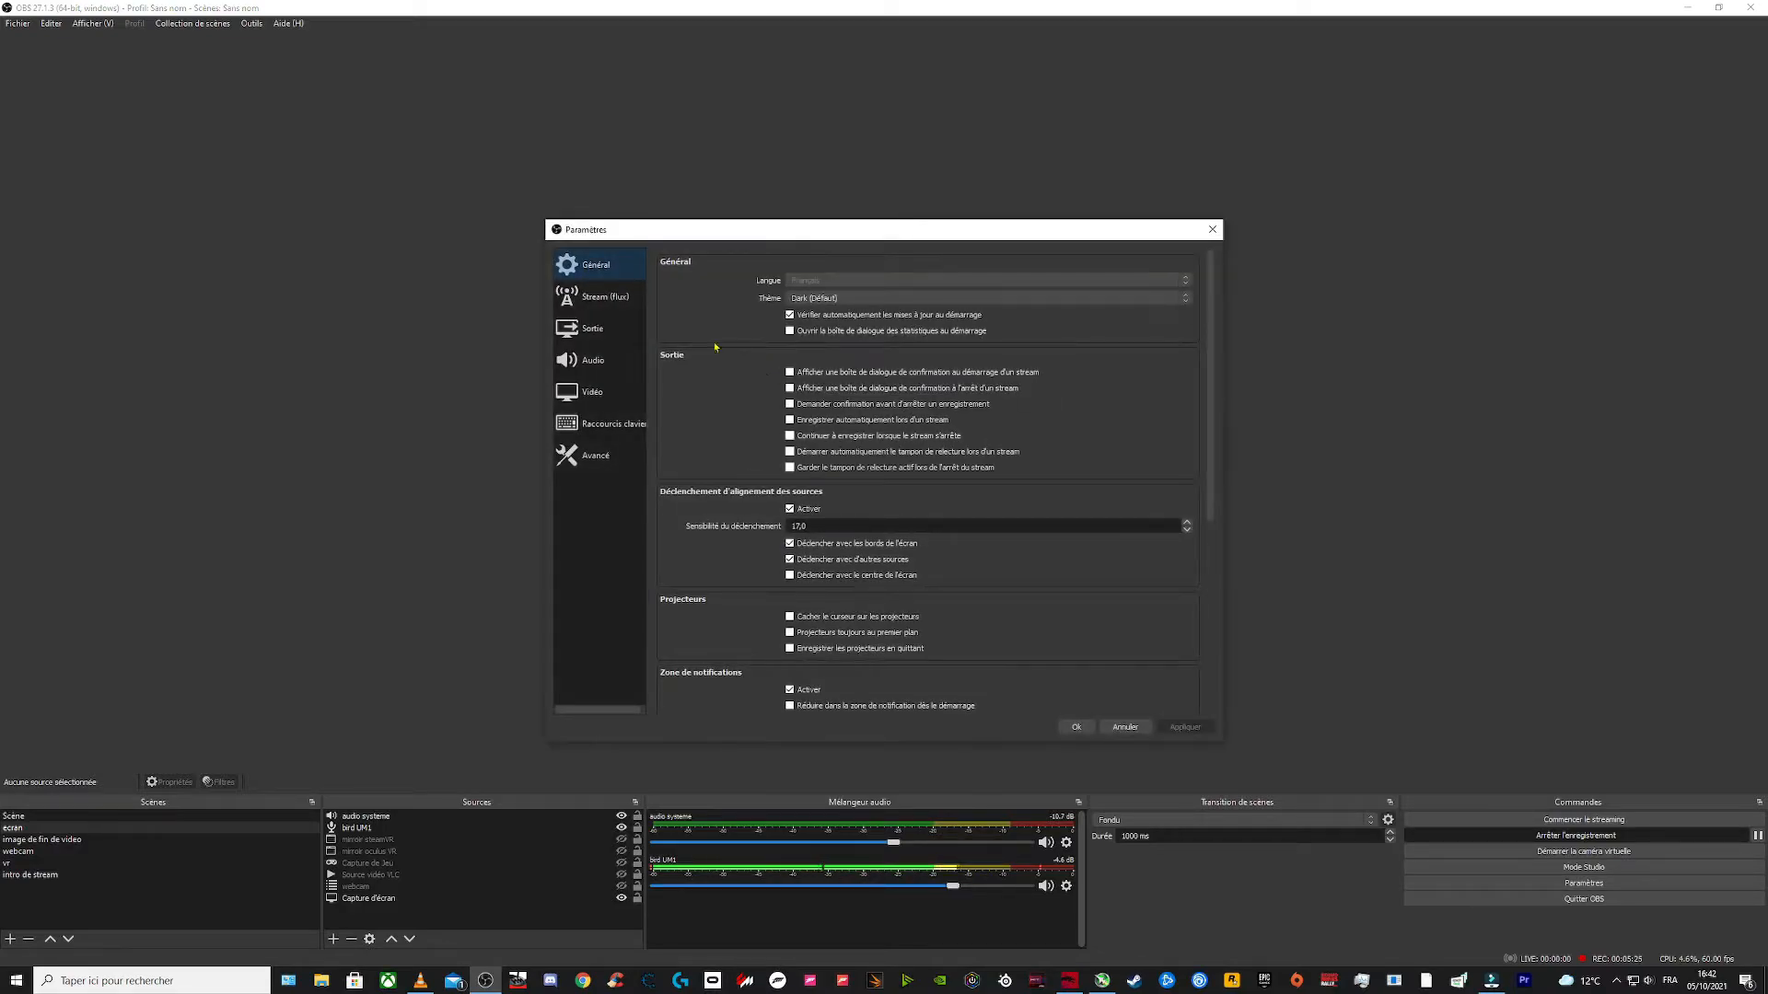
{"action": "left_click", "coordinate": [610, 334]}
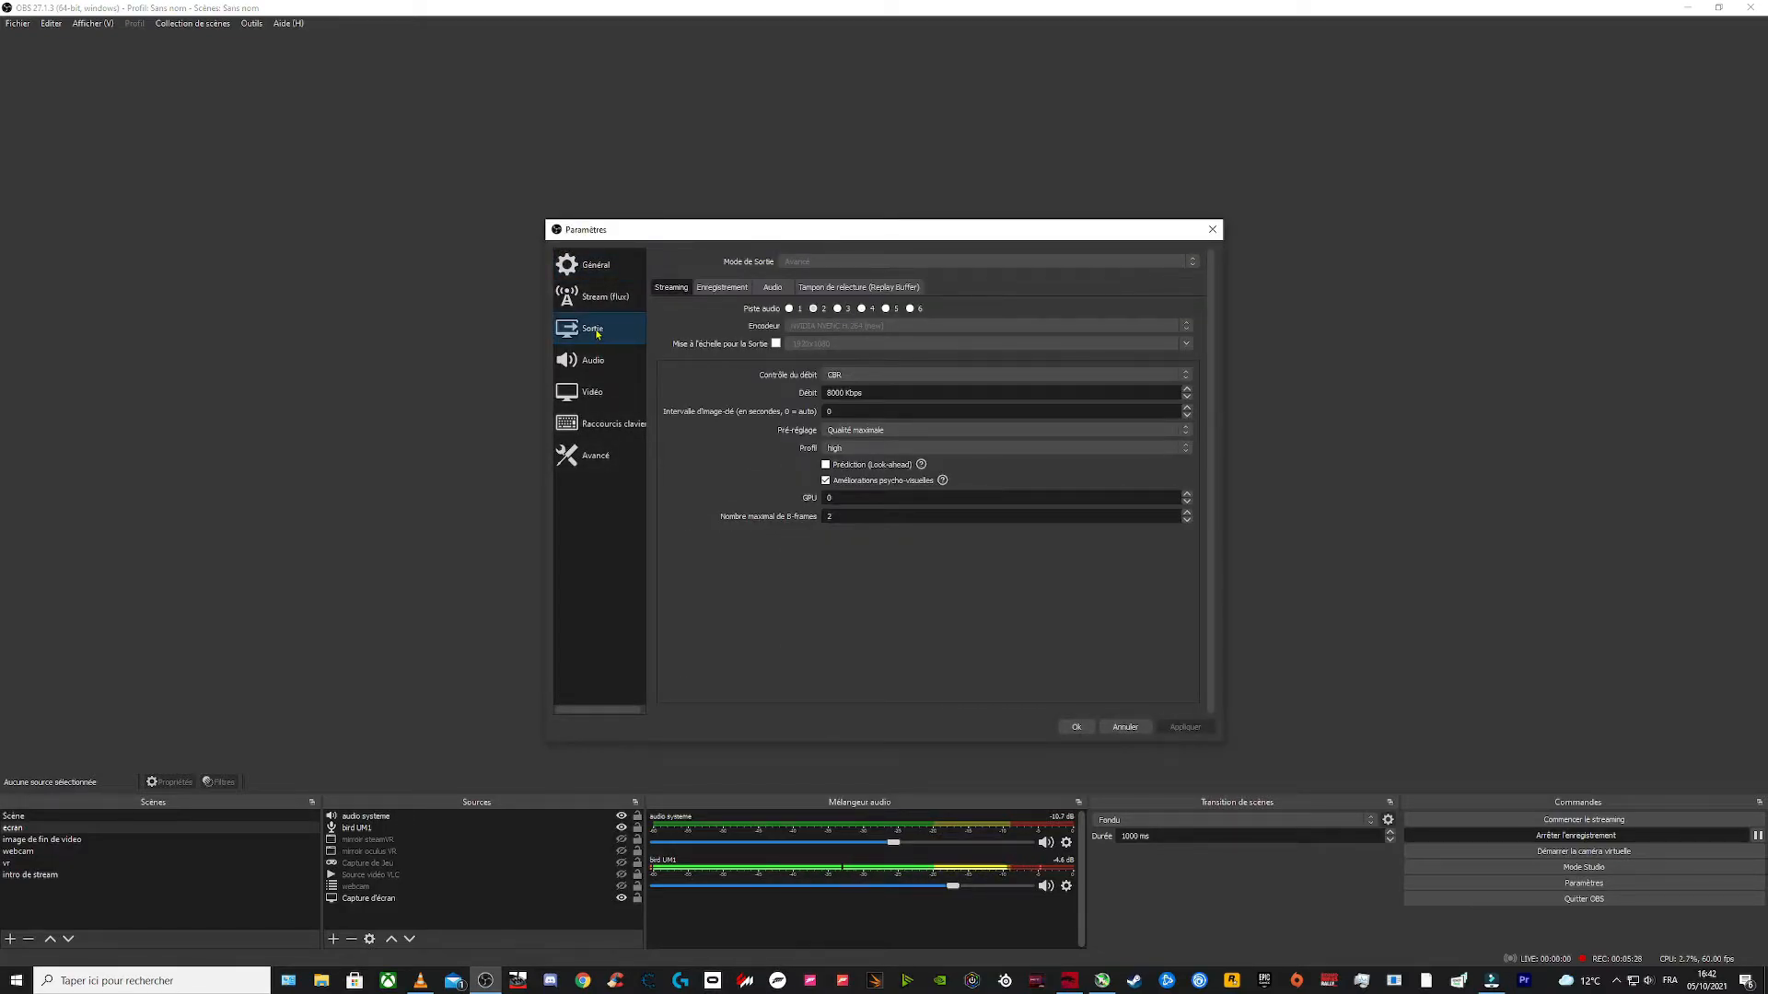
{"action": "left_click", "coordinate": [736, 293]}
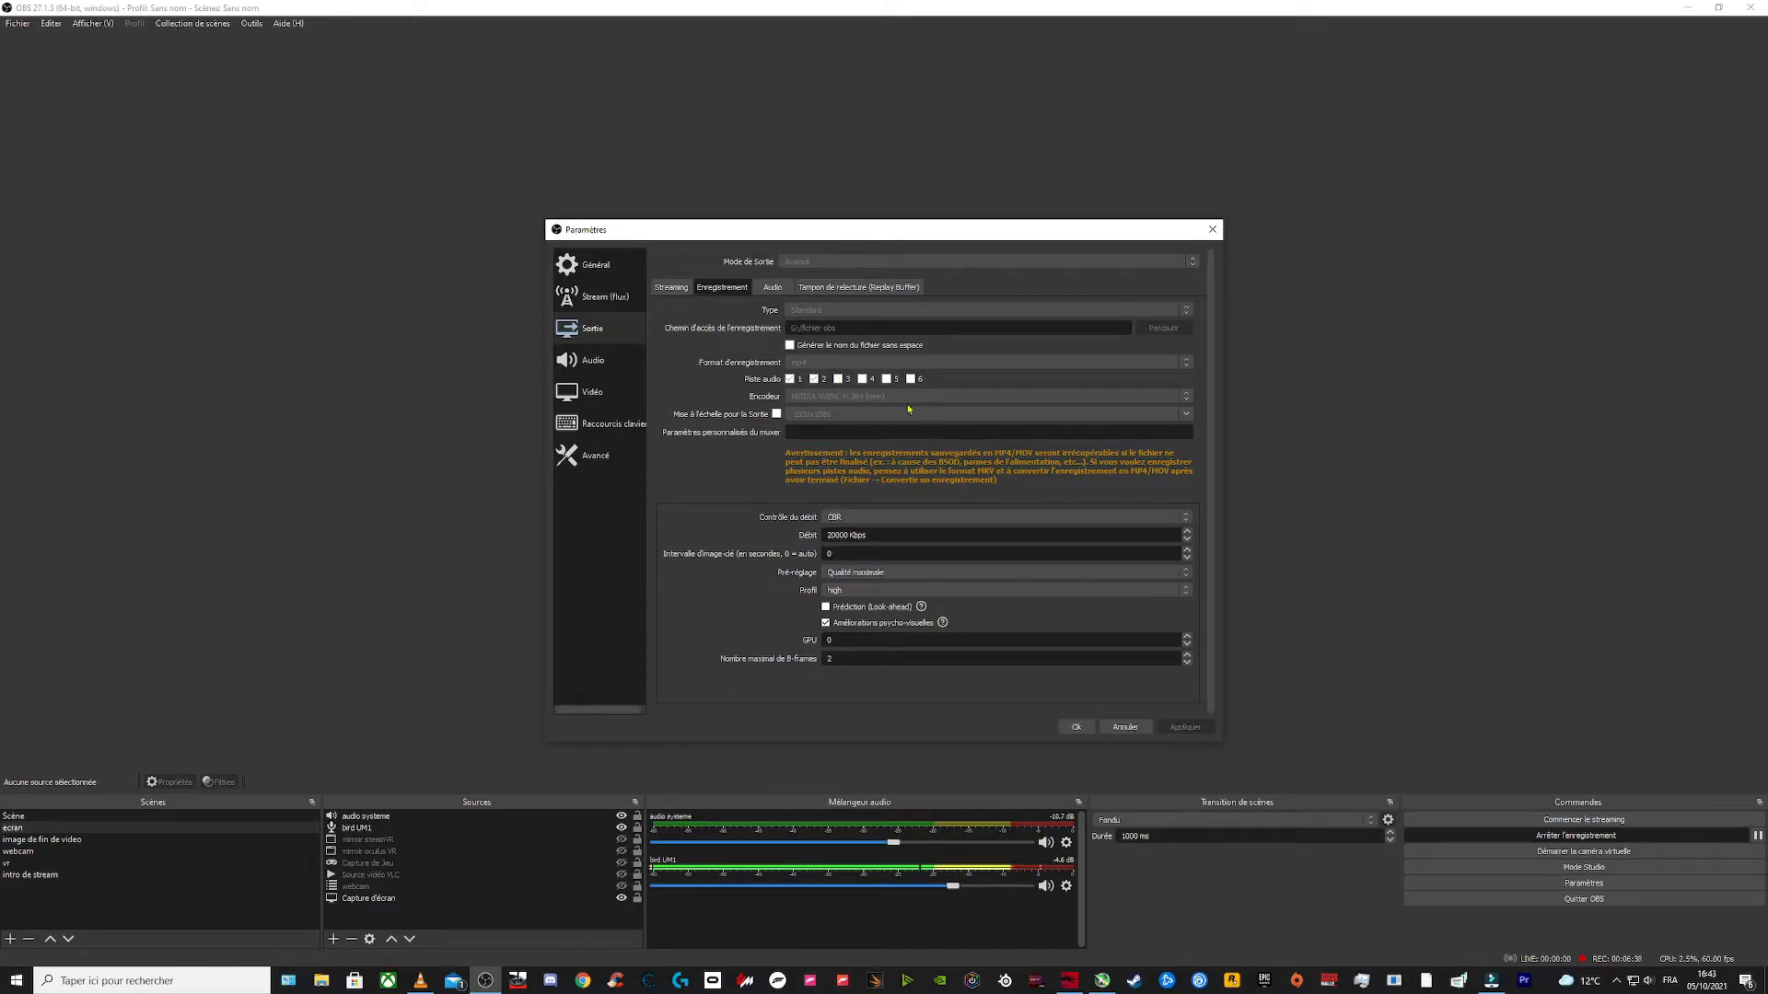
{"action": "left_click", "coordinate": [814, 380]}
{"action": "left_click", "coordinate": [773, 289]}
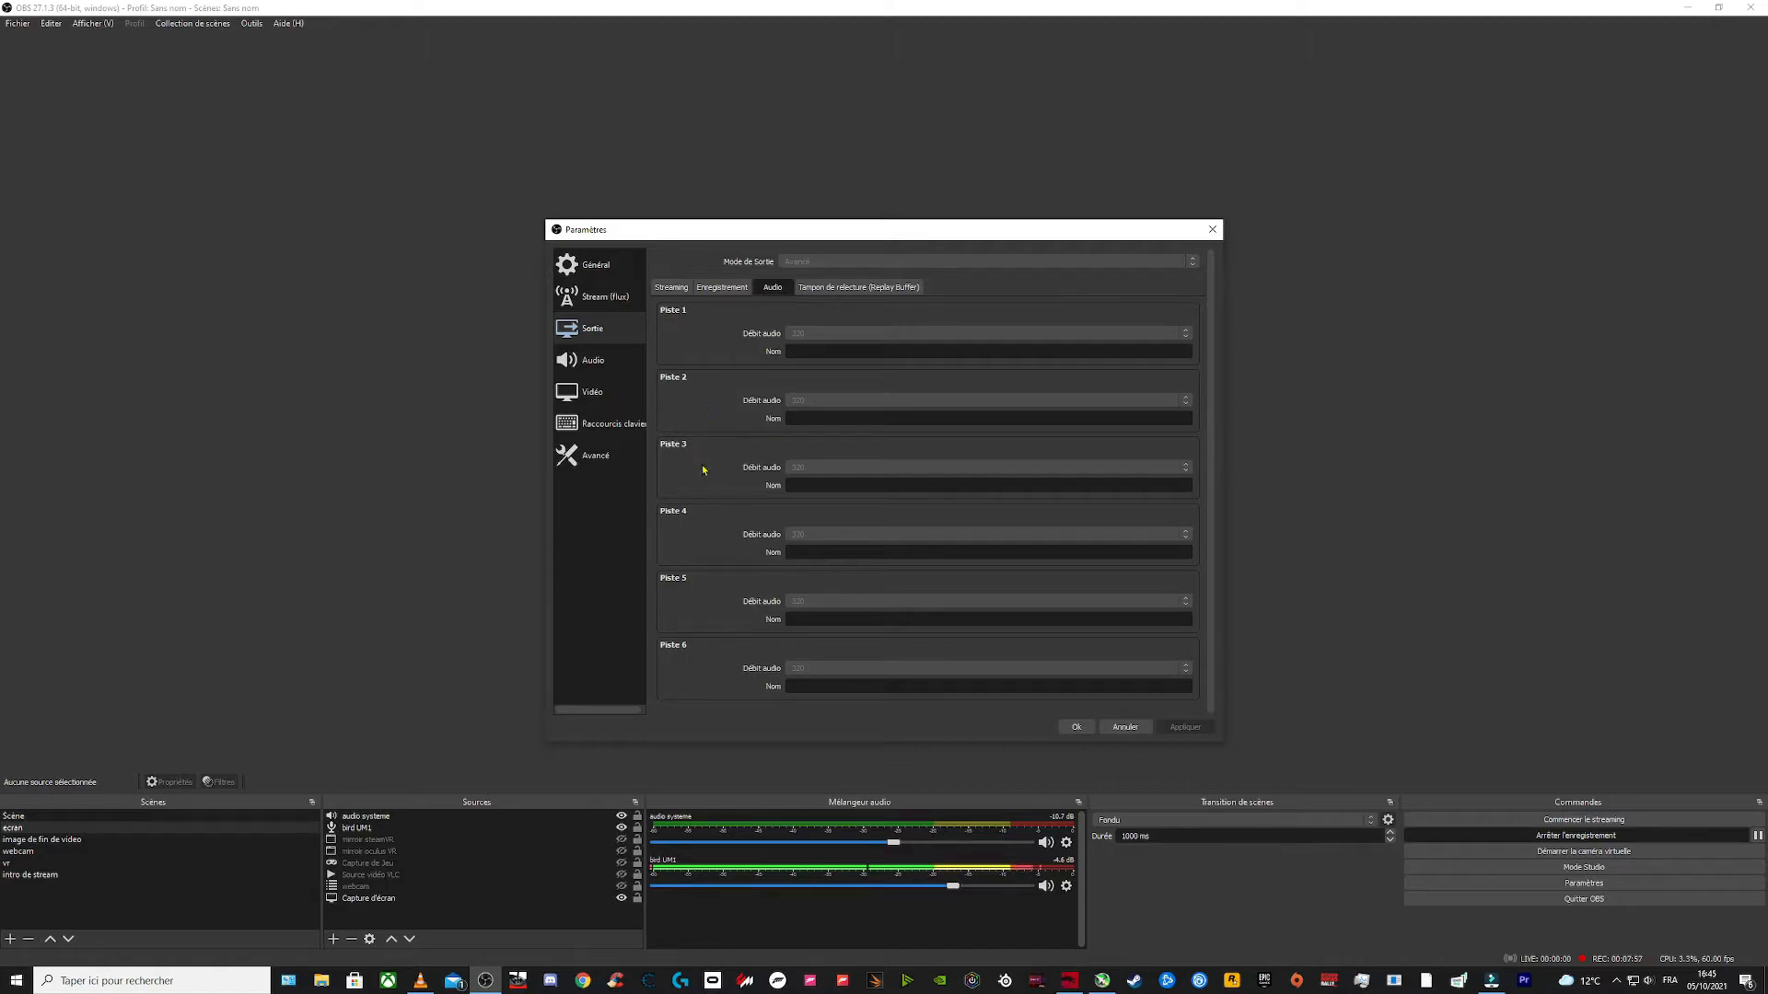
{"action": "scroll", "coordinate": [707, 672], "scroll_direction": "down", "scroll_amount": 1}
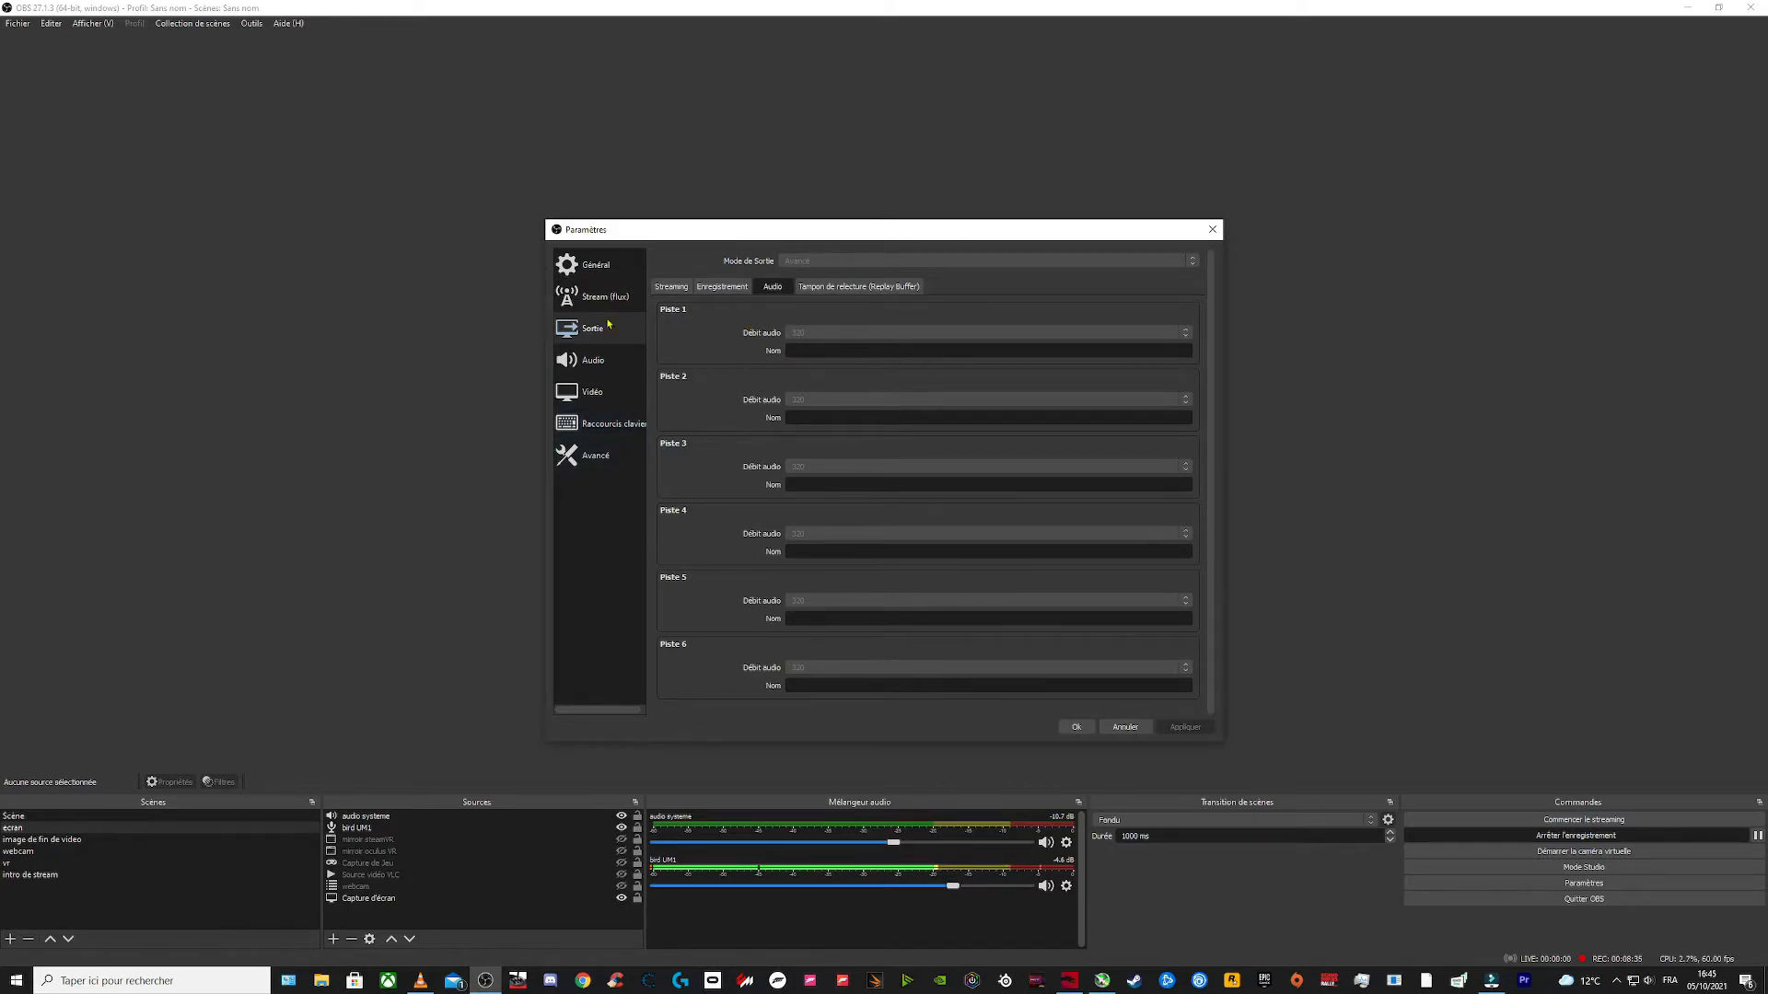
{"action": "left_click", "coordinate": [598, 266]}
{"action": "scroll", "coordinate": [790, 358], "scroll_direction": "down", "scroll_amount": 6}
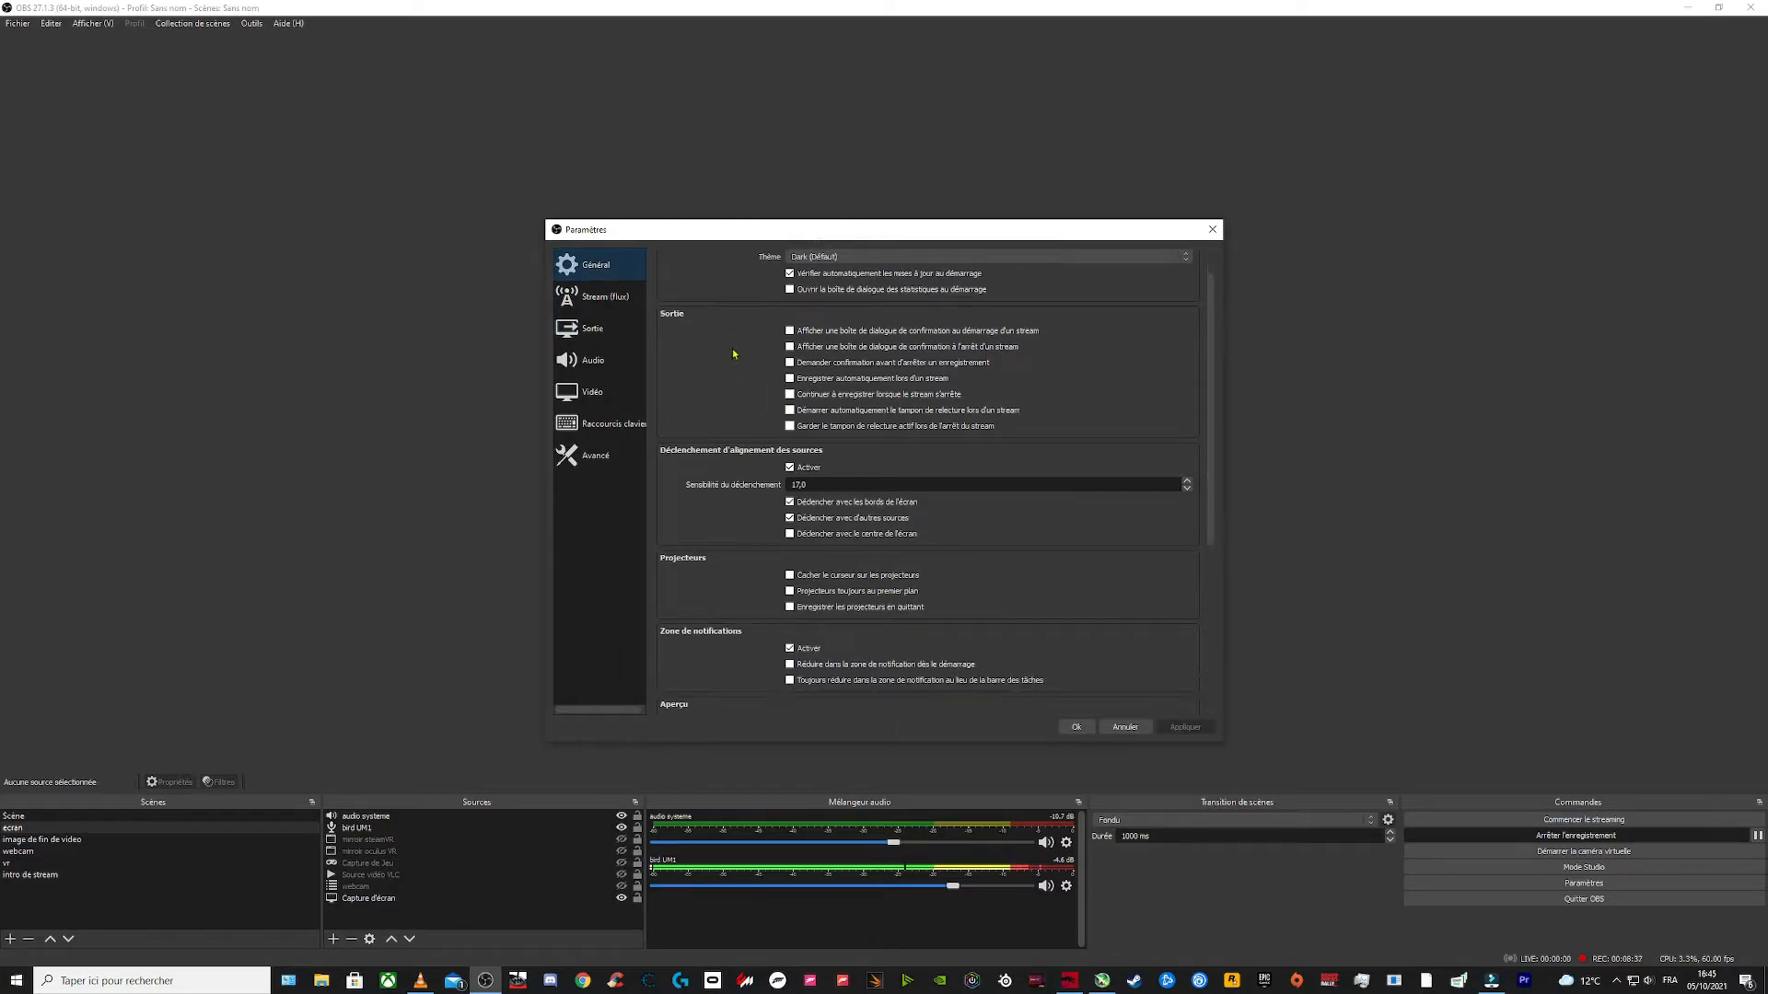
{"action": "left_click", "coordinate": [595, 455]}
{"action": "left_click", "coordinate": [1085, 726]}
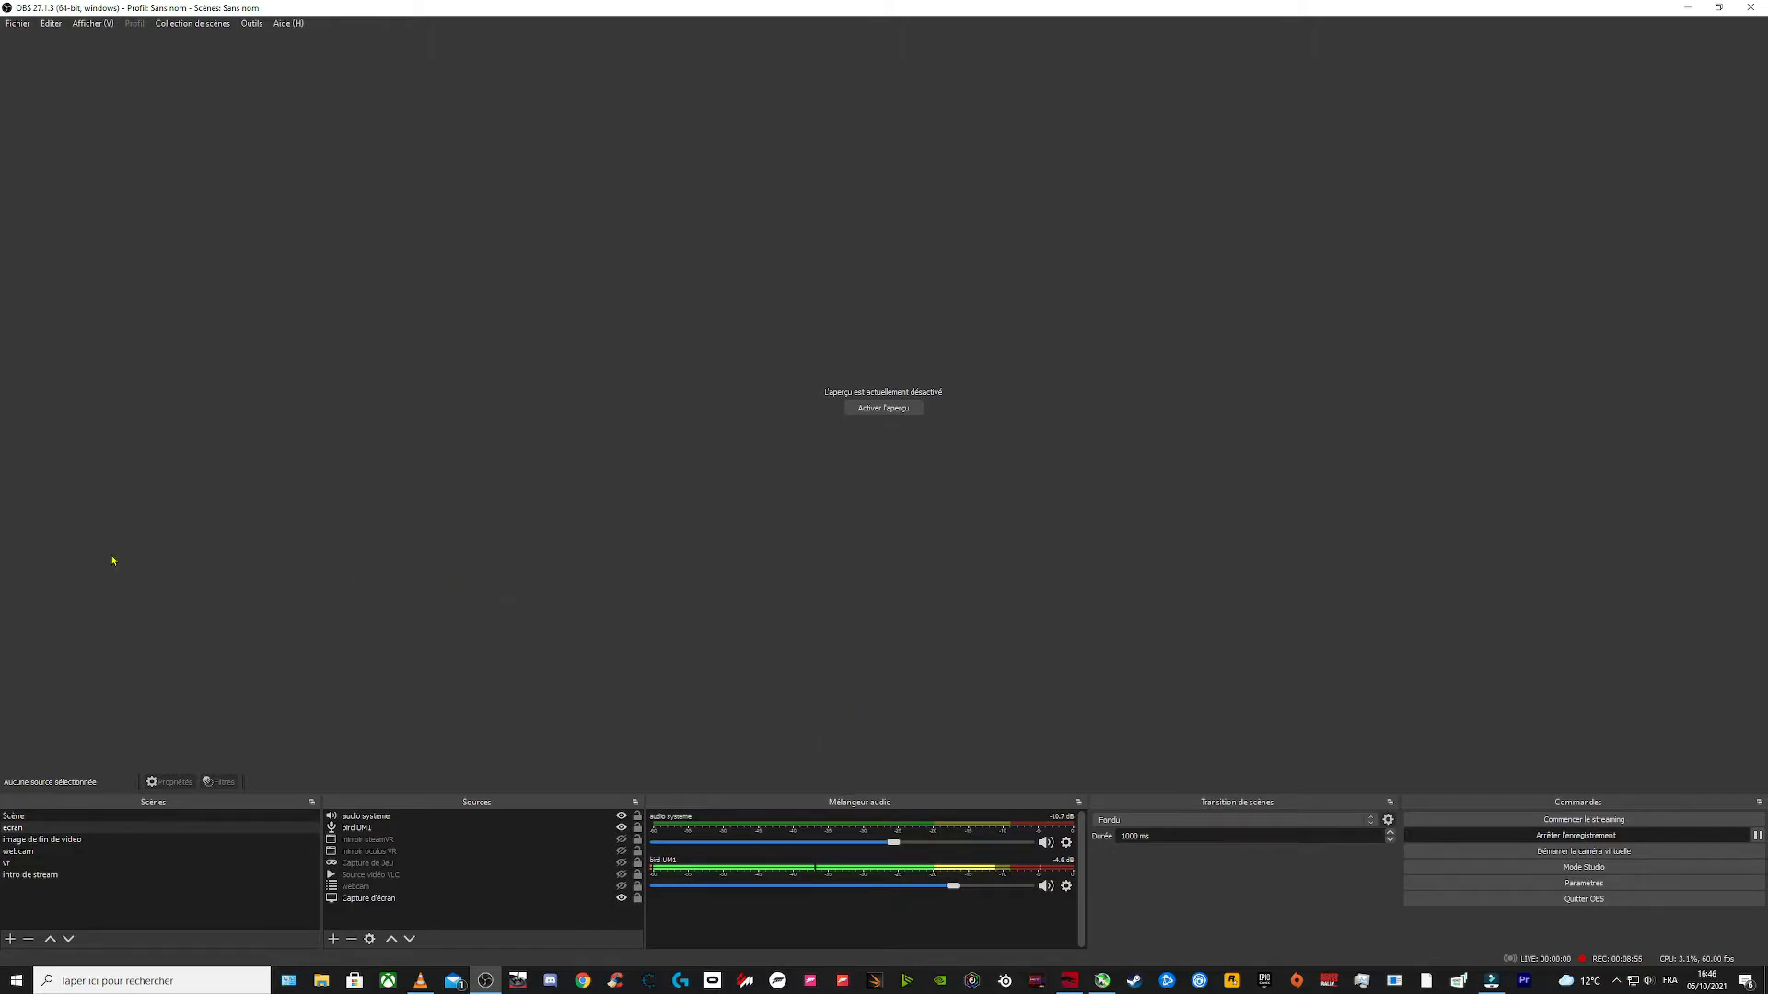
Step: Switch to VLC, move its window, and briefly play then pause the Bonfire track as test audio
{"action": "left_click", "coordinate": [420, 981]}
{"action": "left_click_drag", "start_coordinate": [440, 316], "coordinate": [474, 113]}
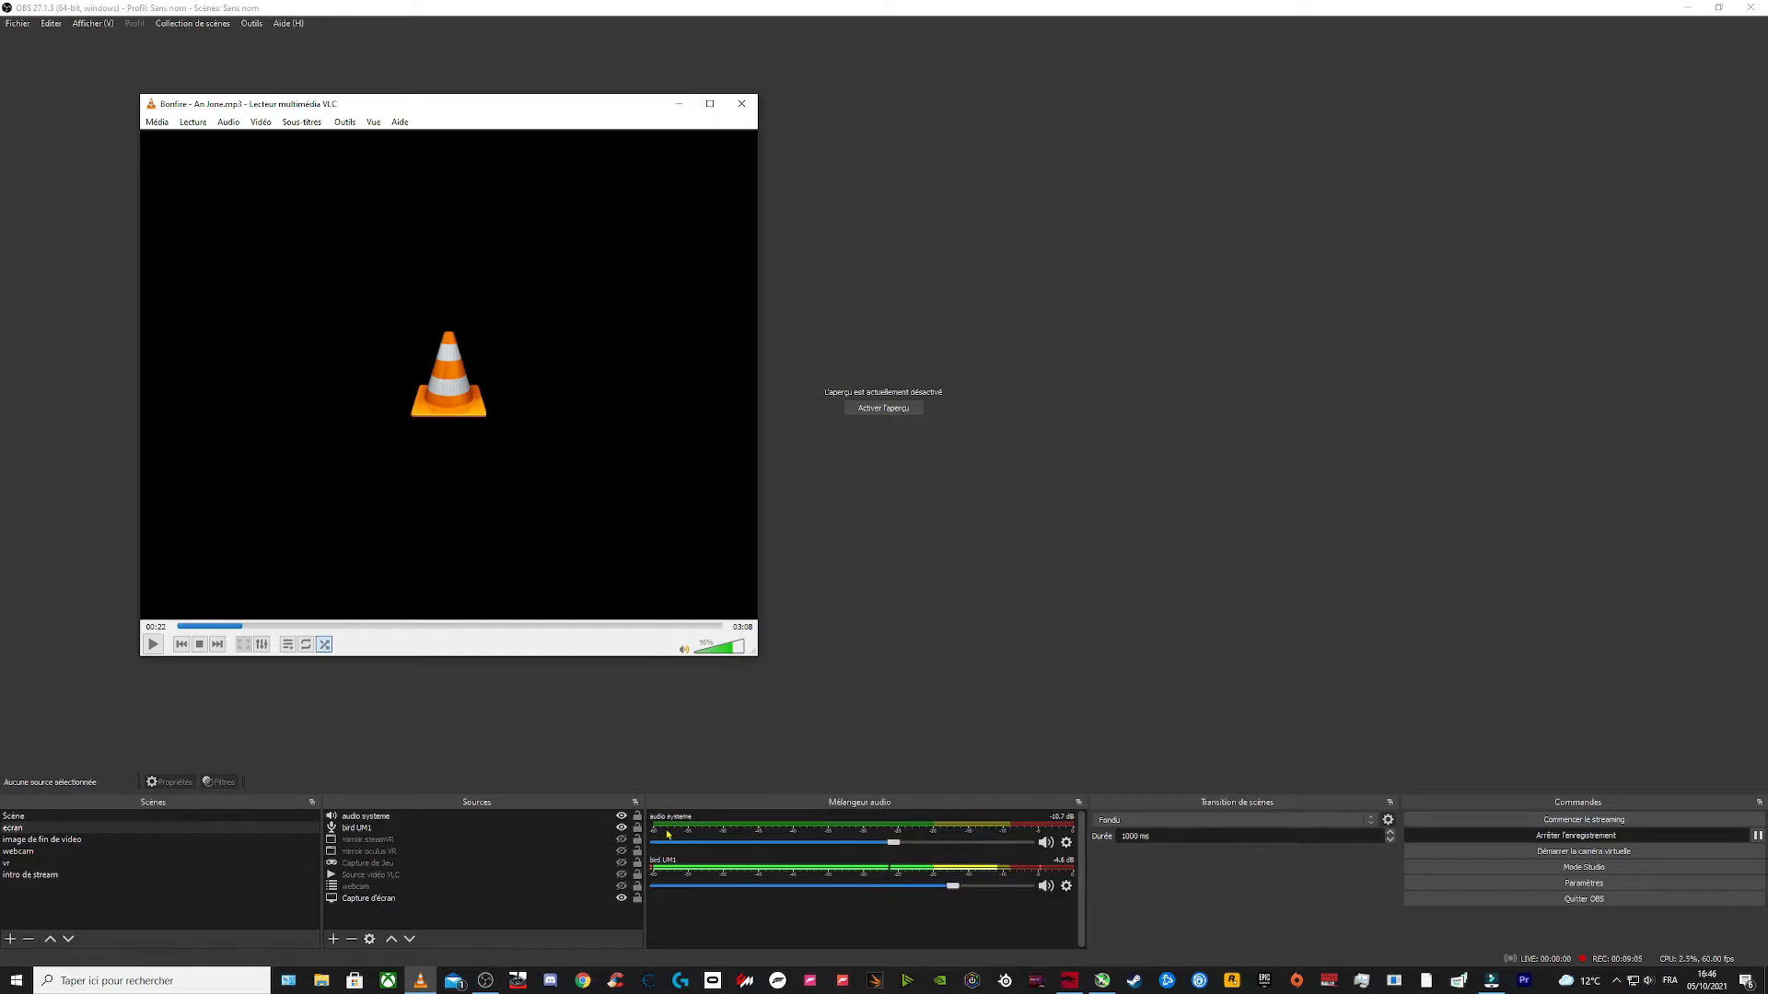
{"action": "left_click", "coordinate": [155, 649]}
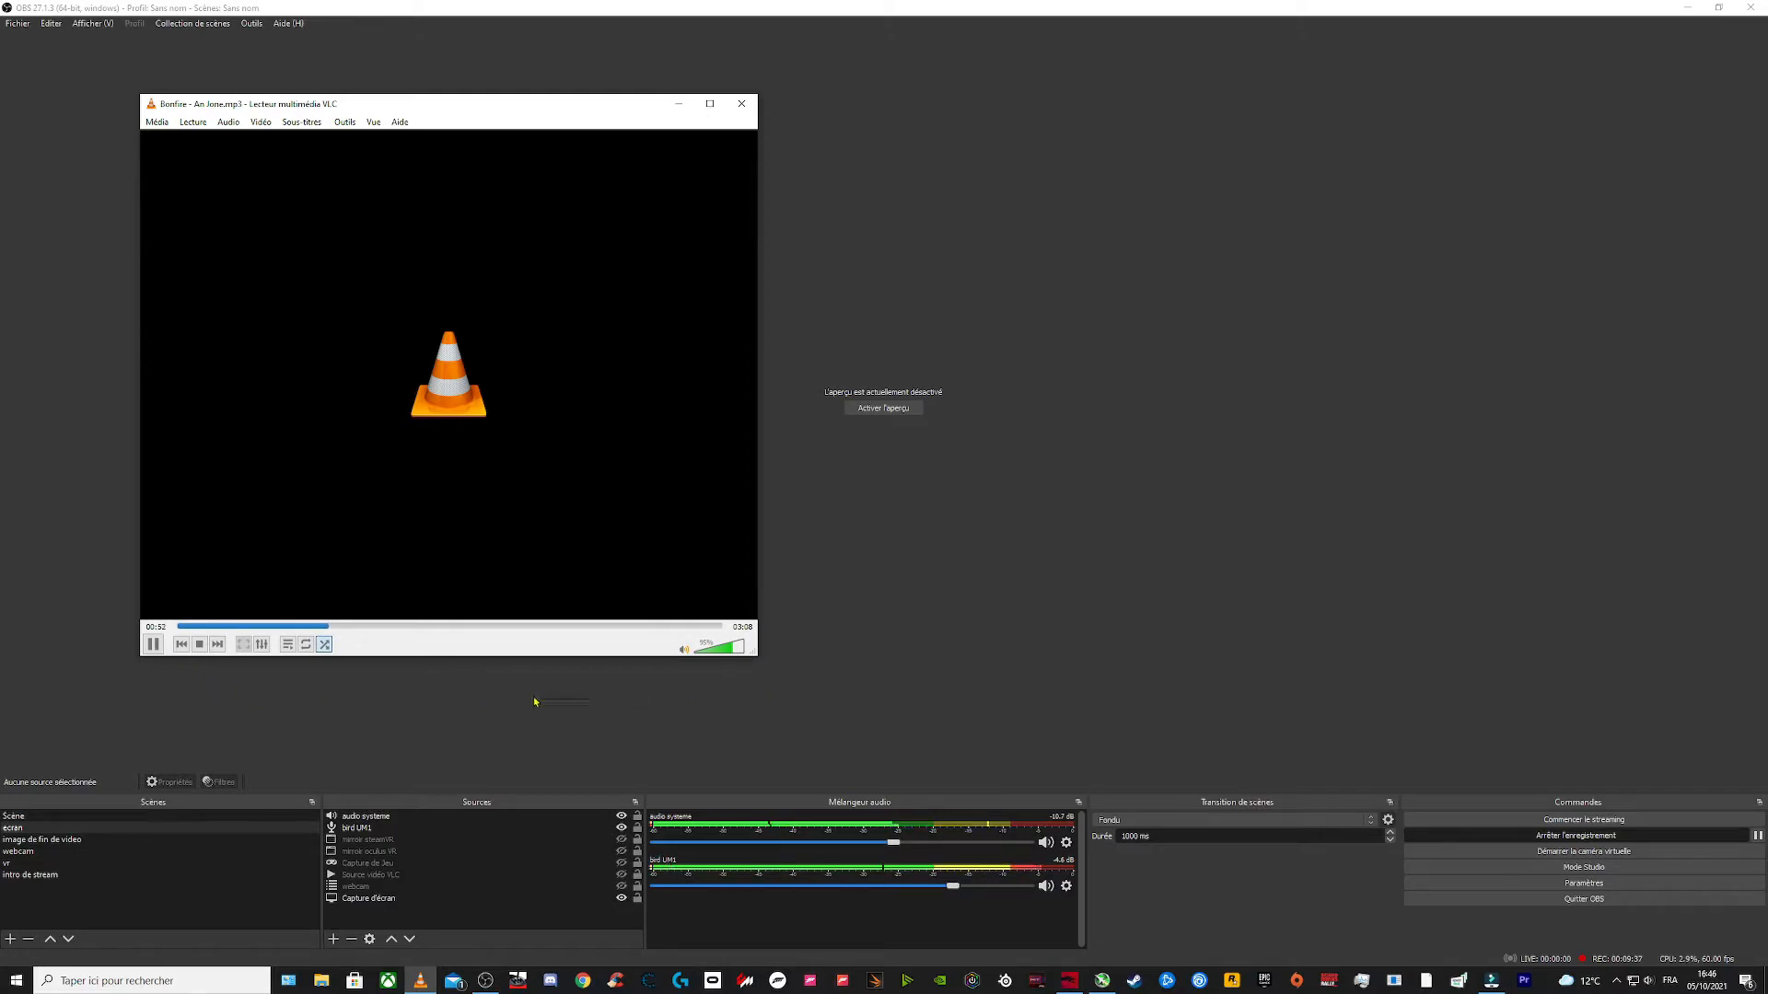
{"action": "left_click", "coordinate": [152, 644]}
{"action": "left_click_drag", "start_coordinate": [641, 110], "coordinate": [0, 184]}
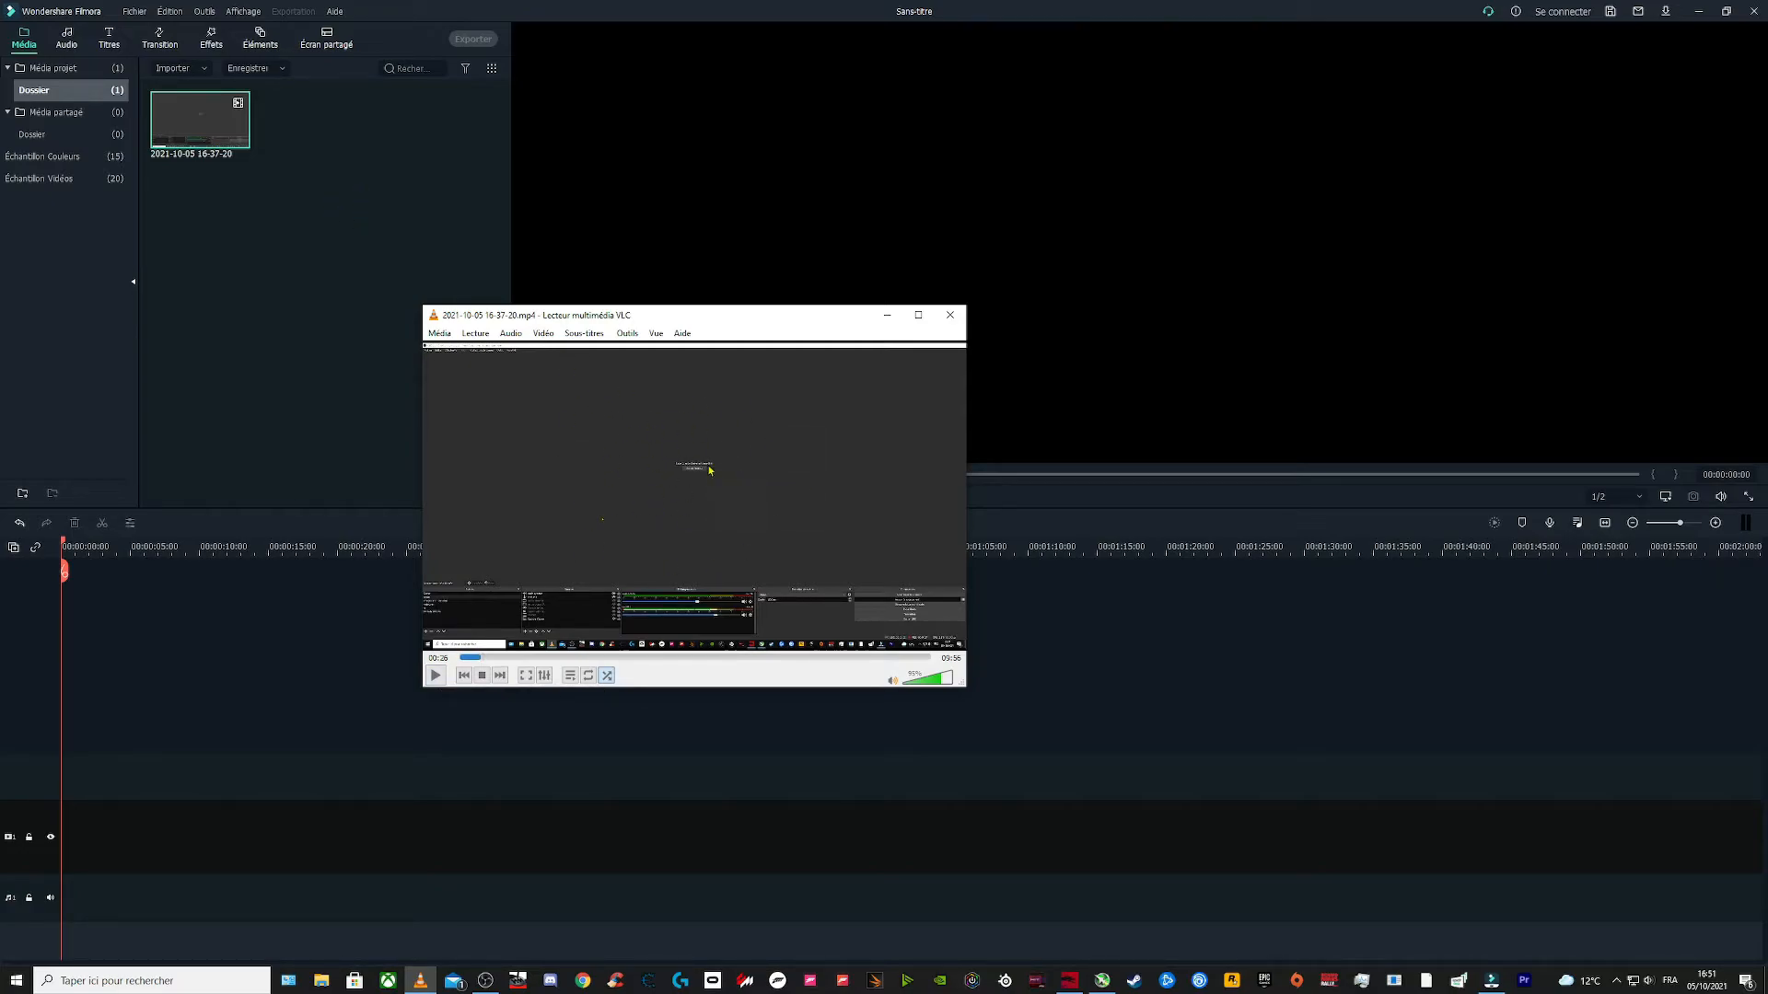
{"action": "left_click", "coordinate": [437, 679]}
{"action": "left_click", "coordinate": [711, 659]}
{"action": "left_click", "coordinate": [761, 660]}
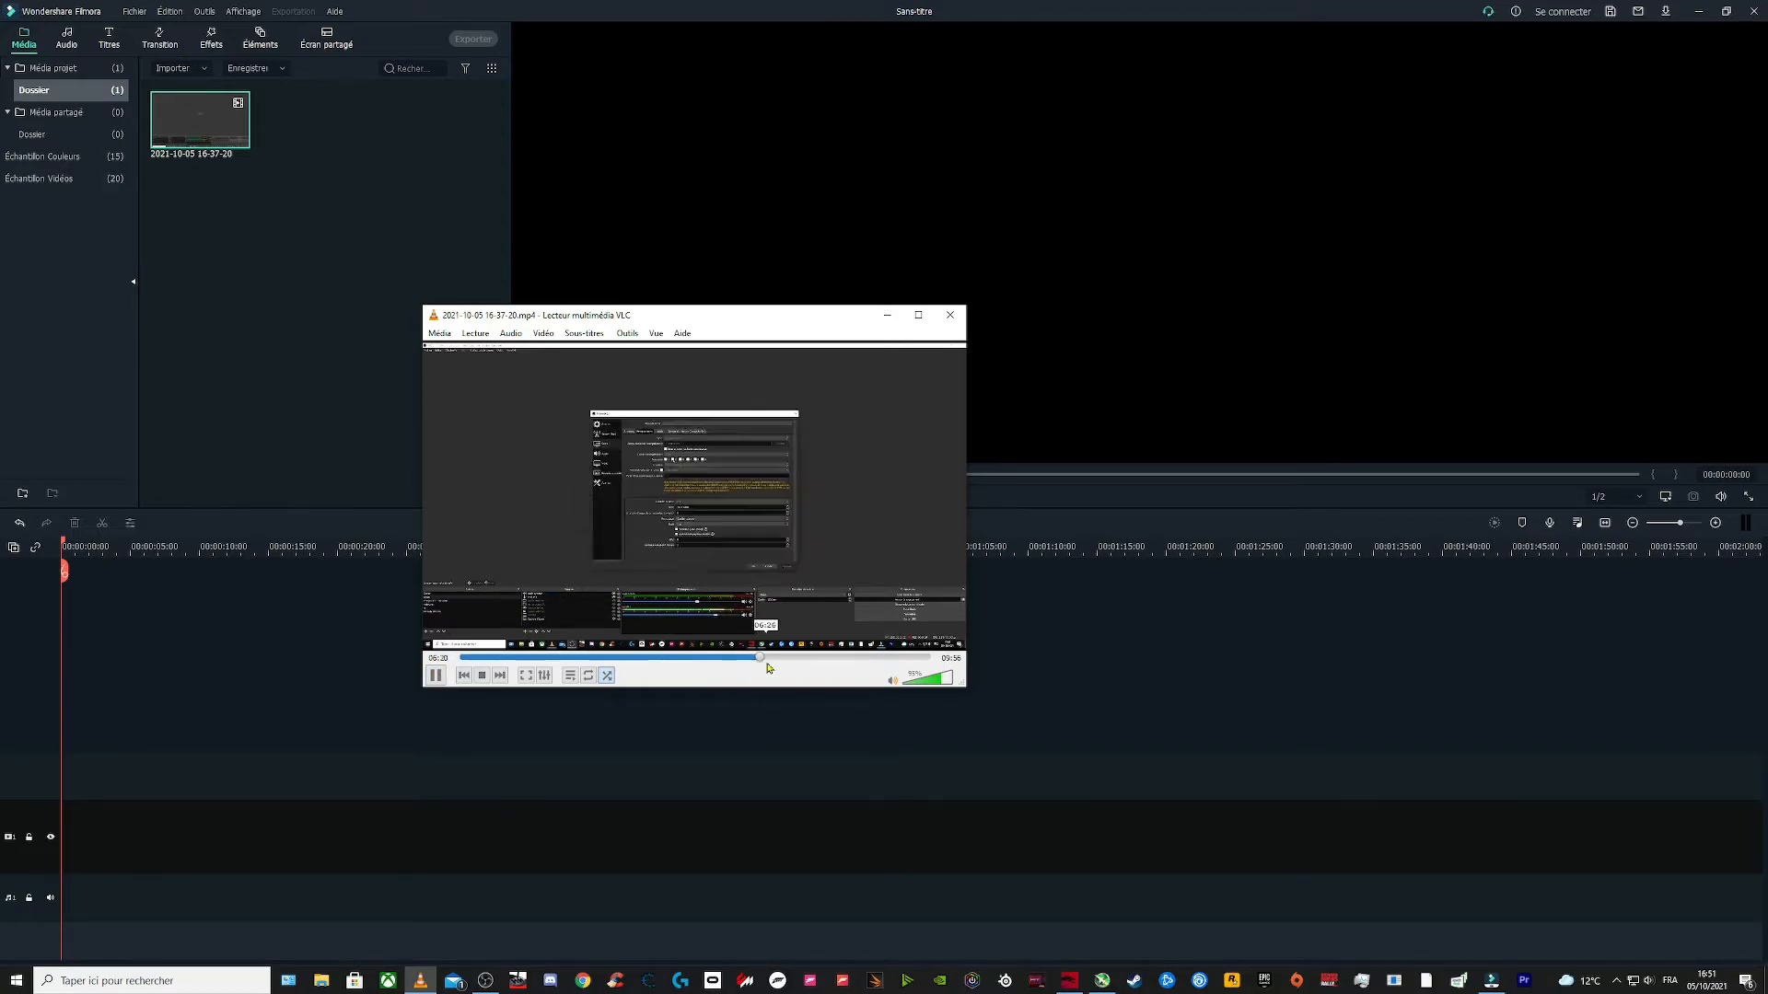
{"action": "left_click", "coordinate": [826, 659]}
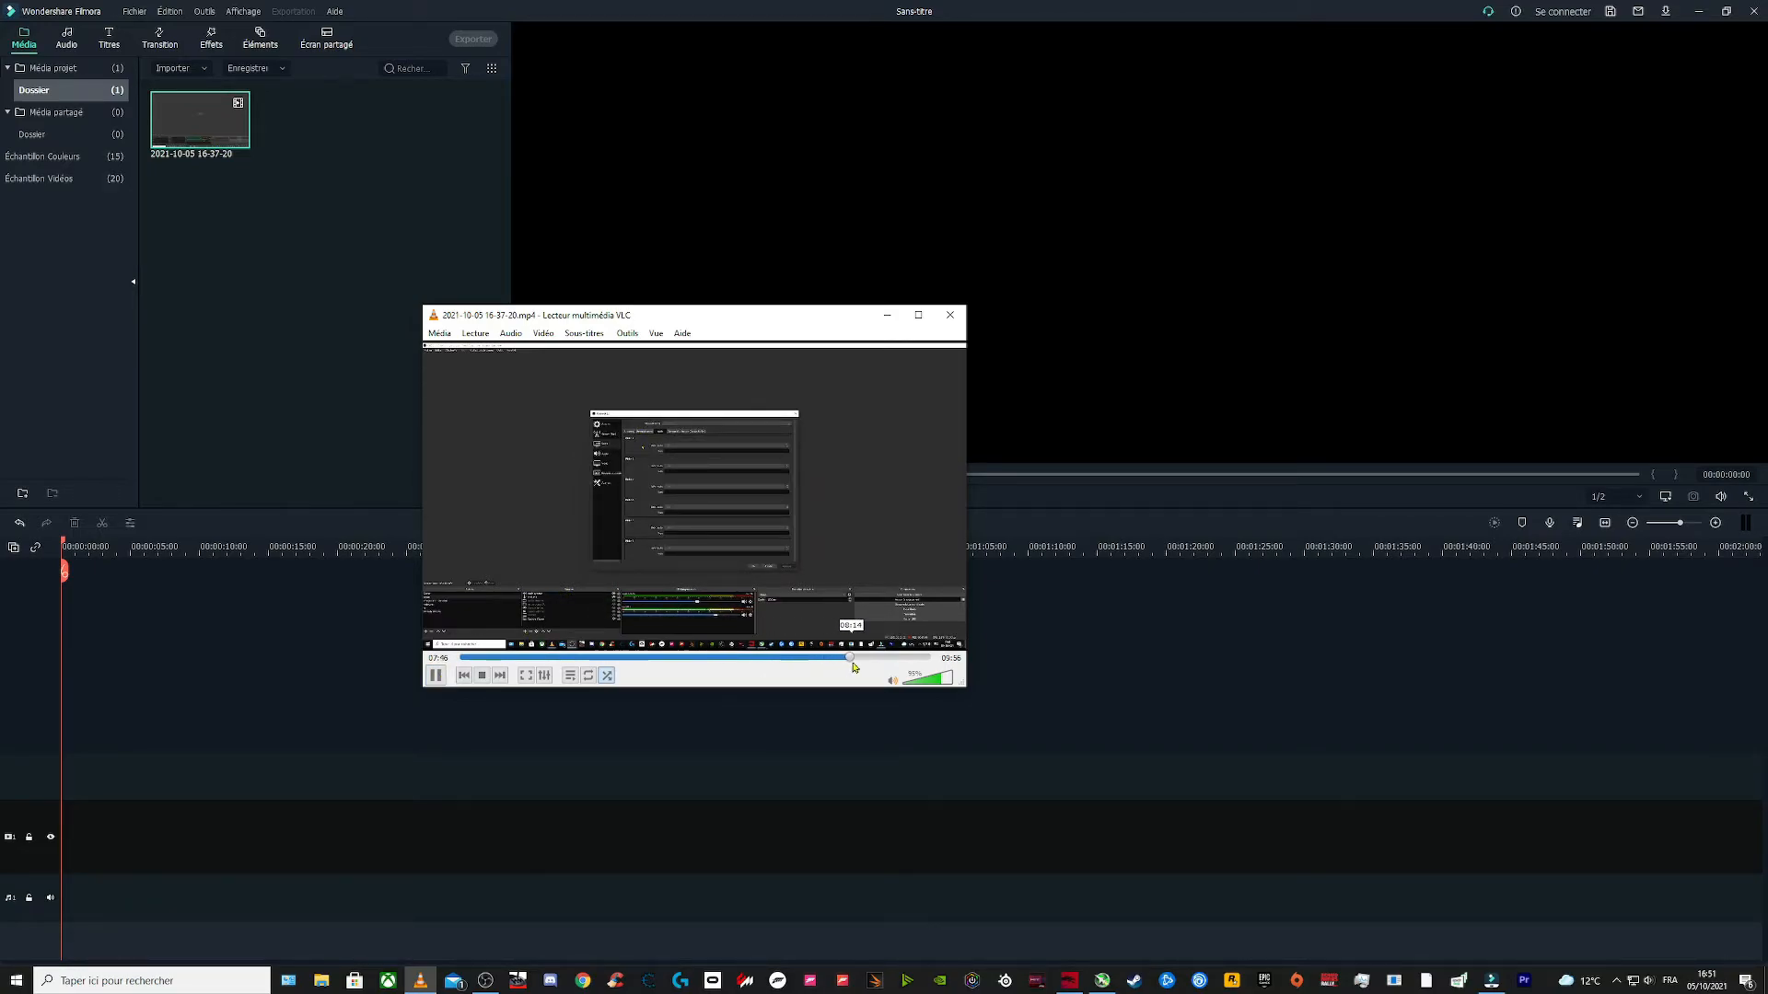
{"action": "left_click", "coordinate": [875, 659]}
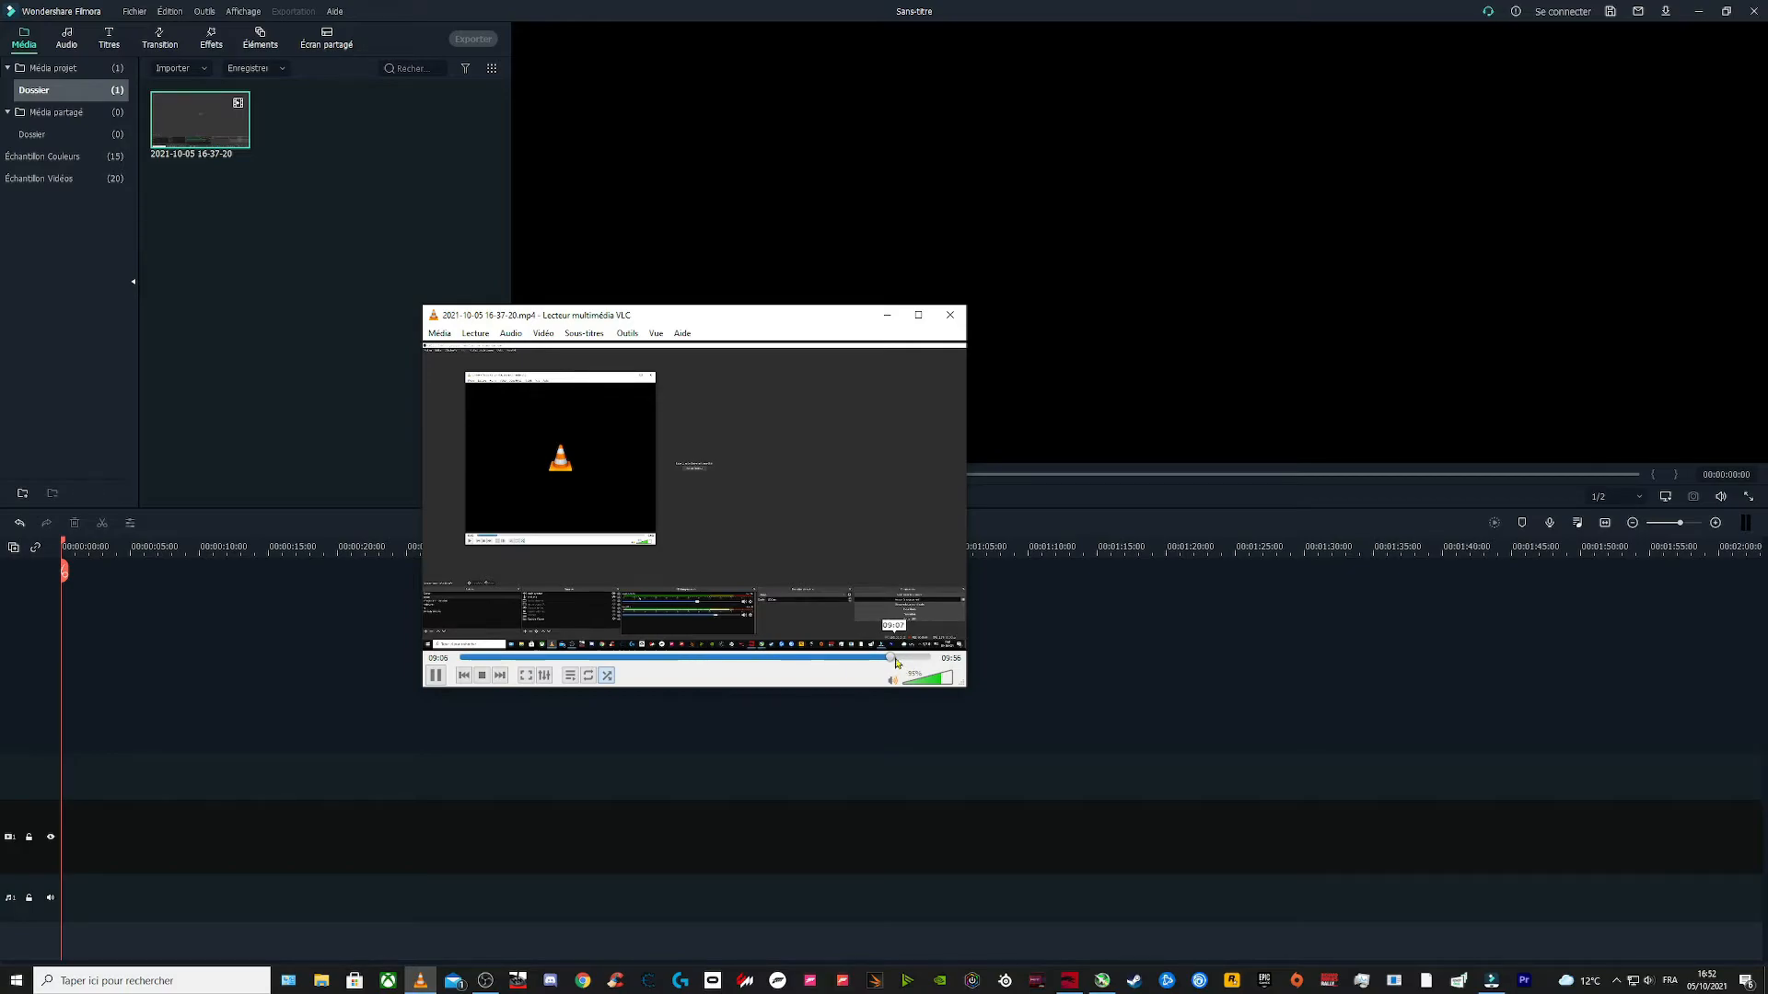
Step: Pause the recording in VLC and switch its audio track to Track2
{"action": "left_click", "coordinate": [437, 680]}
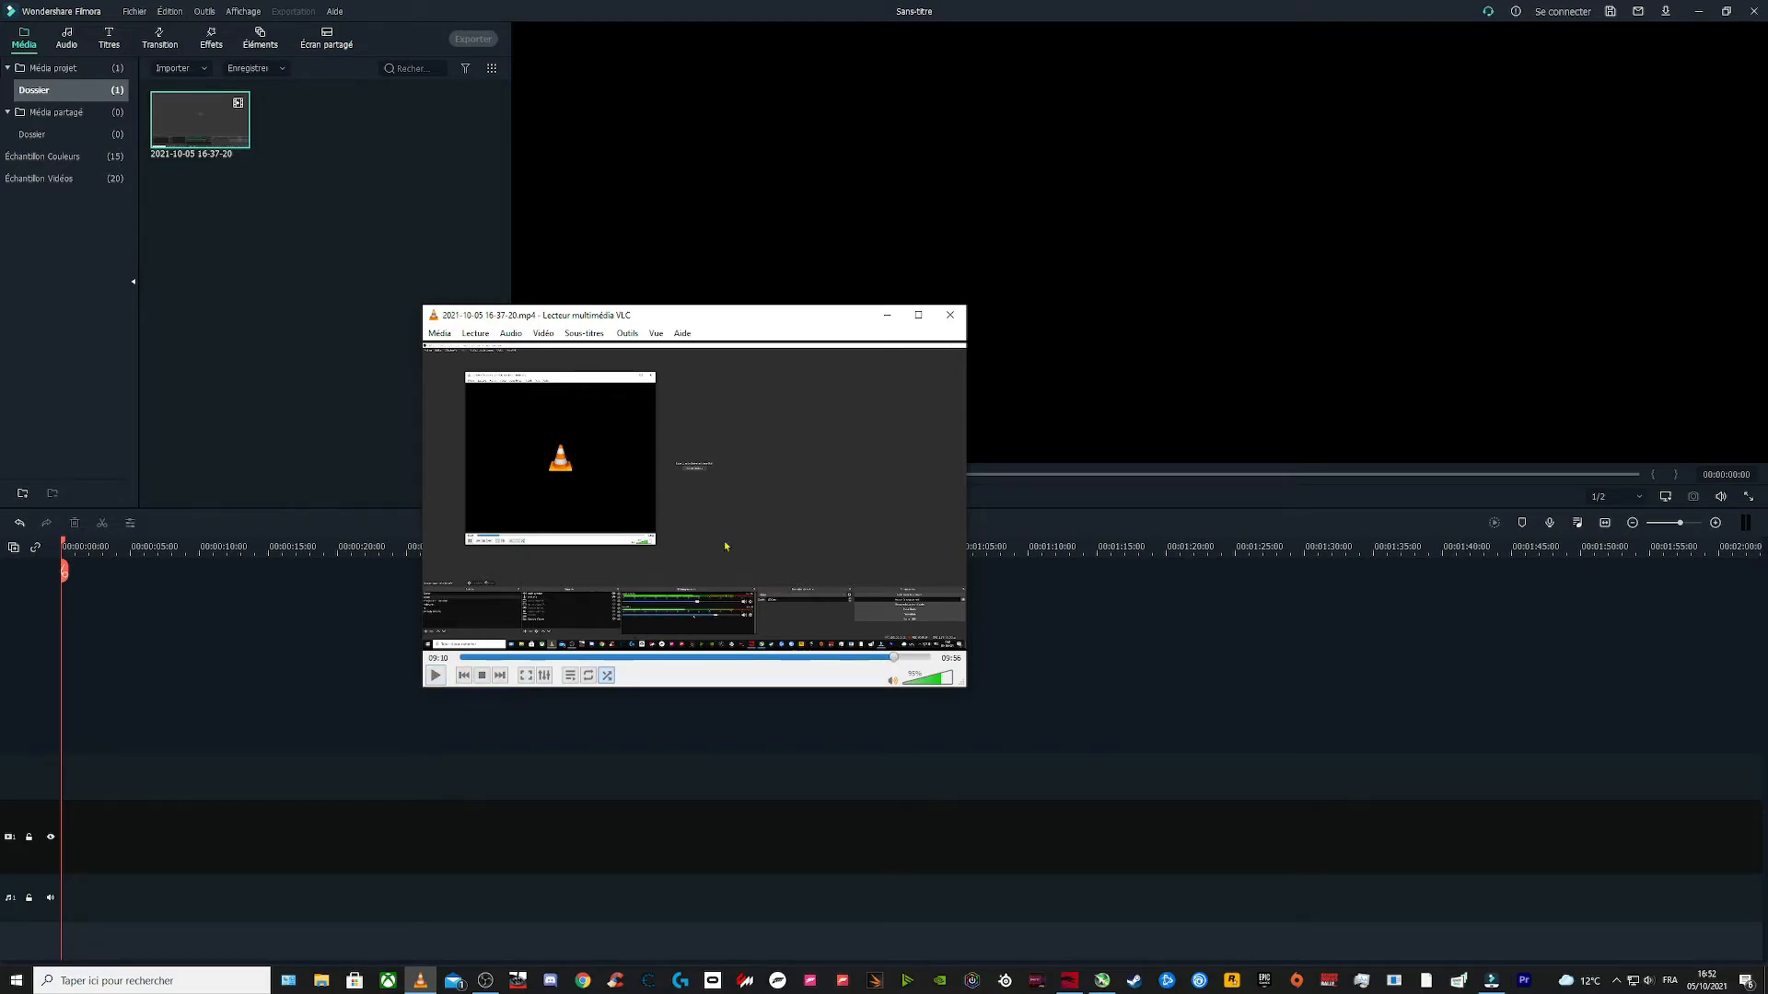
{"action": "left_click", "coordinate": [435, 679]}
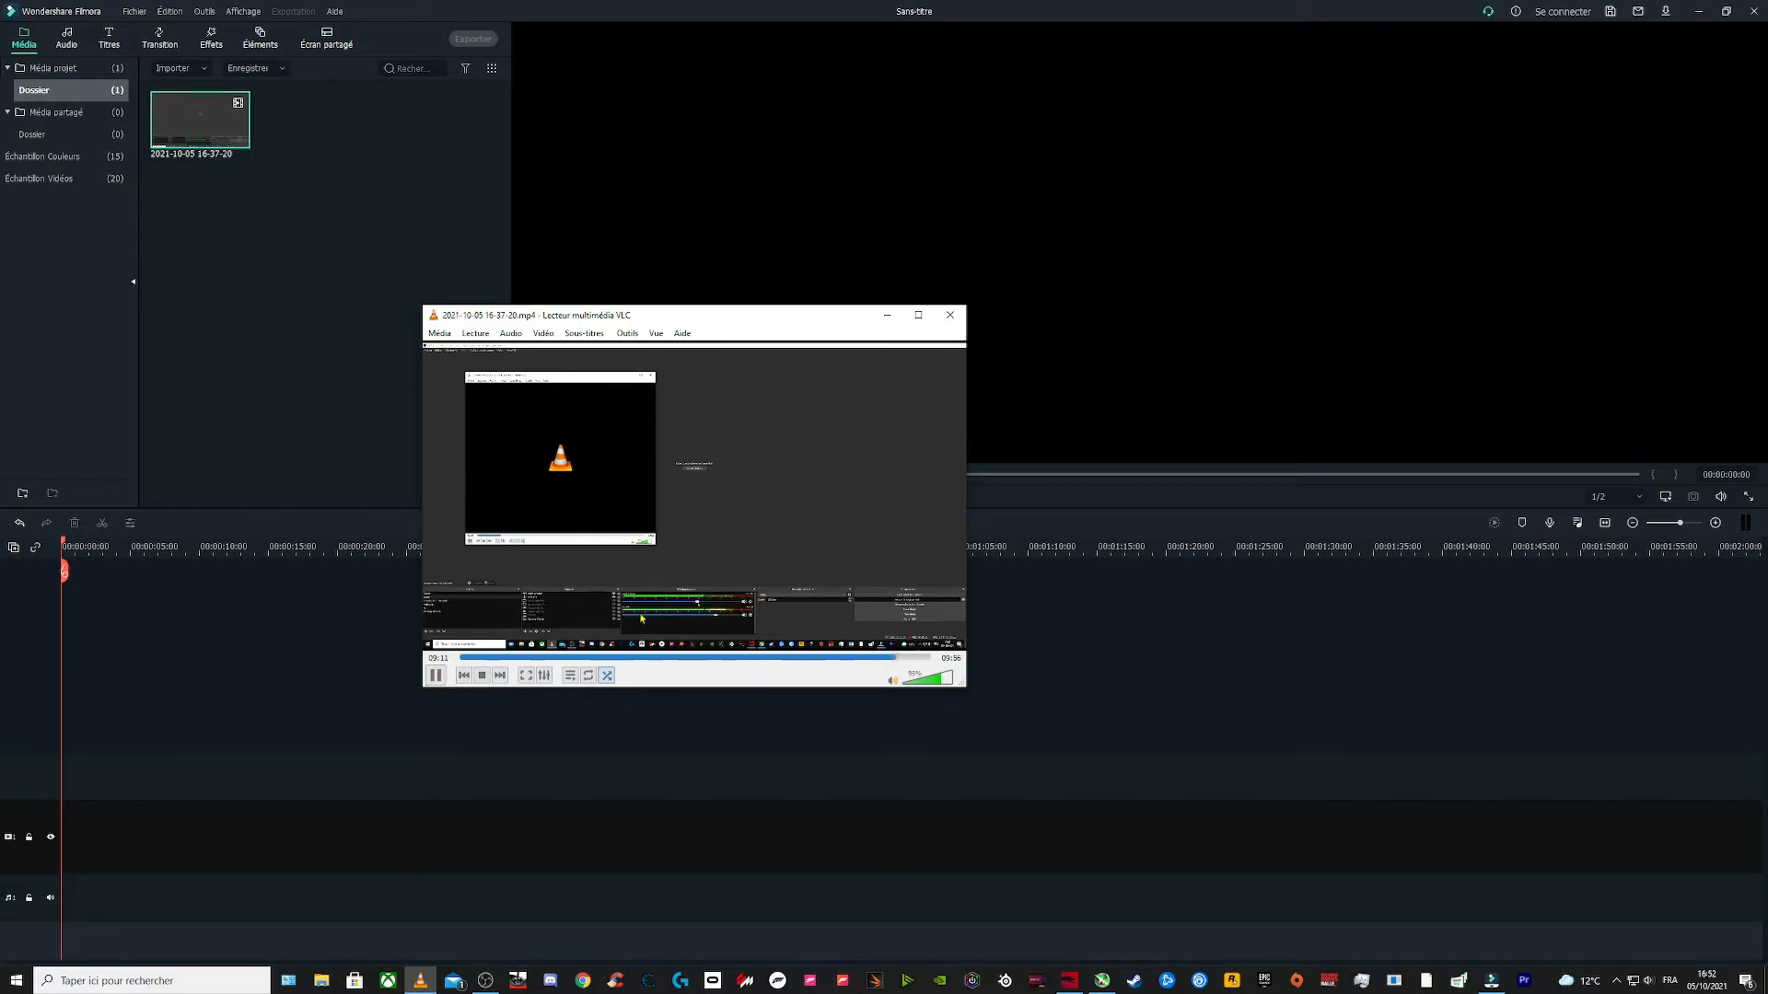
{"action": "left_click", "coordinate": [436, 674]}
{"action": "left_click", "coordinate": [512, 337]}
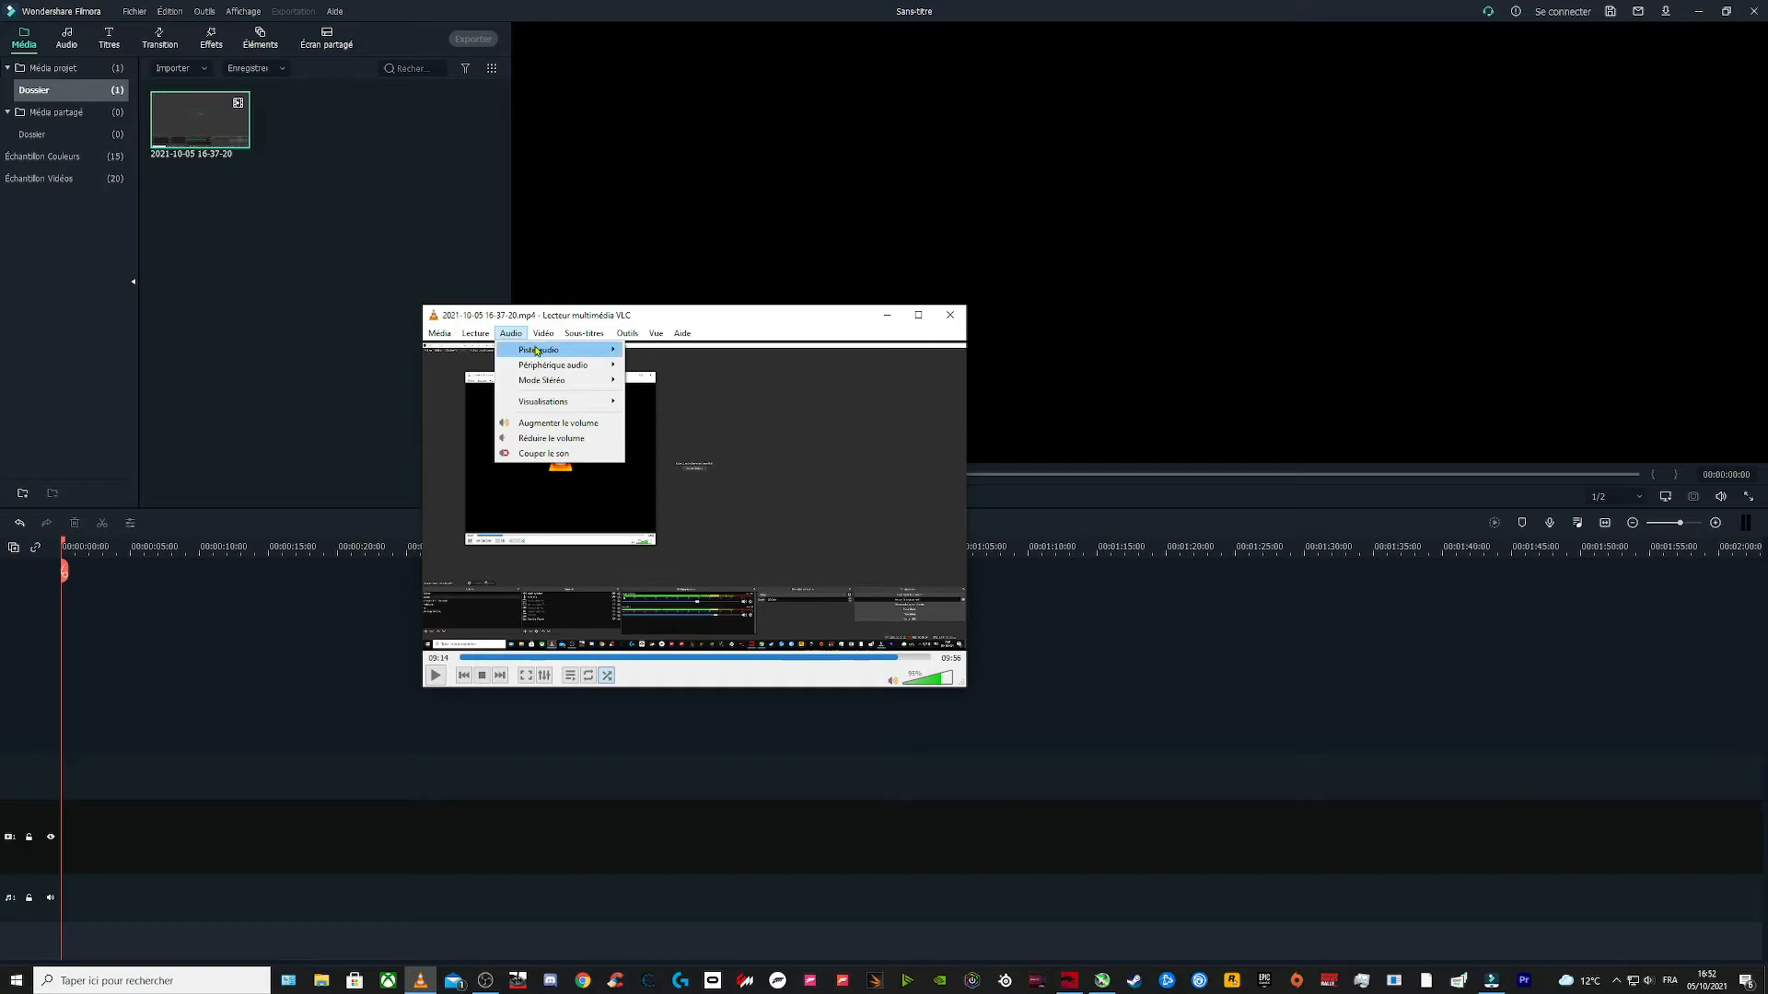
{"action": "mouse_move", "coordinate": [540, 356]}
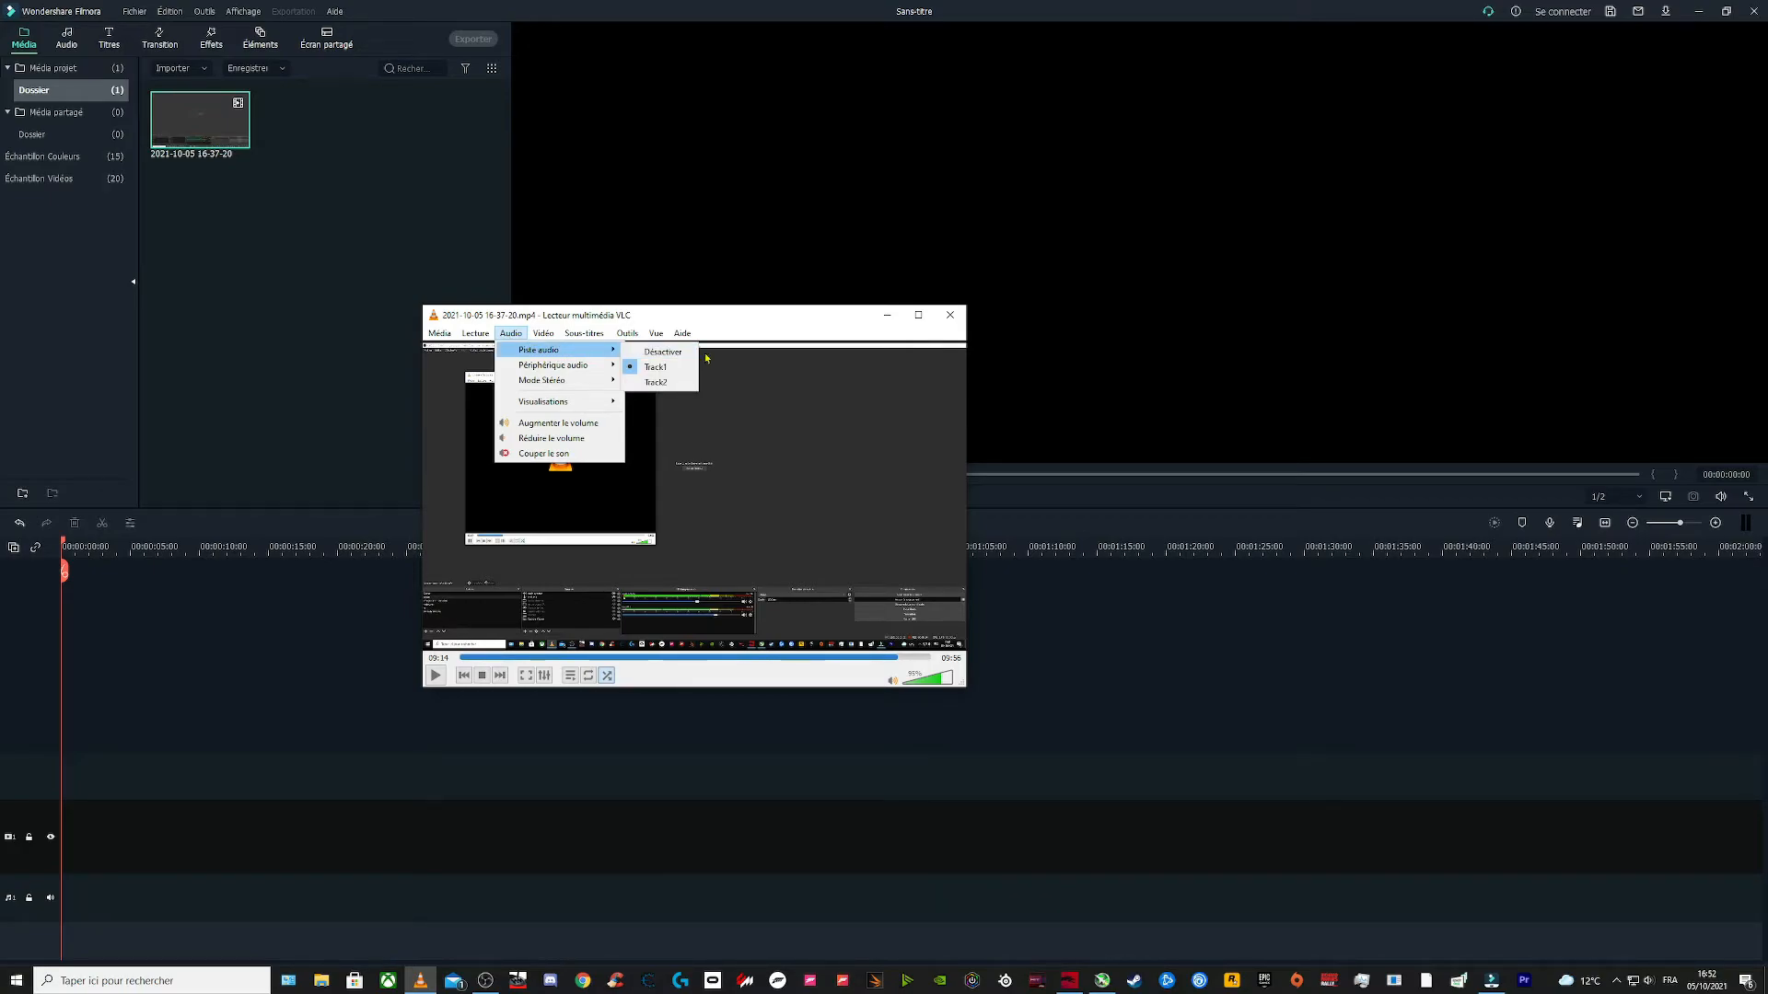
{"action": "left_click", "coordinate": [659, 384]}
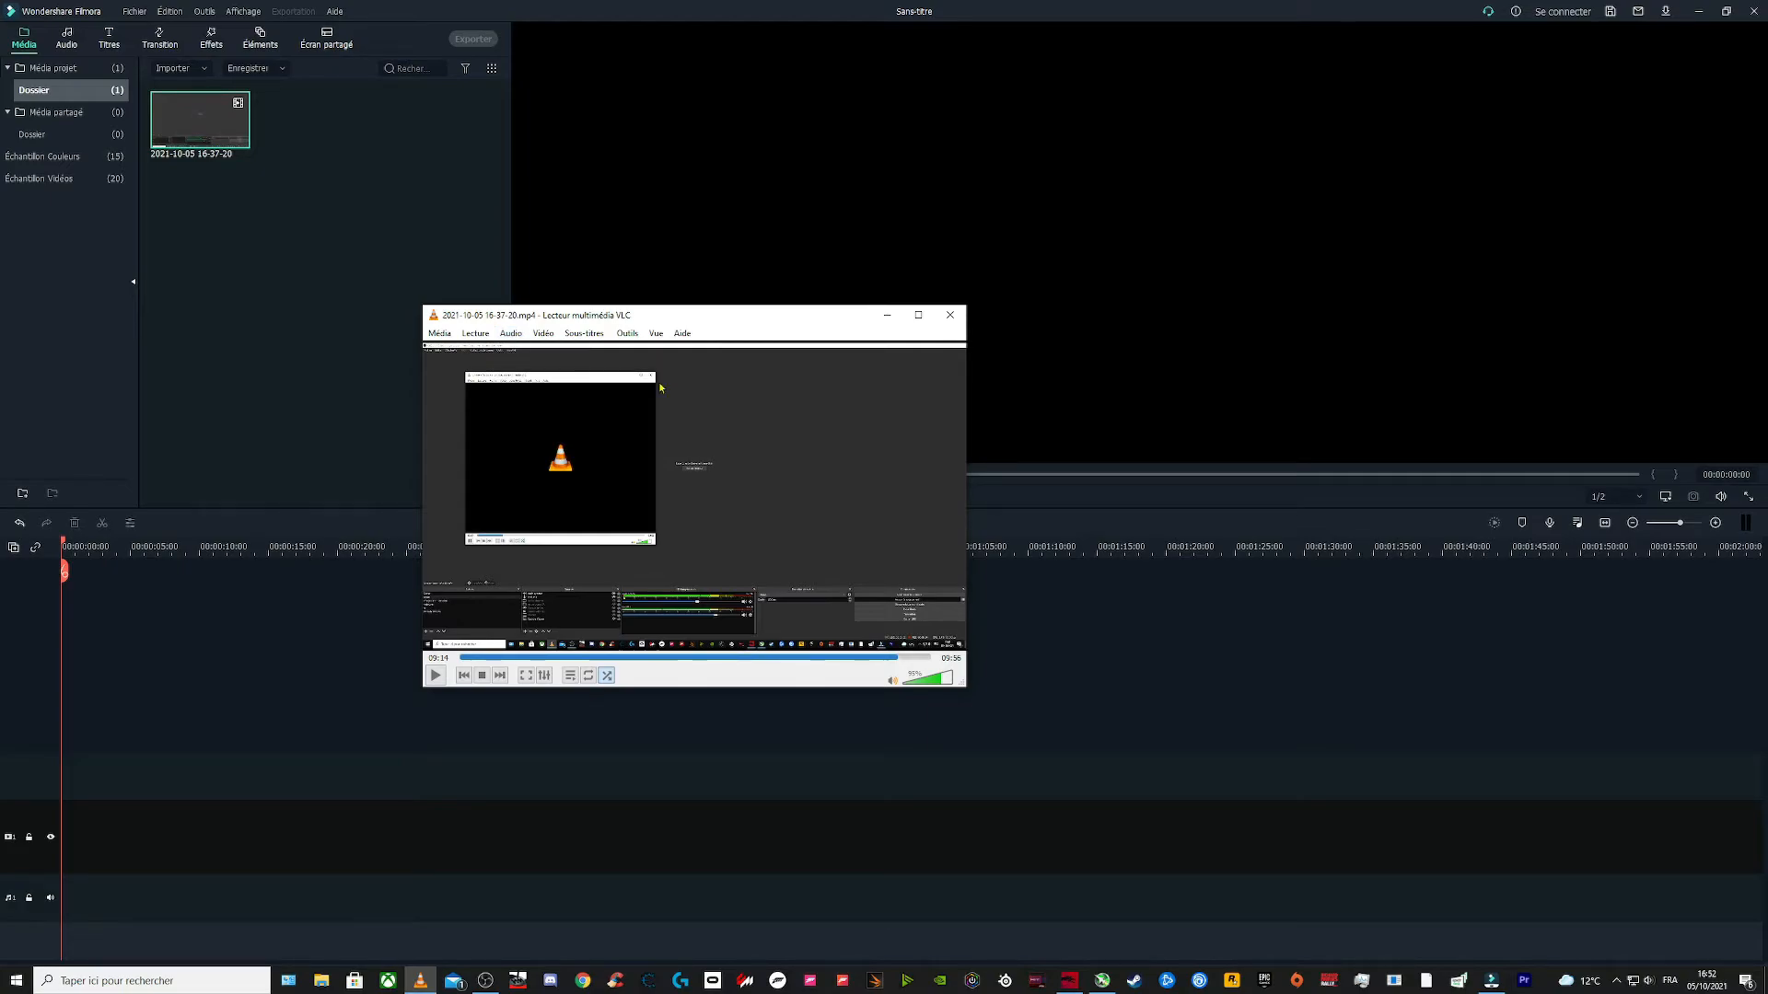
Step: Play the recording briefly on Track2 to check the sound, and close VLC
{"action": "left_click", "coordinate": [437, 677]}
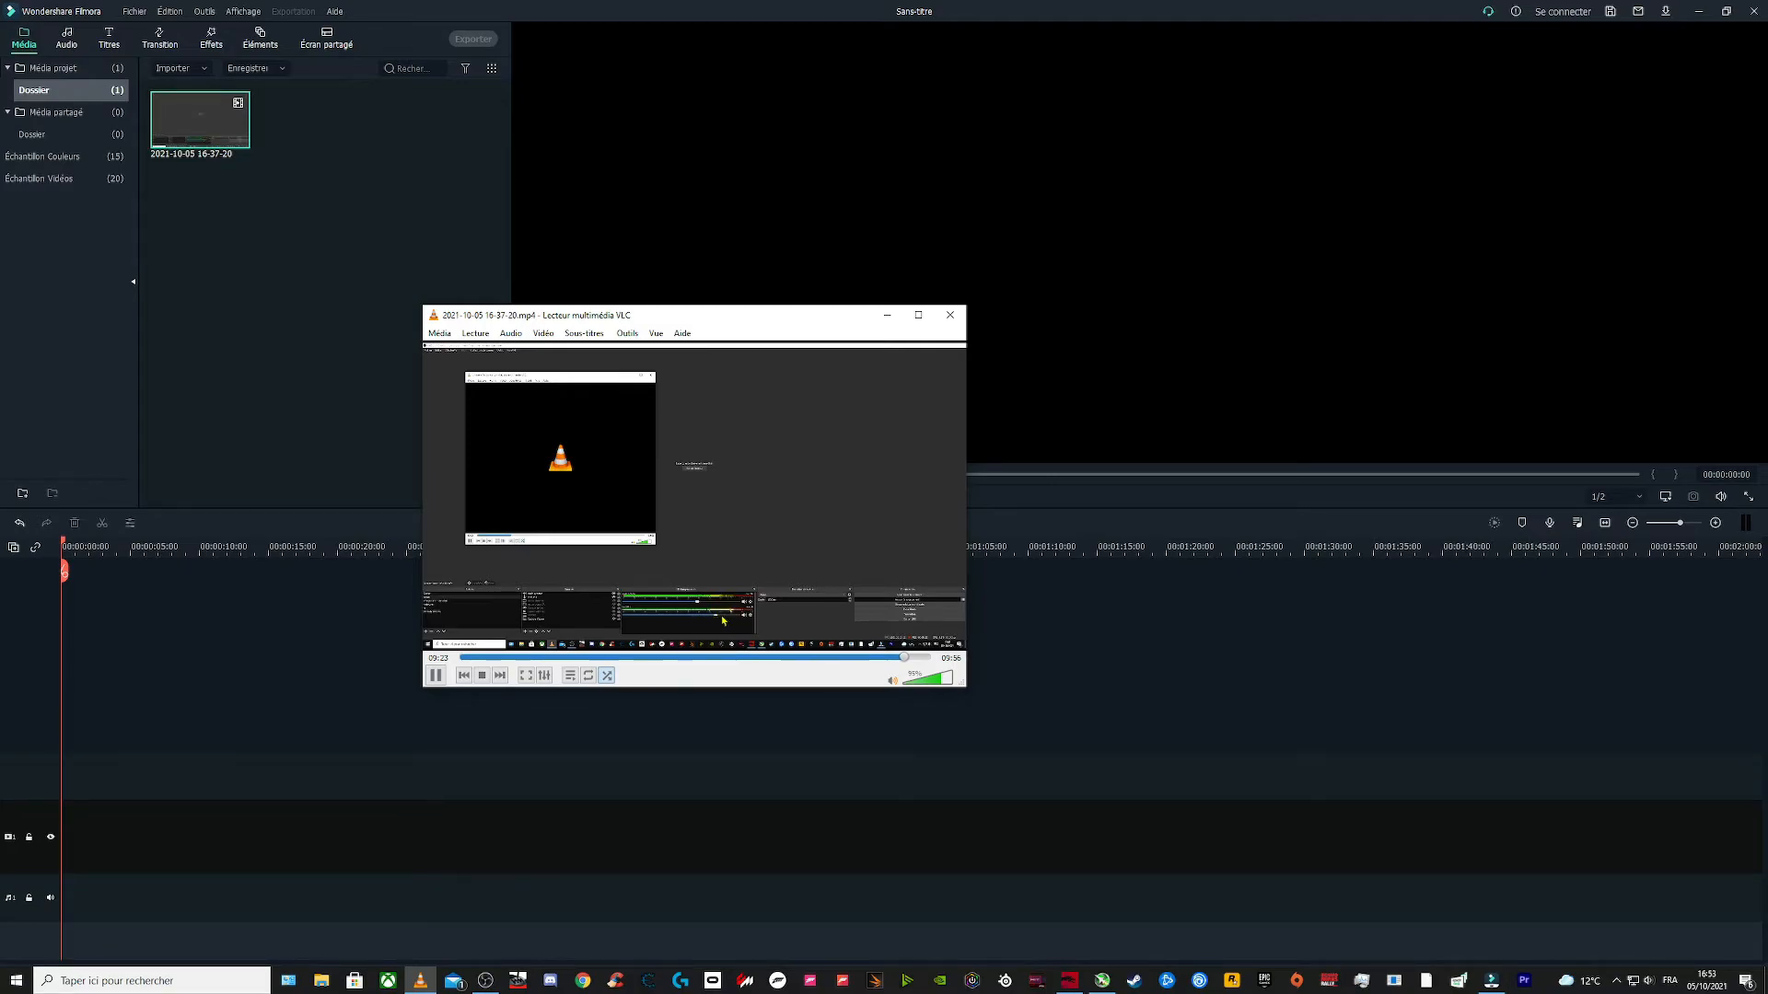
{"action": "left_click", "coordinate": [435, 676]}
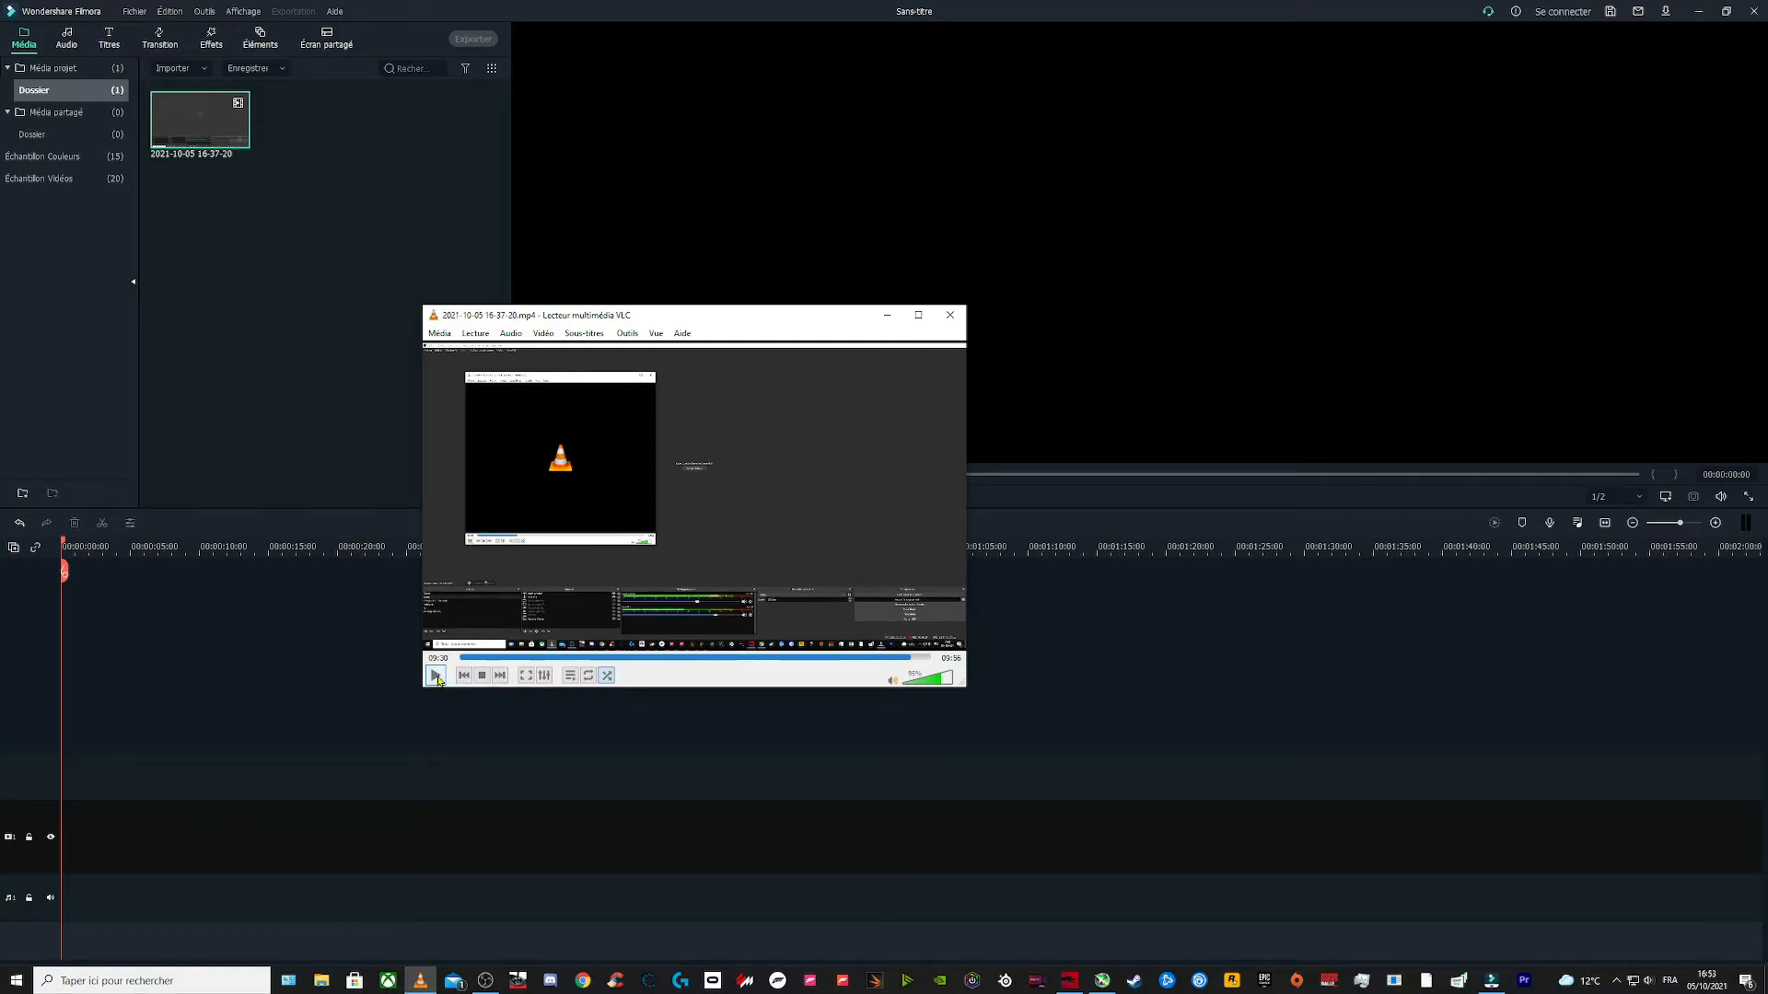
{"action": "left_click", "coordinate": [435, 676]}
{"action": "left_click", "coordinate": [437, 676]}
{"action": "left_click", "coordinate": [954, 318]}
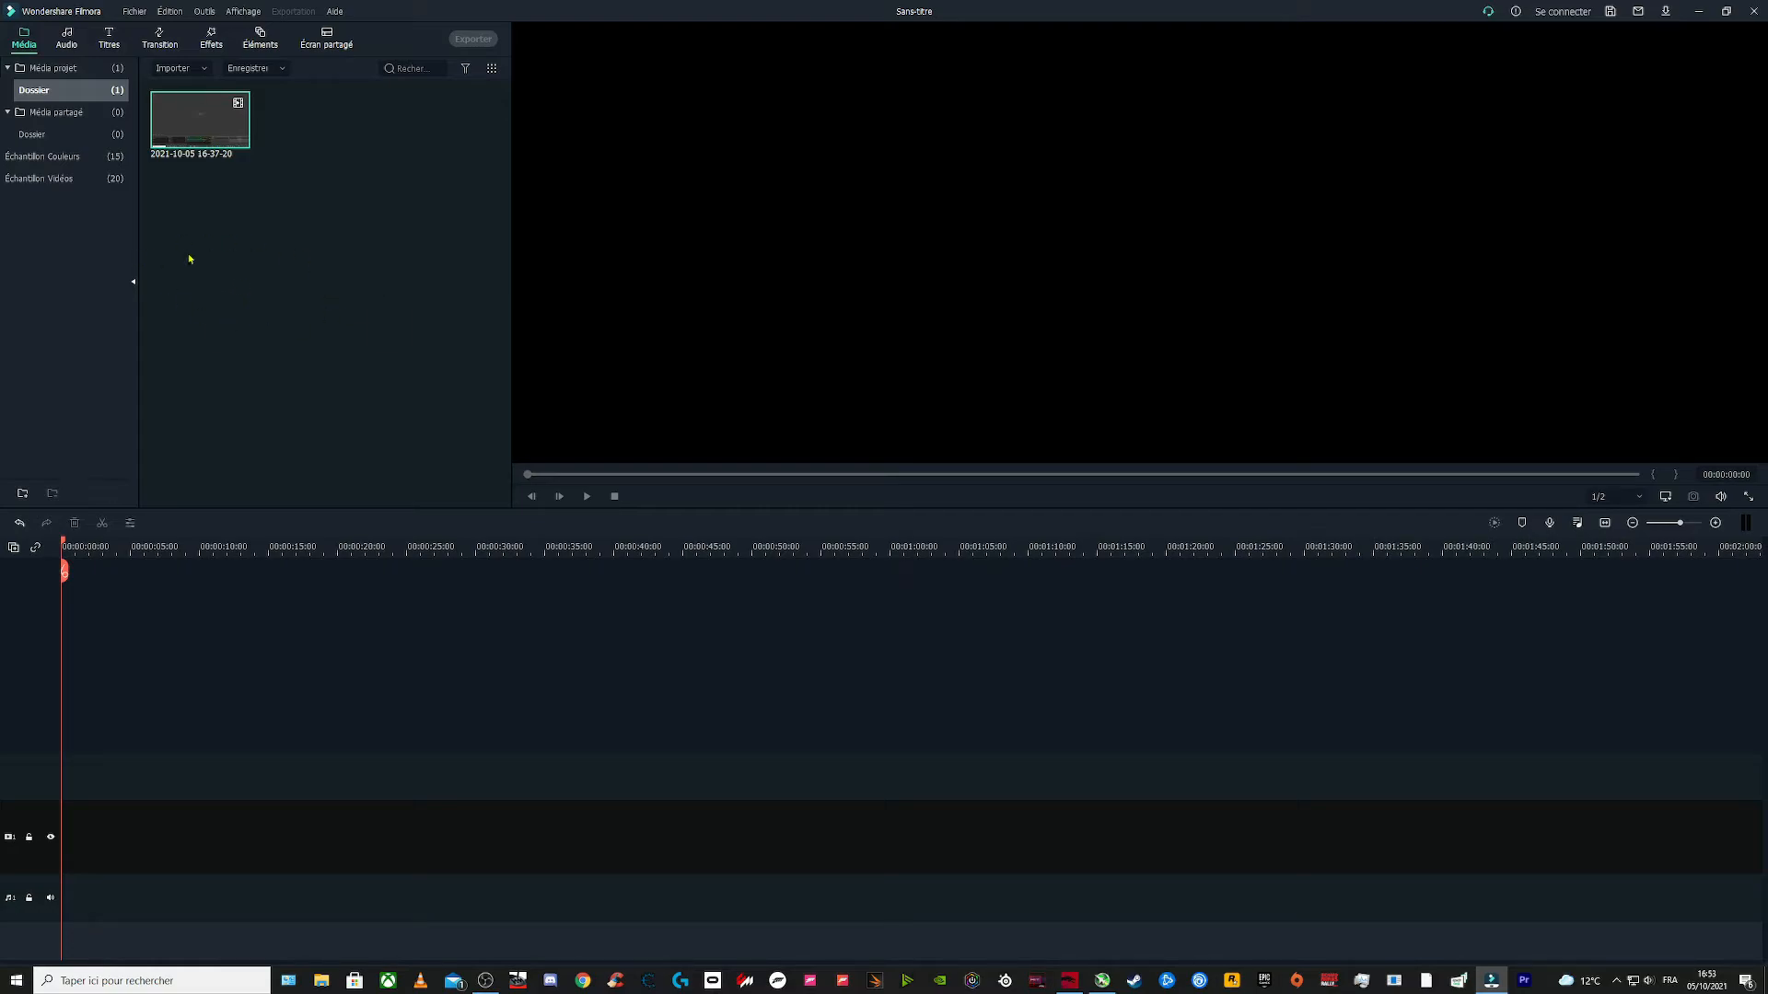
Step: In Filmora, set the imported recording's audio track to the first AAC, 2 Channels, 48000 kbps stream
{"action": "mouse_move", "coordinate": [190, 126]}
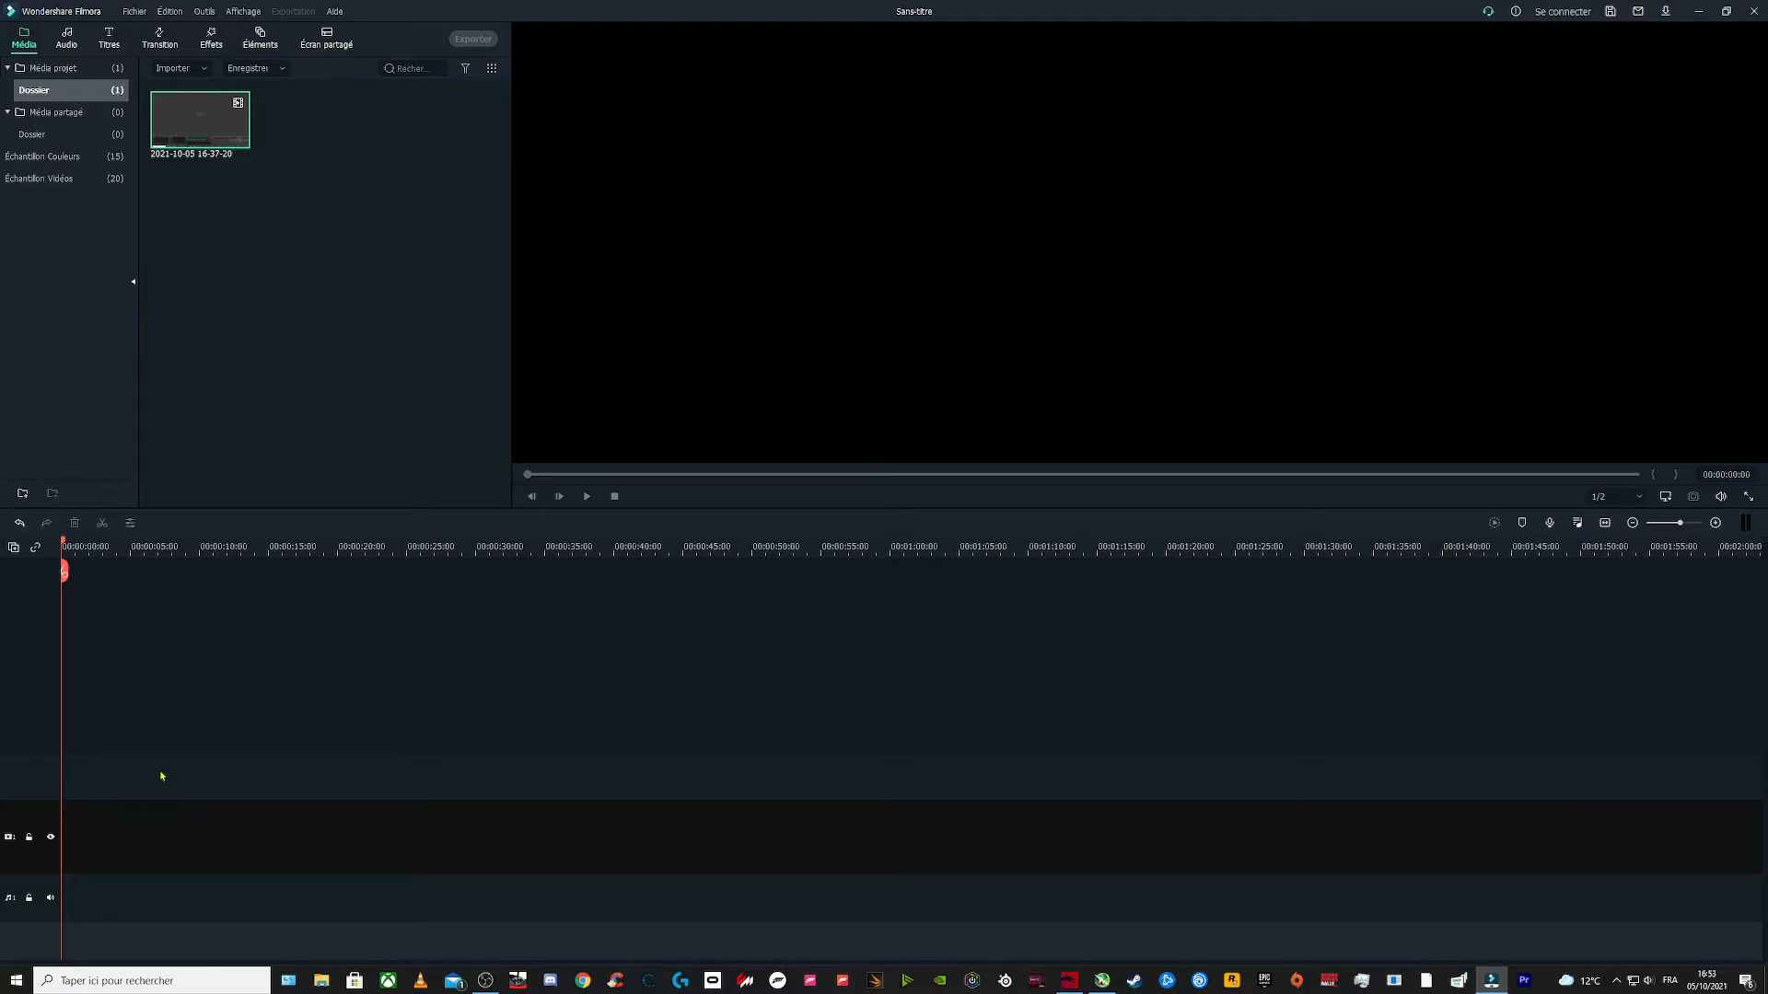
{"action": "right_click", "coordinate": [197, 125]}
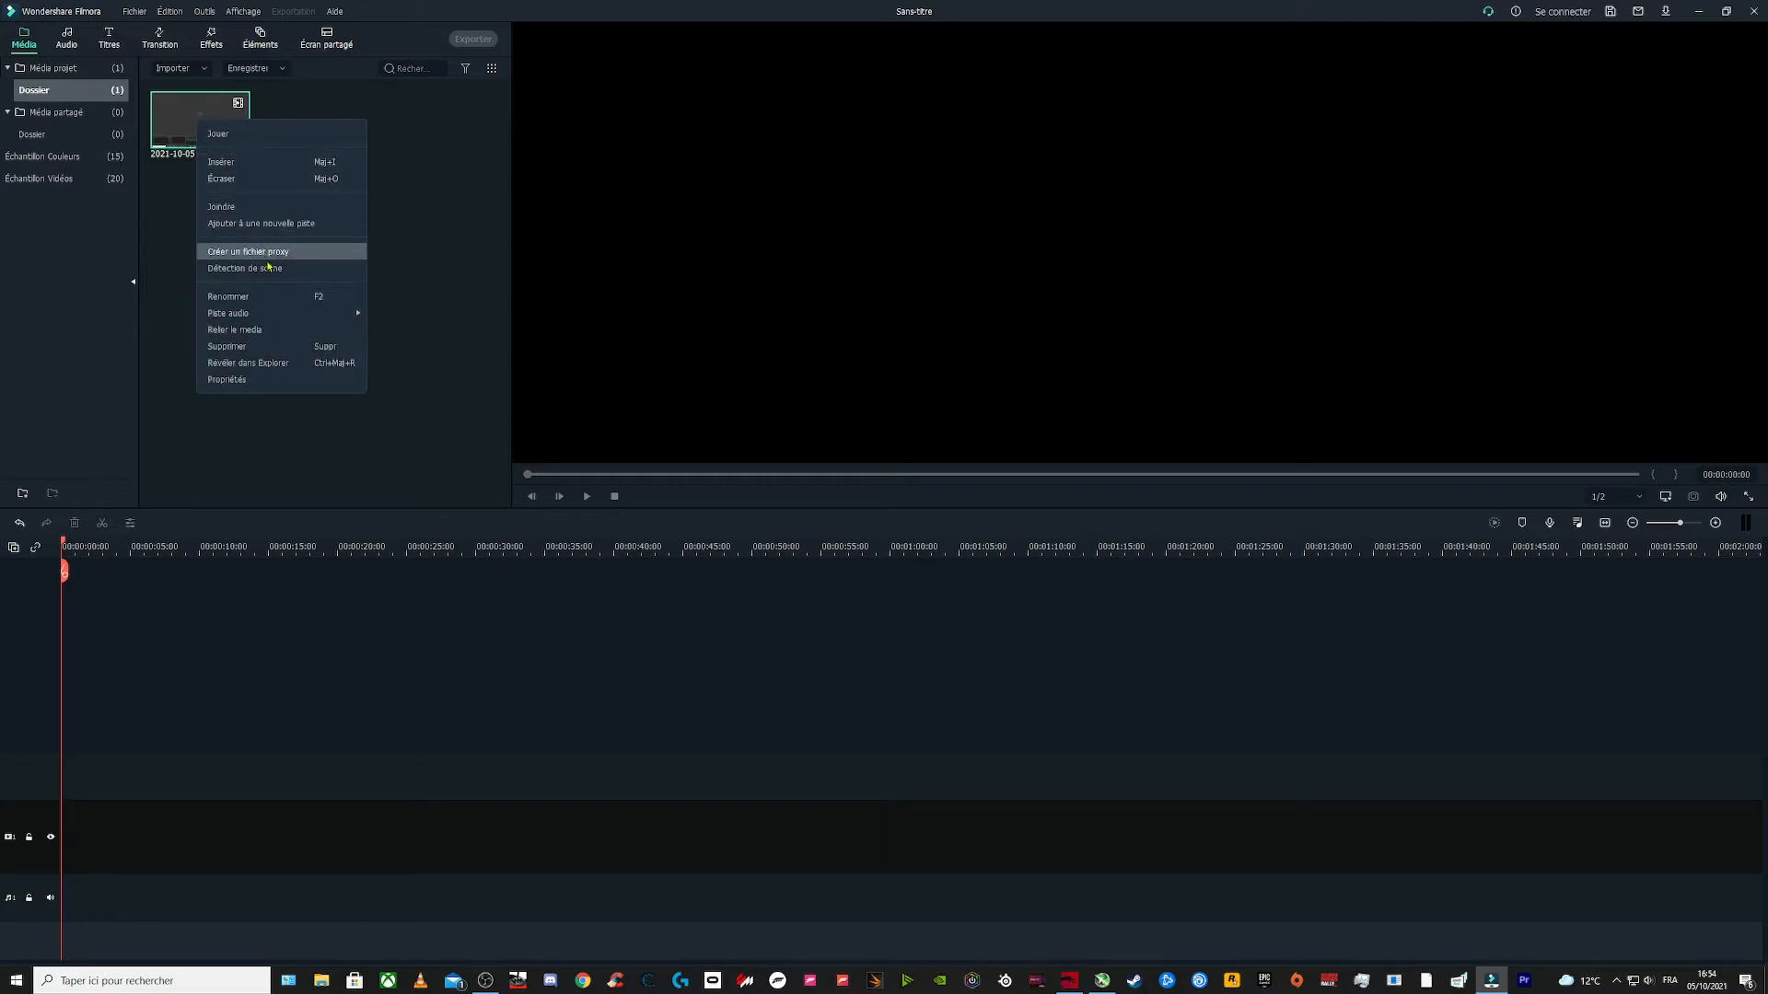
{"action": "mouse_move", "coordinate": [280, 316]}
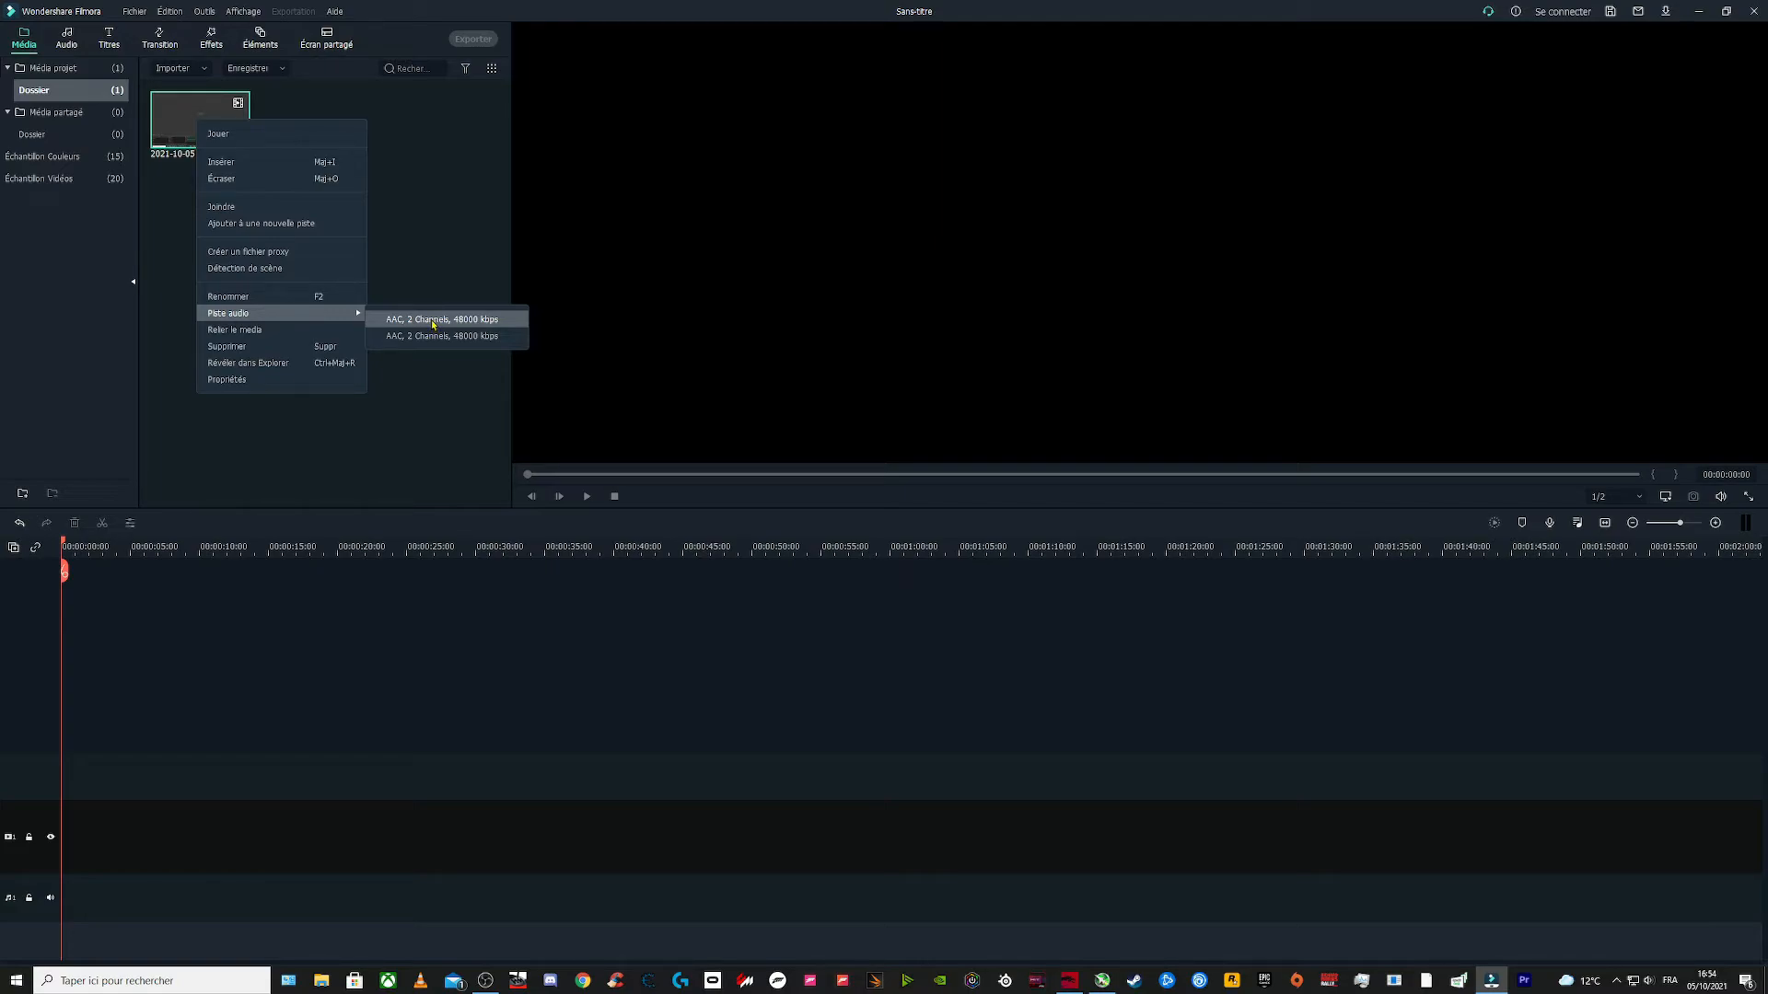
{"action": "left_click", "coordinate": [485, 320]}
Step: Add the recording to the timeline and match the project settings to the media's 1920 x 1080 60fps
{"action": "mouse_move", "coordinate": [195, 118]}
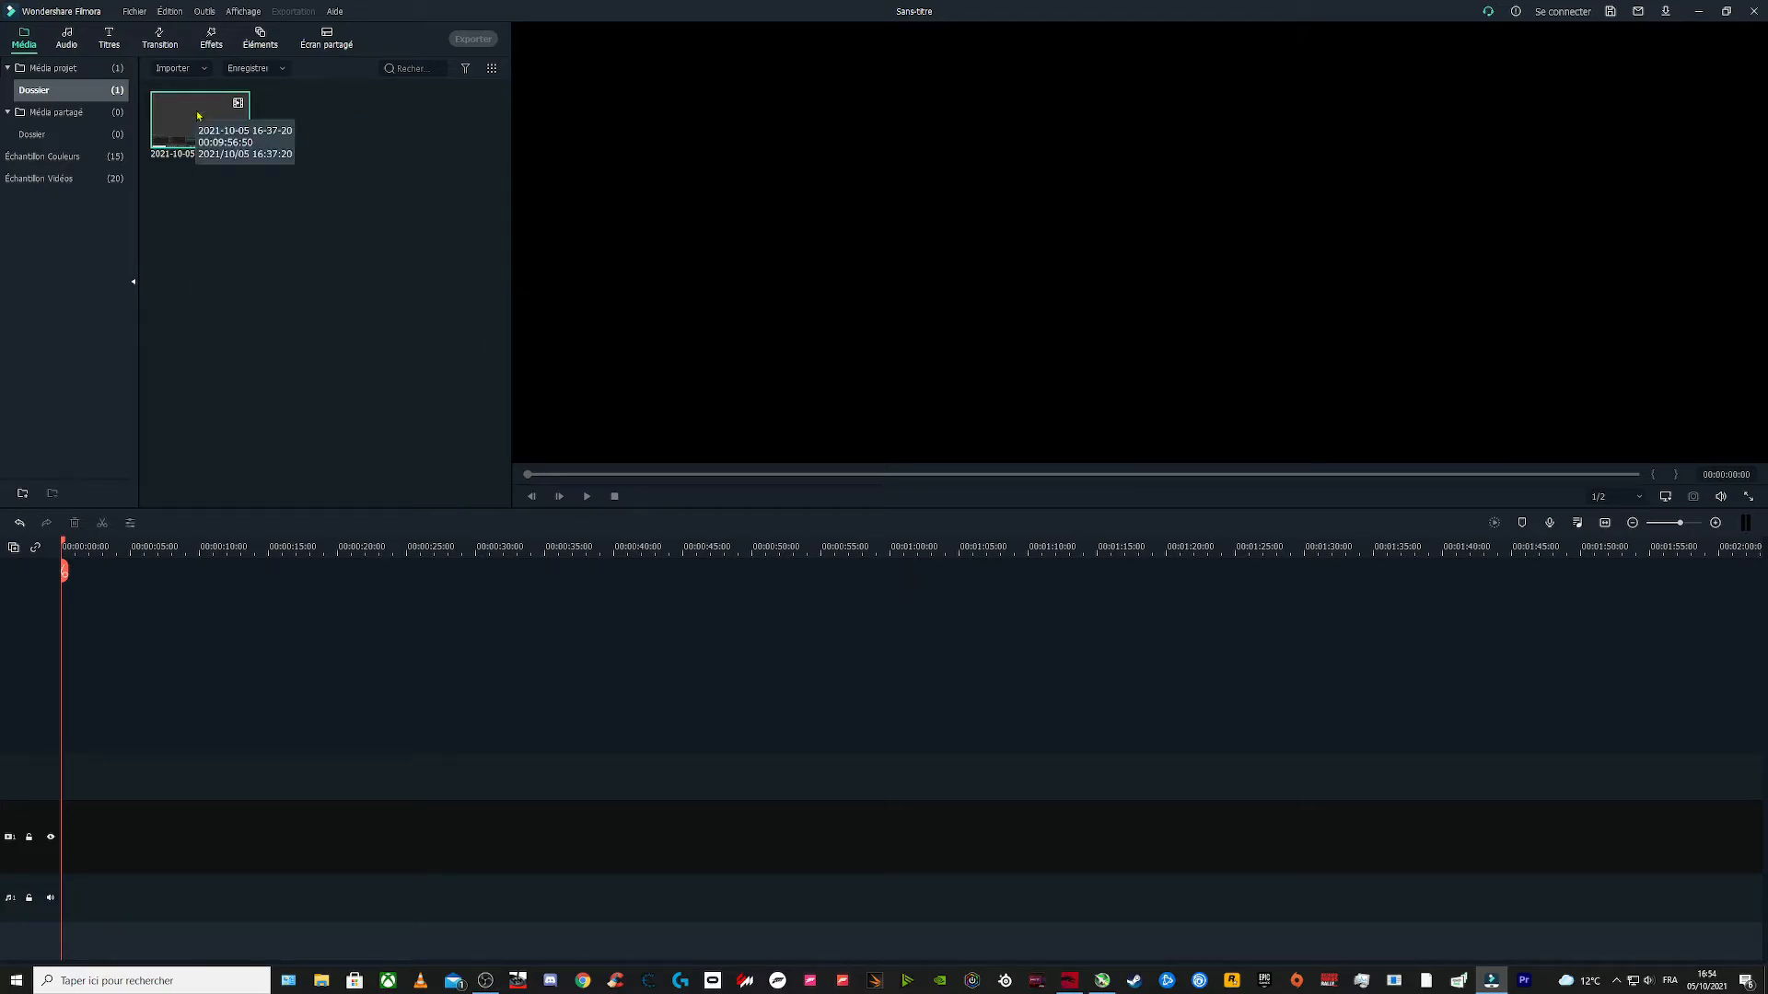
{"action": "left_click_drag", "start_coordinate": [198, 116], "coordinate": [66, 776]}
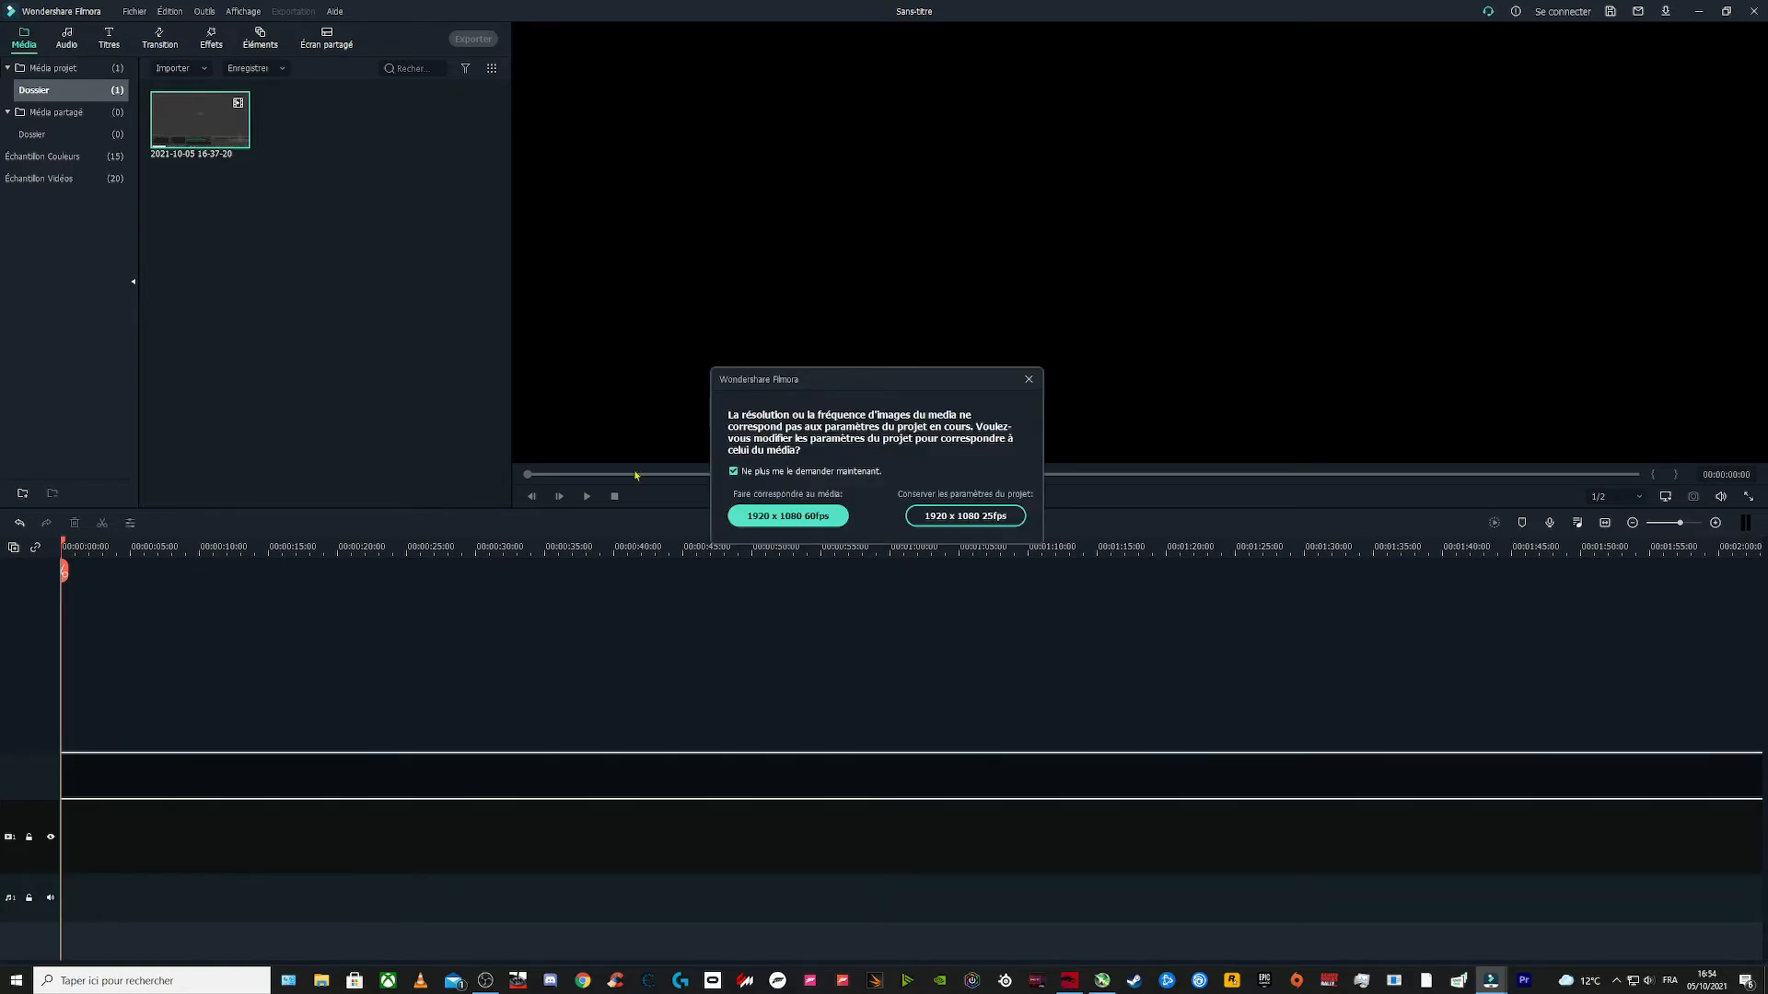
{"action": "left_click", "coordinate": [779, 517]}
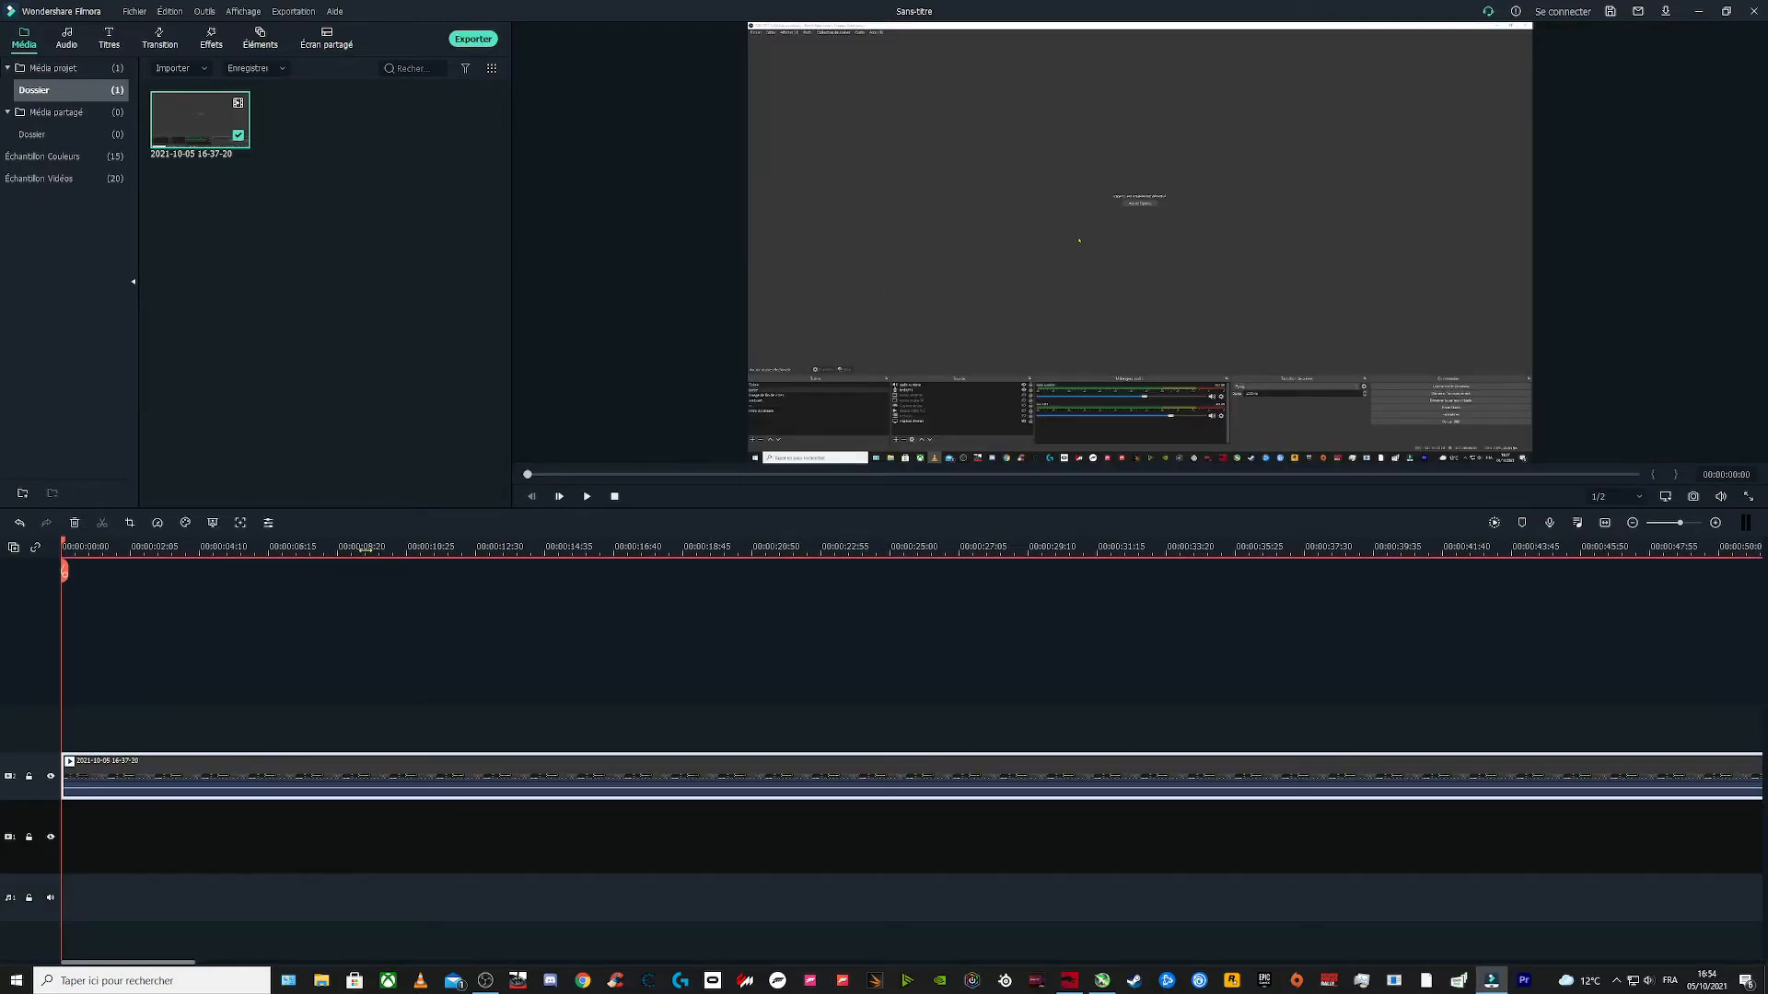
Step: Play and stop the timeline preview to listen to the first clip
{"action": "left_click", "coordinate": [587, 496]}
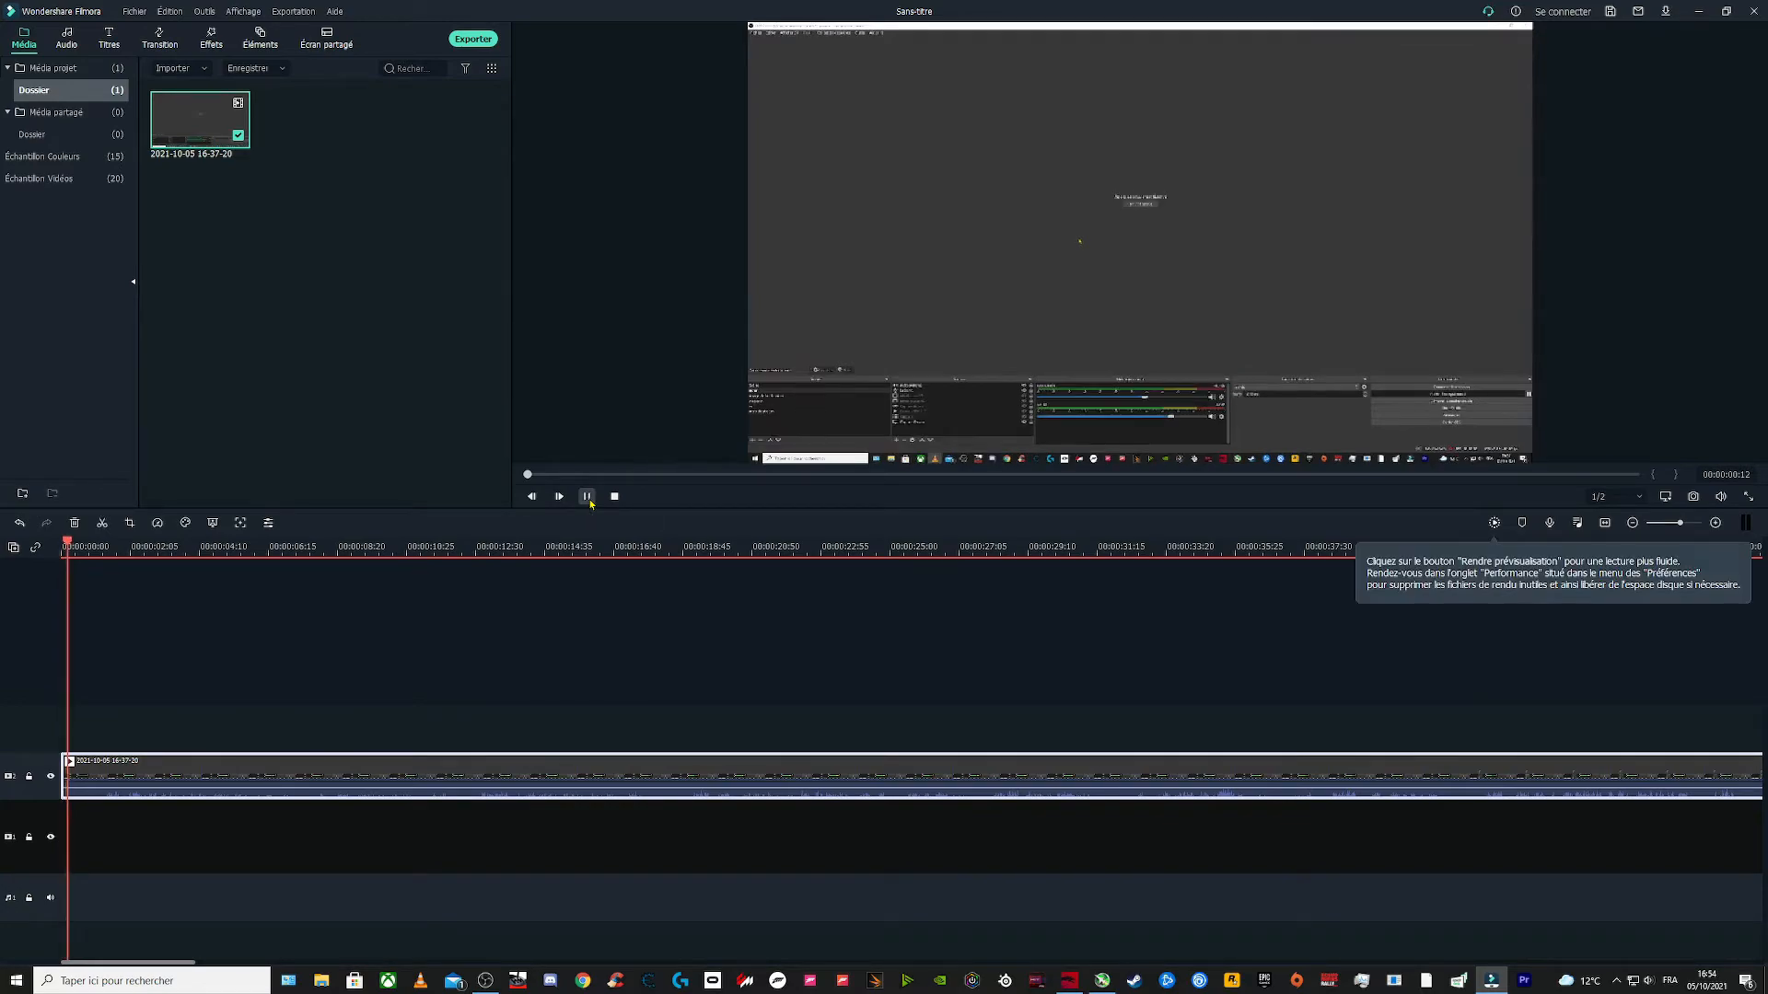
{"action": "left_click", "coordinate": [589, 500]}
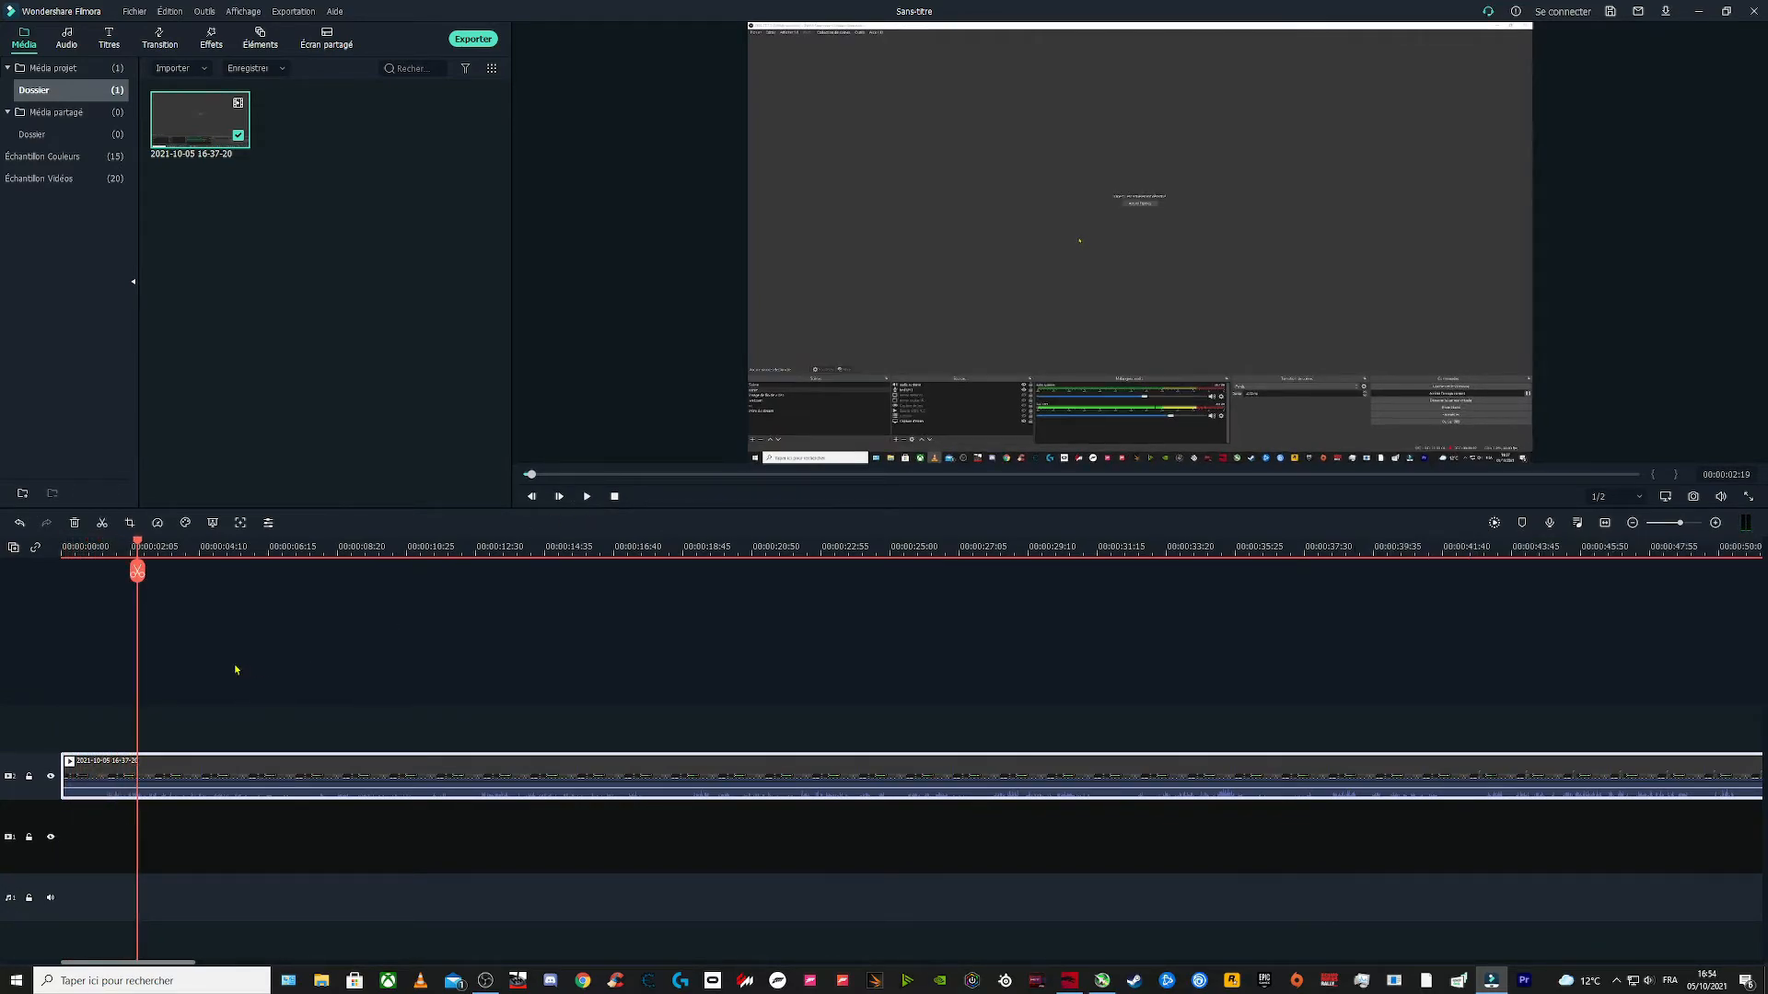
{"action": "left_click", "coordinate": [615, 498]}
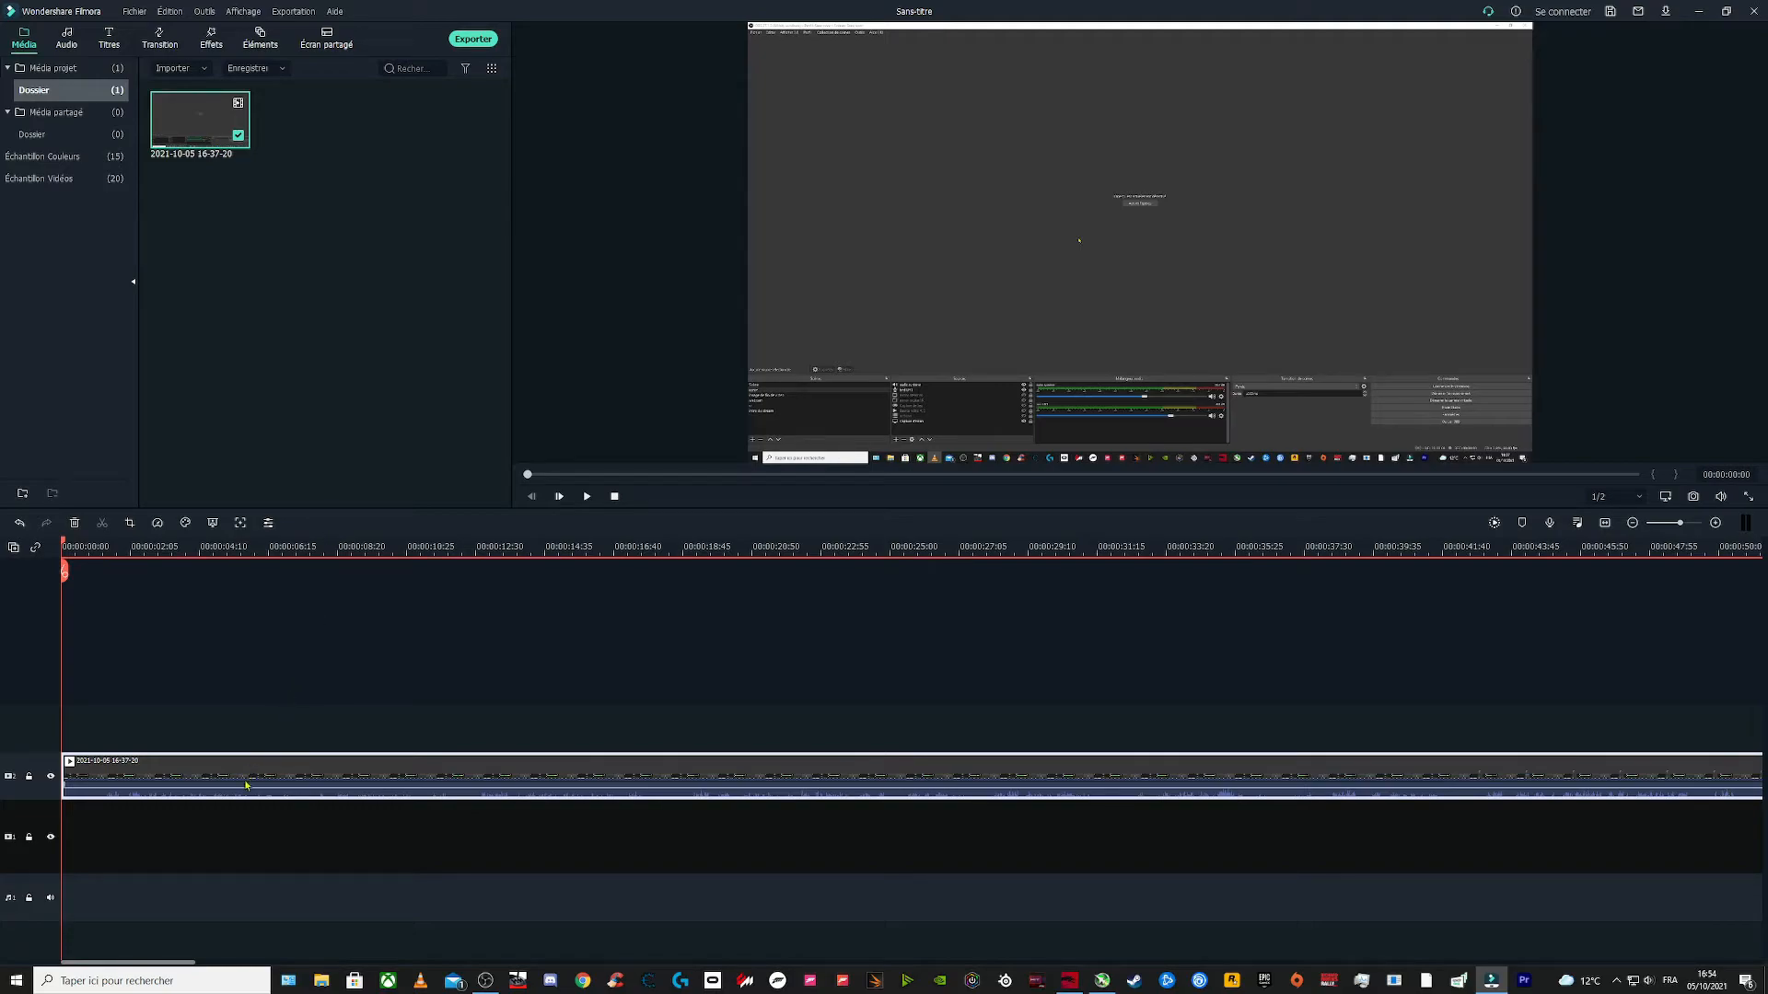
Step: Set the recording's audio track to the second AAC stream and add it onto a second timeline track
{"action": "right_click", "coordinate": [200, 121]}
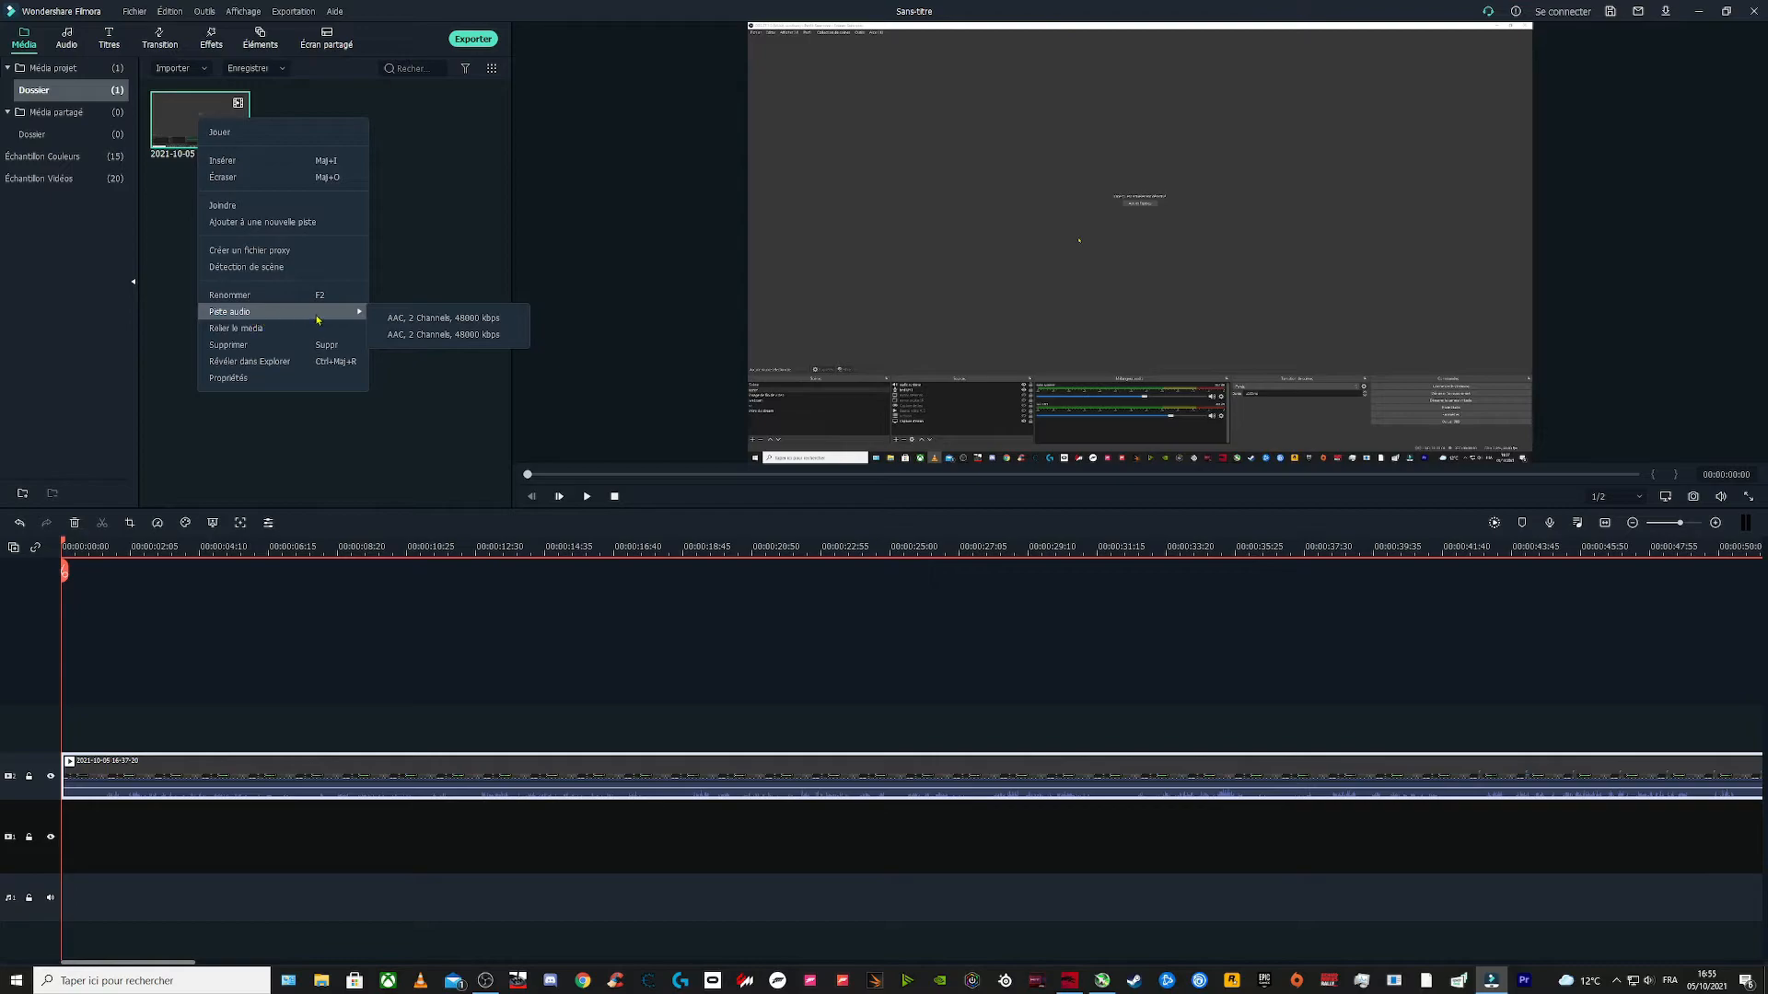
{"action": "left_click", "coordinate": [430, 335]}
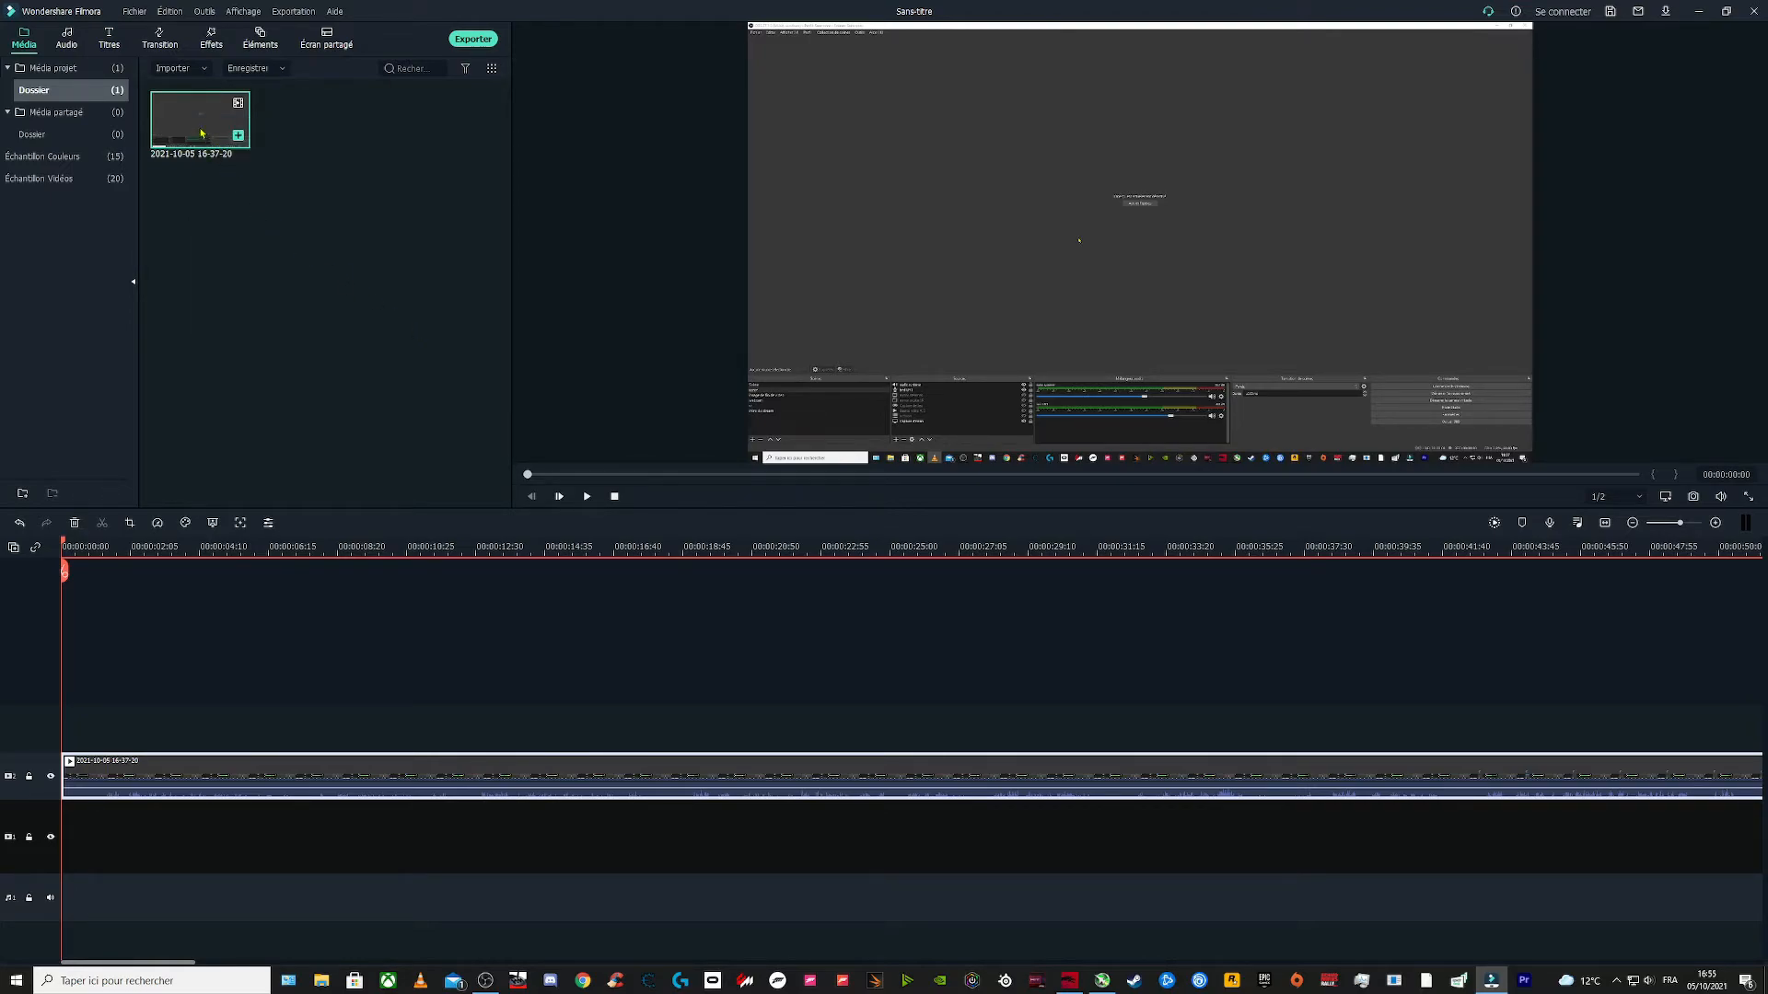
{"action": "left_click_drag", "start_coordinate": [202, 126], "coordinate": [66, 847]}
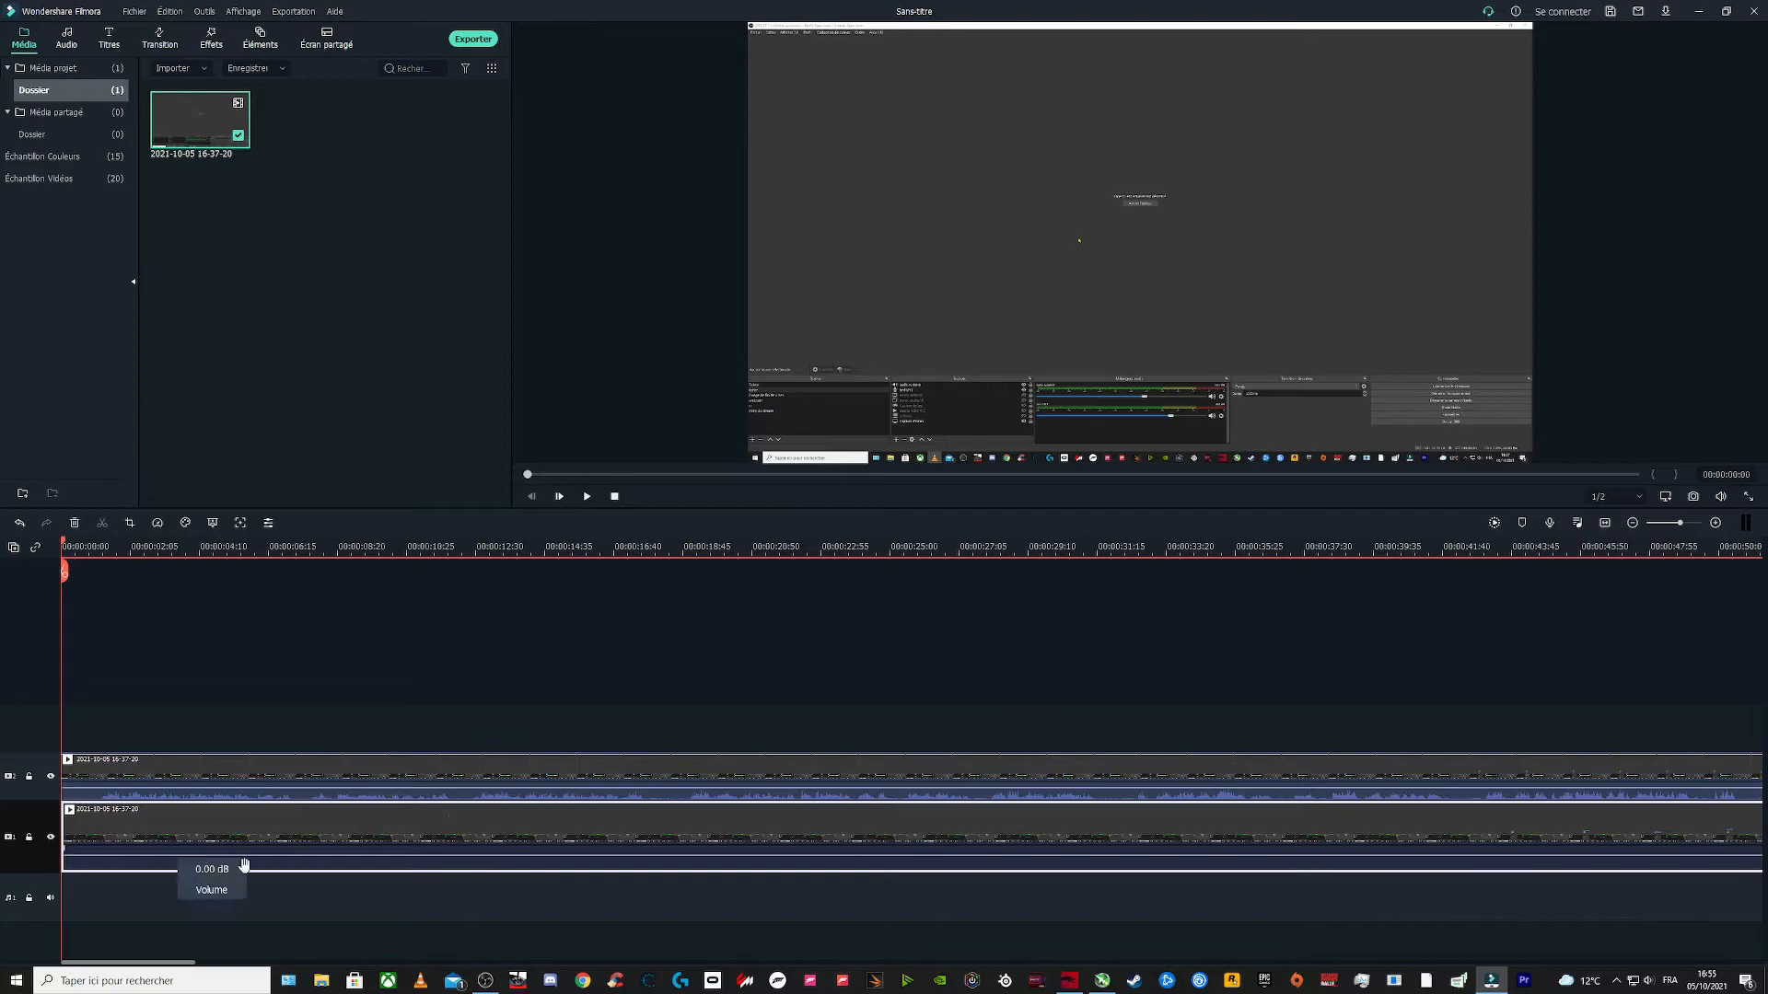
{"action": "mouse_move", "coordinate": [322, 856]}
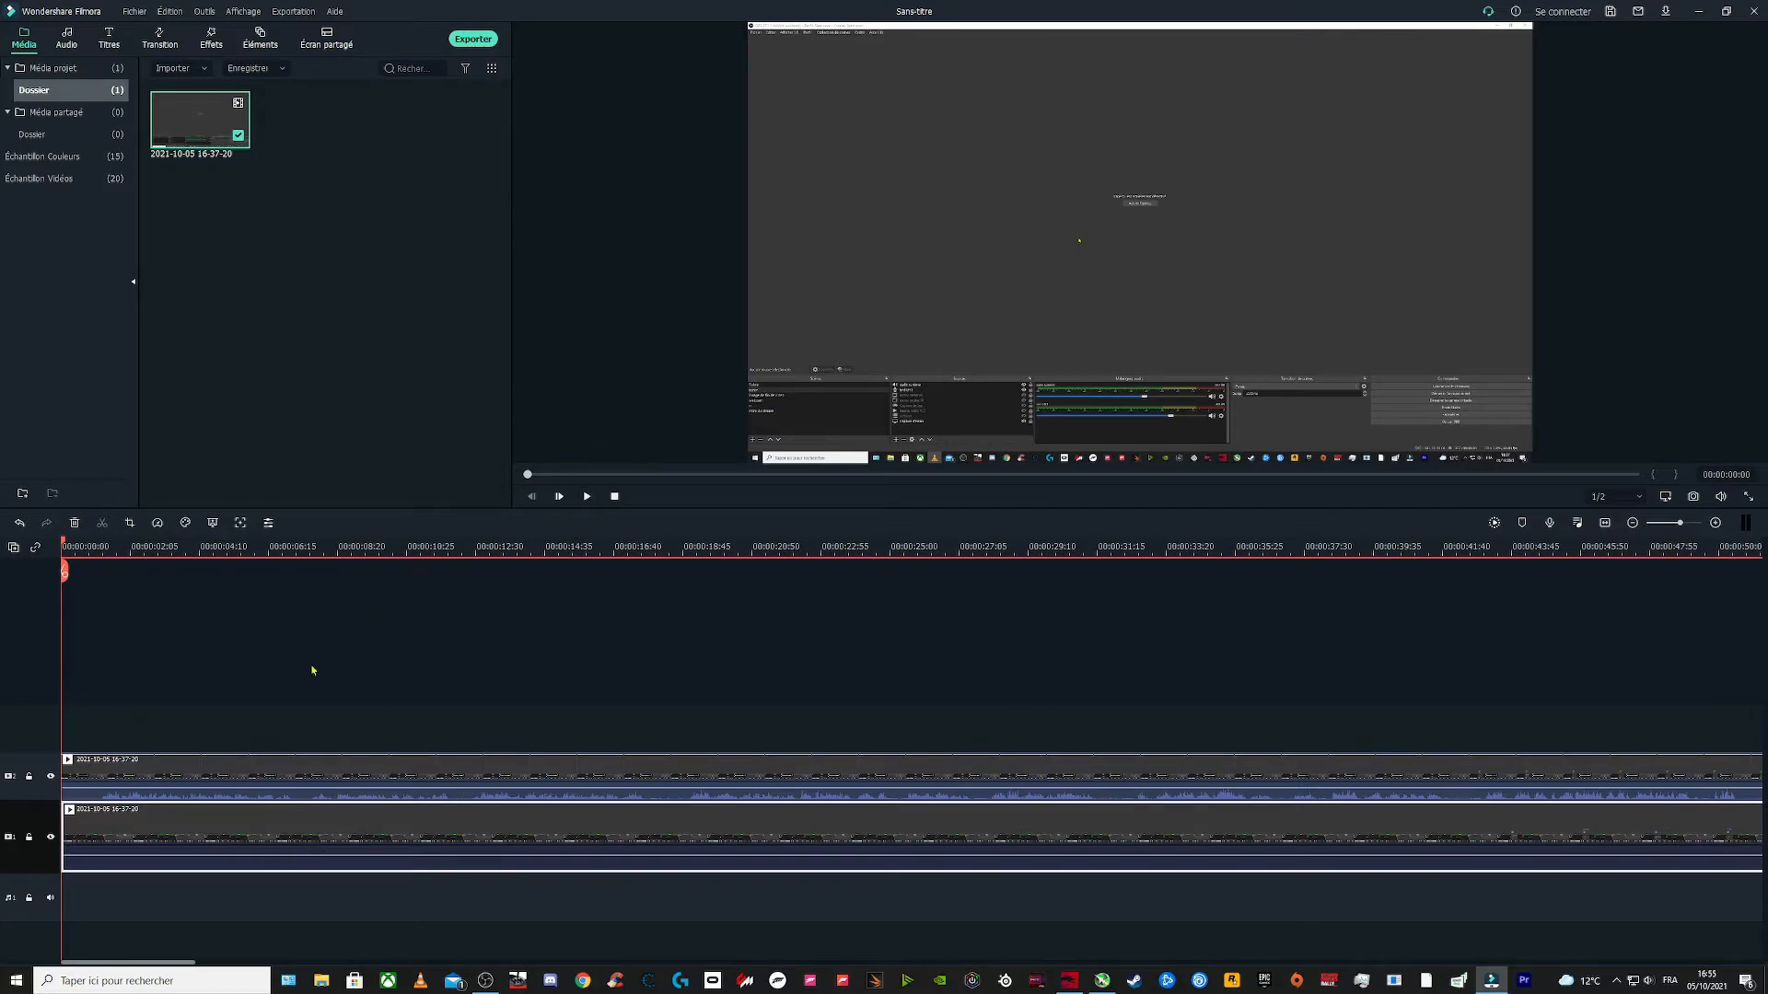
Step: Mute the first timeline track, toggling its lock on and off
{"action": "left_click", "coordinate": [51, 778]}
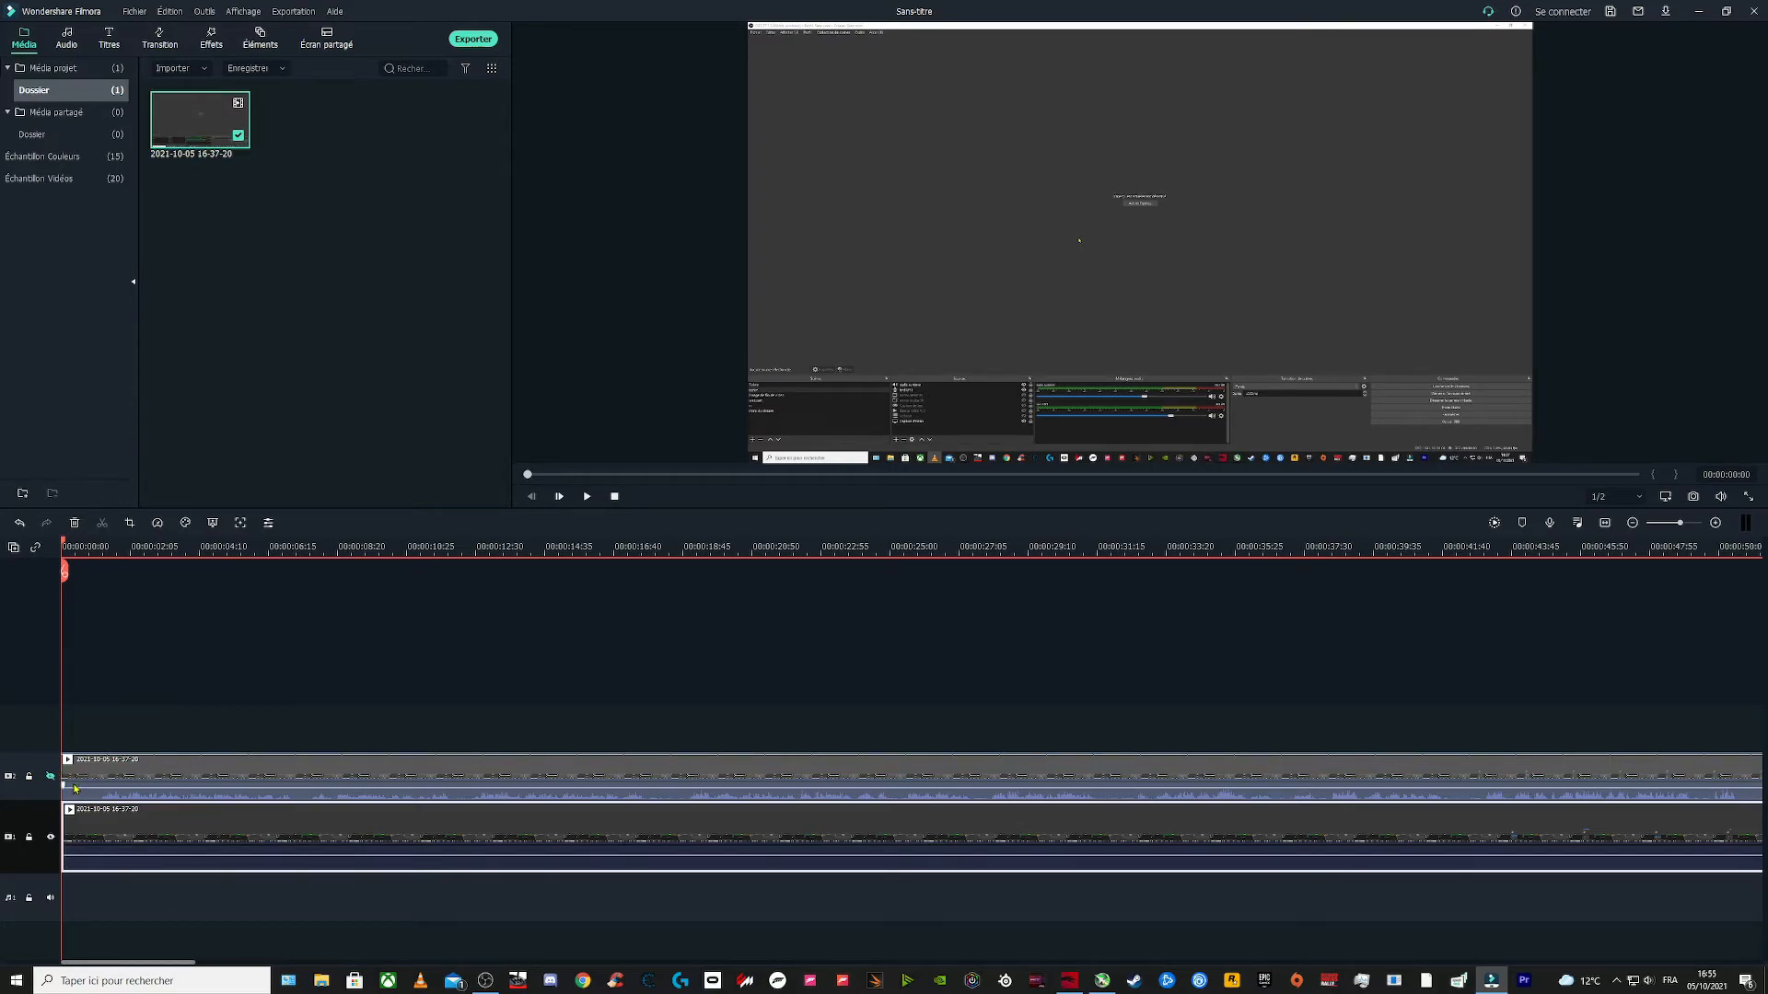
{"action": "left_click", "coordinate": [29, 778]}
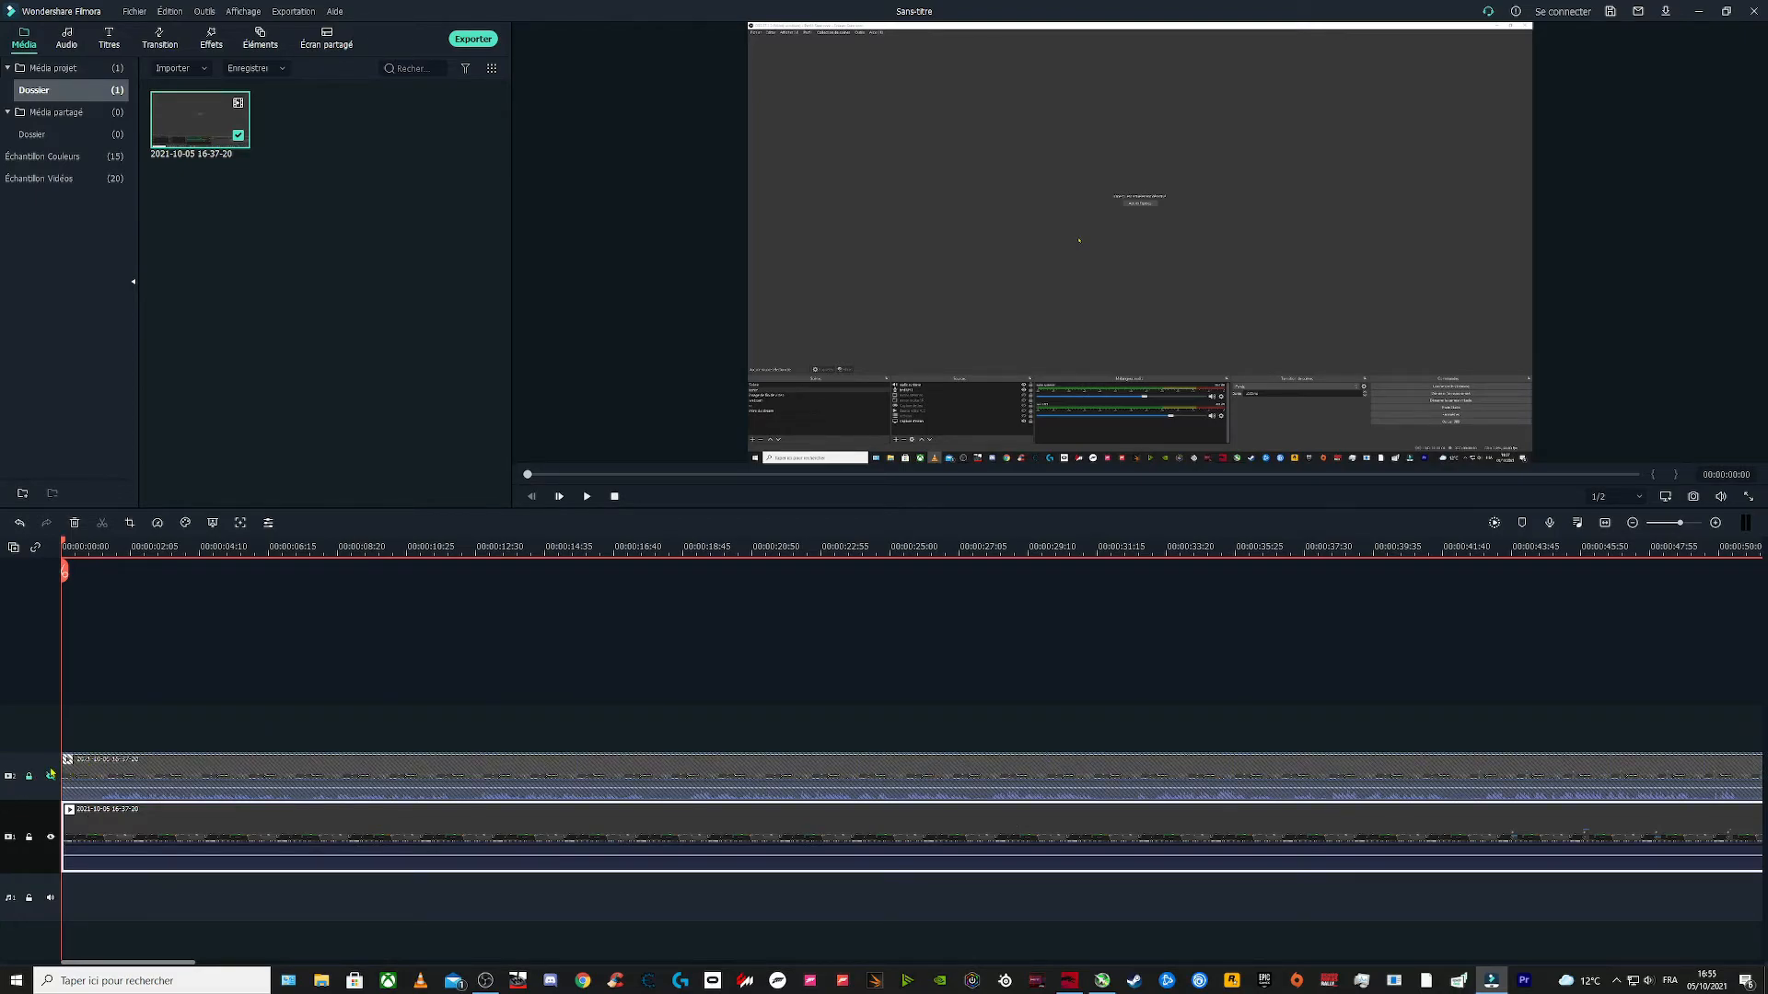
{"action": "left_click", "coordinate": [29, 779]}
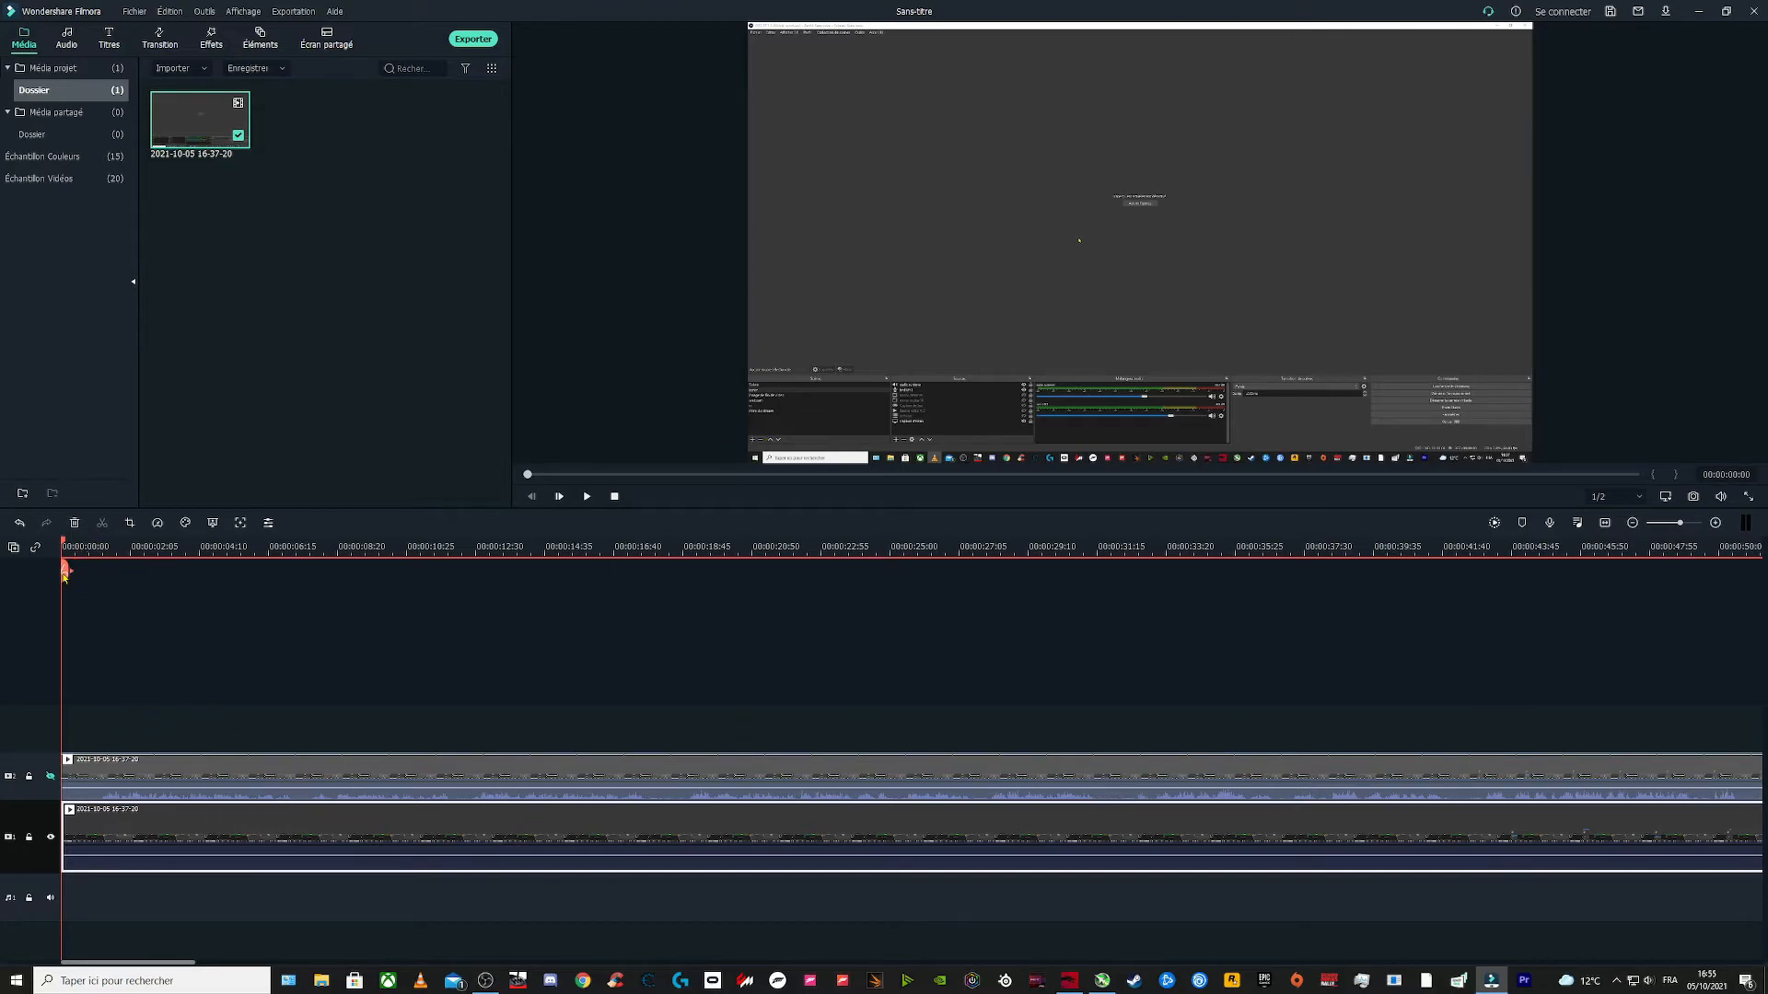
Step: Scrub the playhead near the end of the clips and play the preview to hear the second track
{"action": "left_click_drag", "start_coordinate": [64, 573], "coordinate": [1493, 632]}
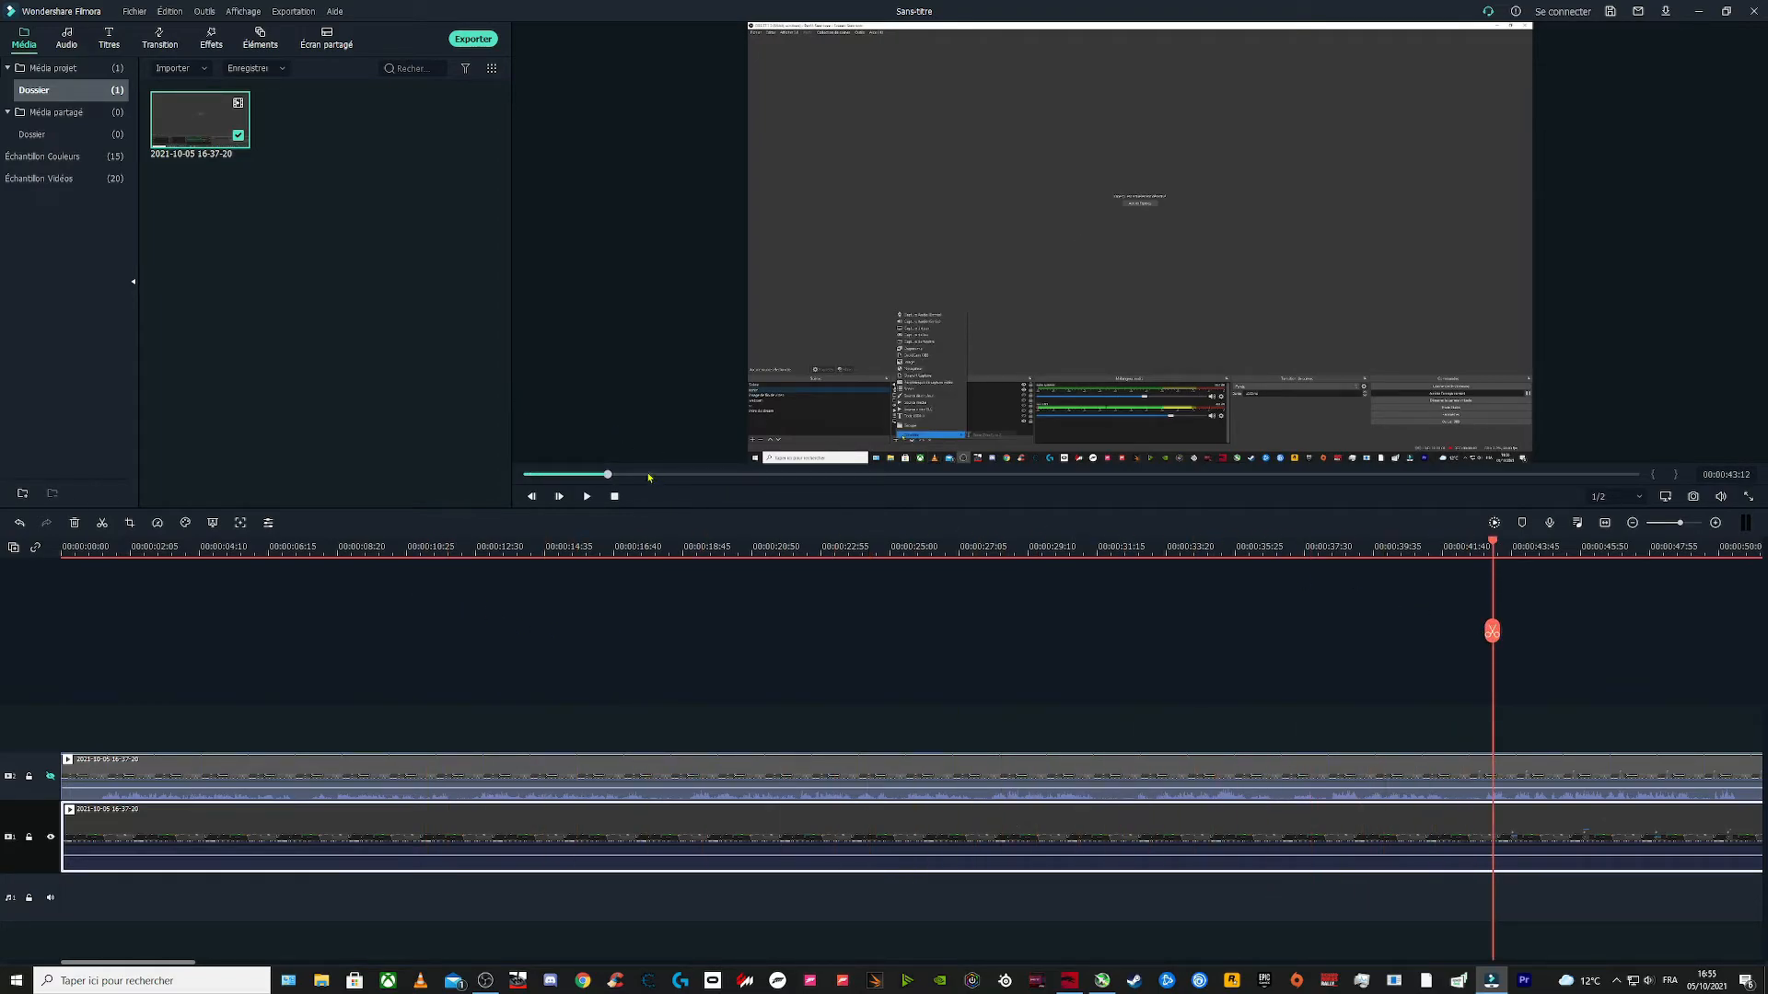
{"action": "left_click_drag", "start_coordinate": [668, 480], "coordinate": [1566, 480]}
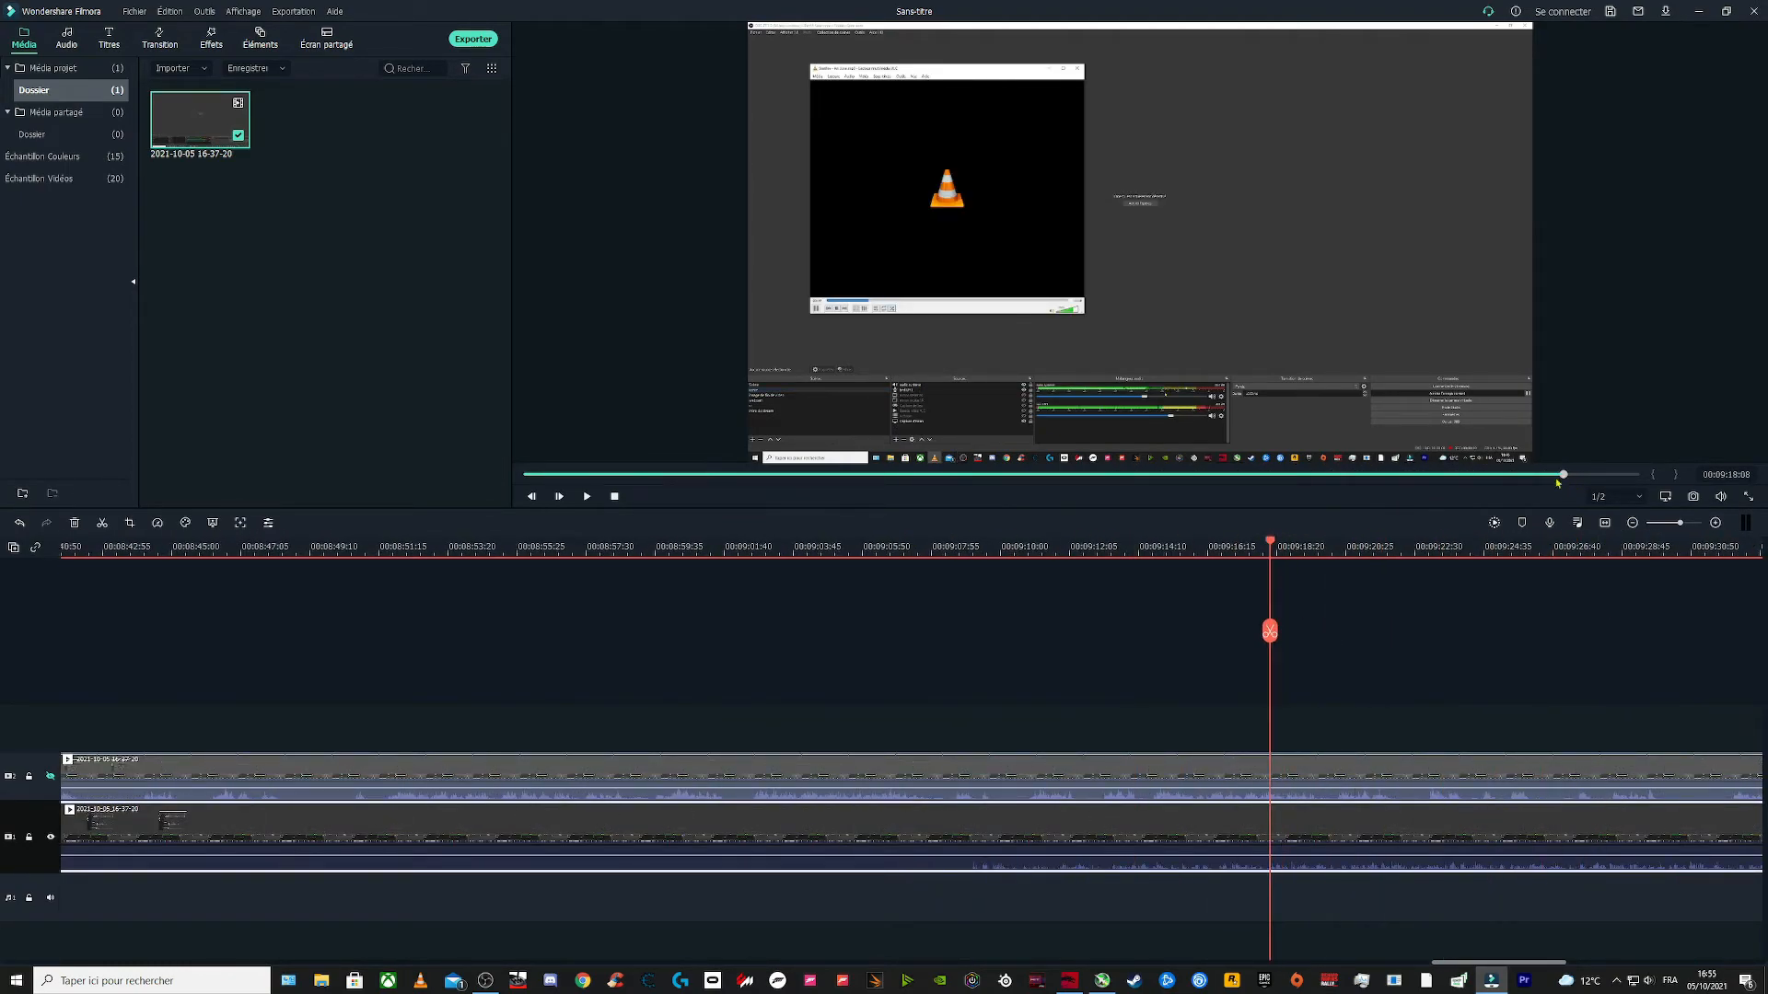
{"action": "left_click", "coordinate": [587, 496]}
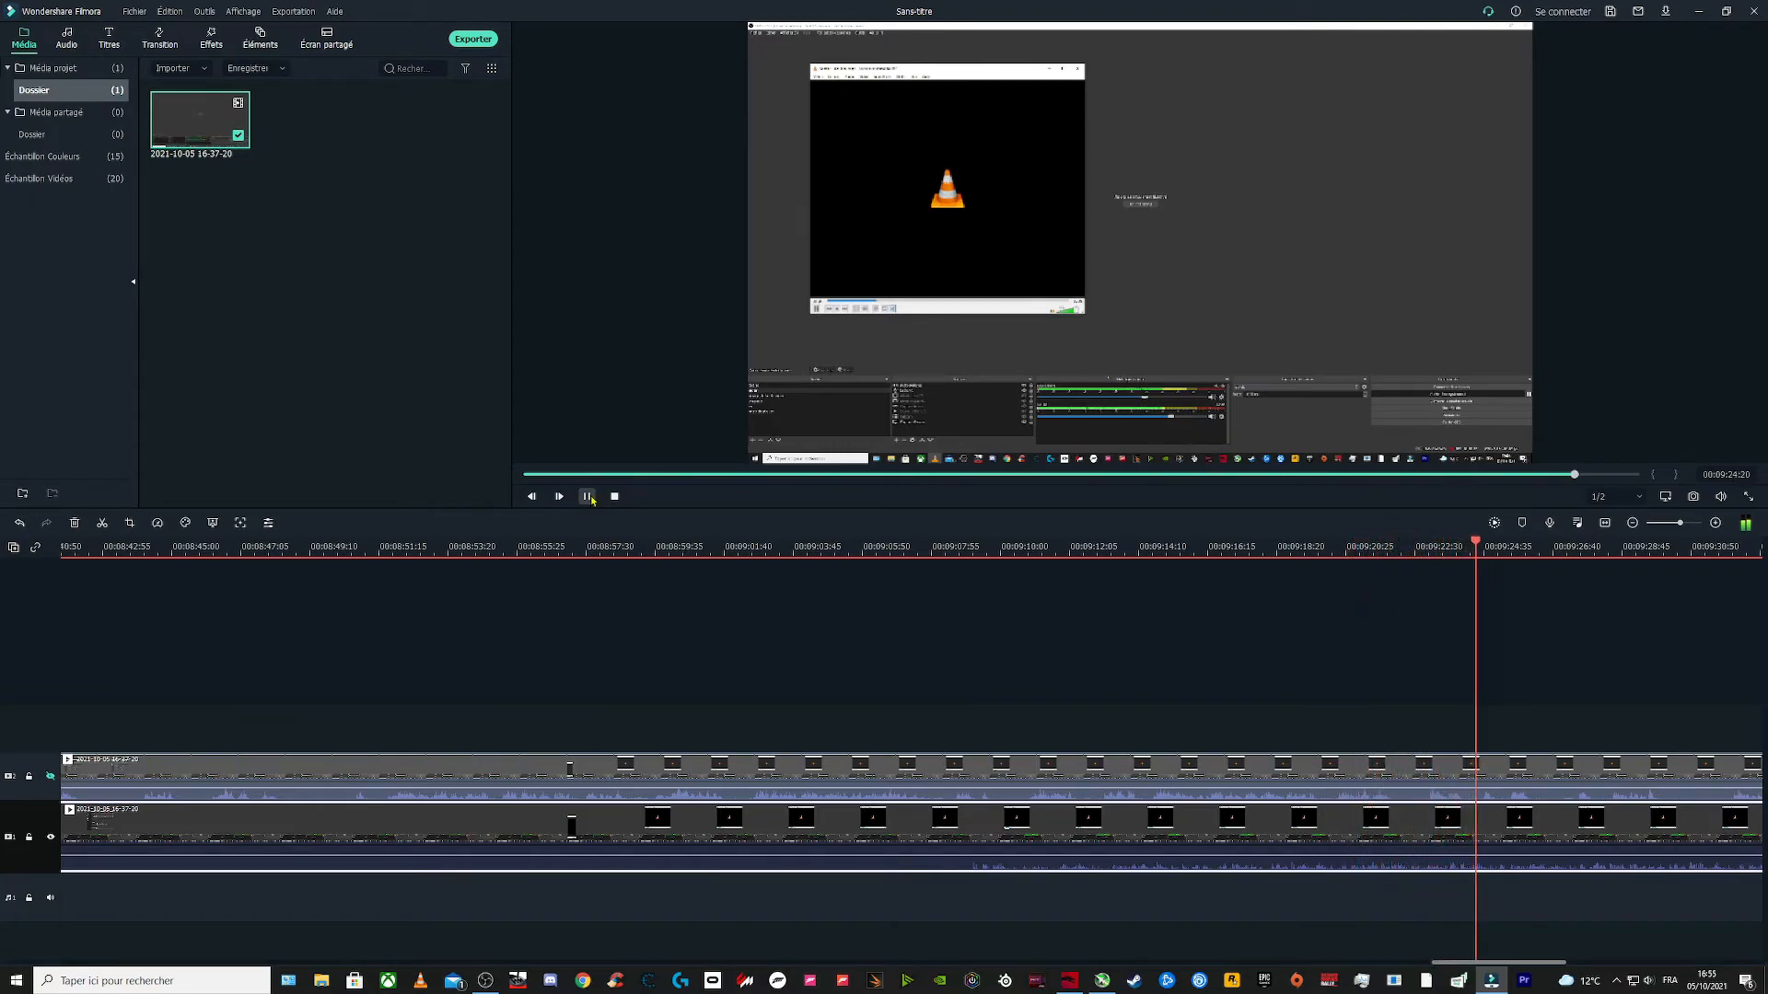
{"action": "left_click", "coordinate": [588, 496]}
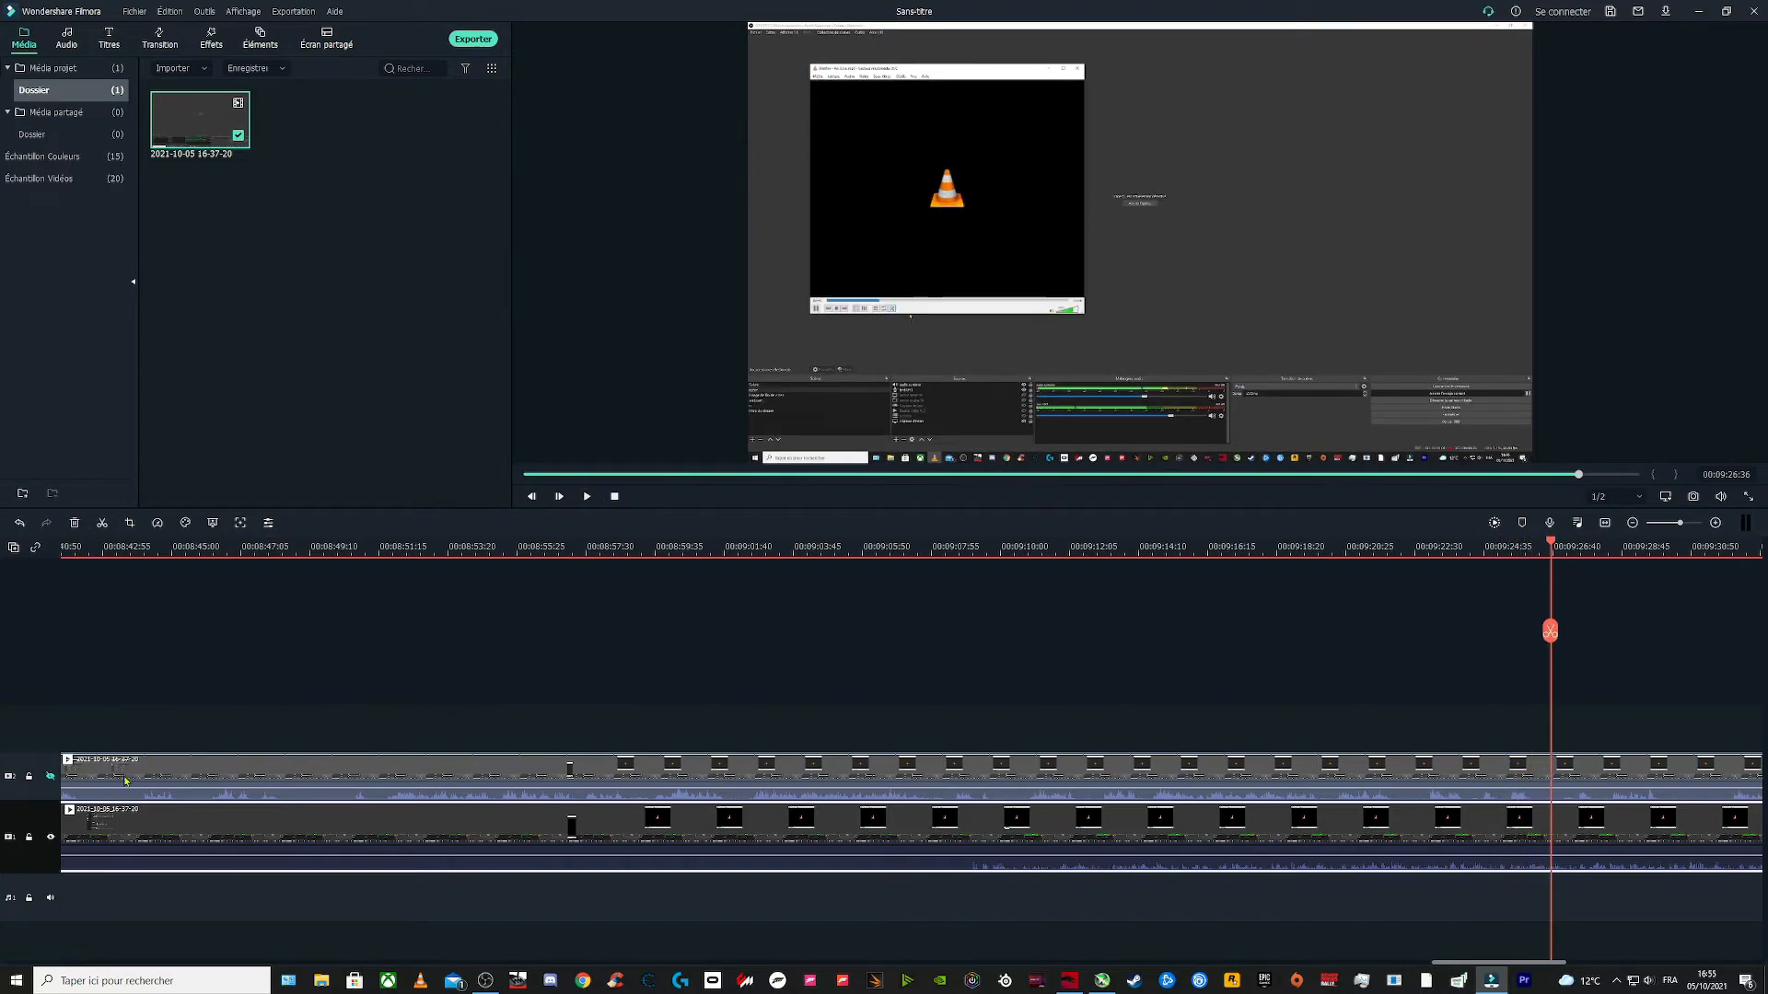
Step: Unmute the first timeline track and play the preview briefly to hear it
{"action": "left_click", "coordinate": [51, 776]}
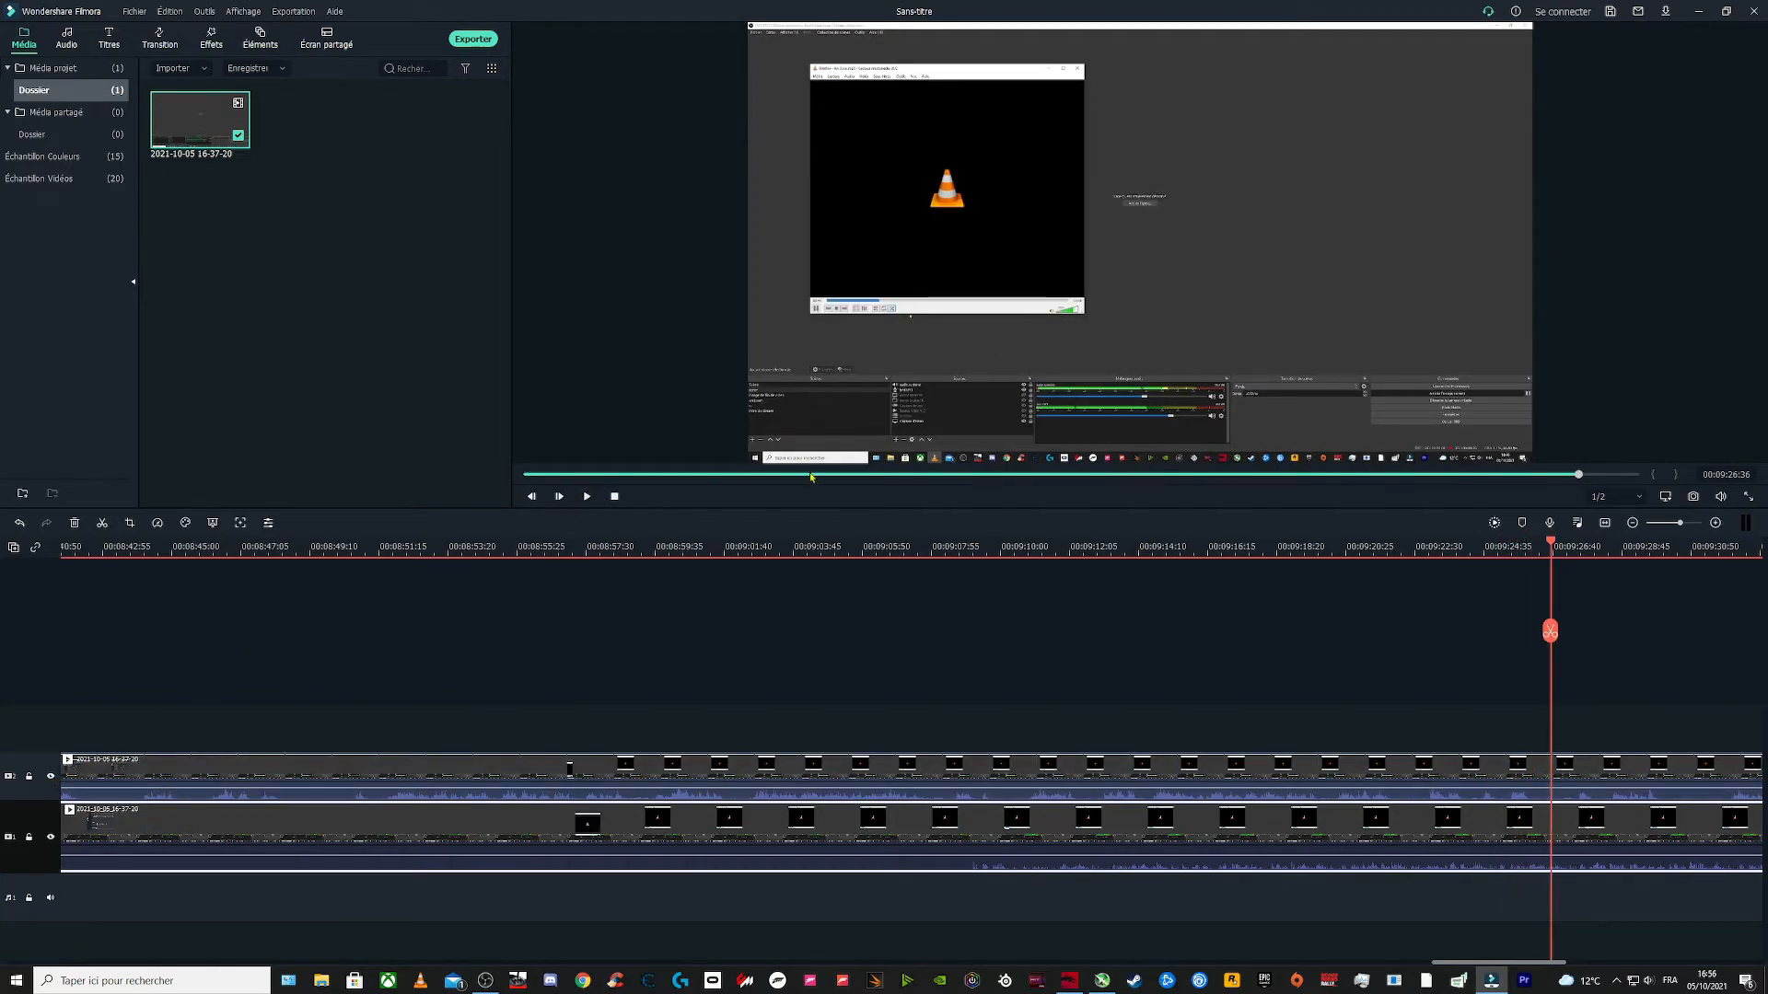
{"action": "left_click", "coordinate": [586, 497]}
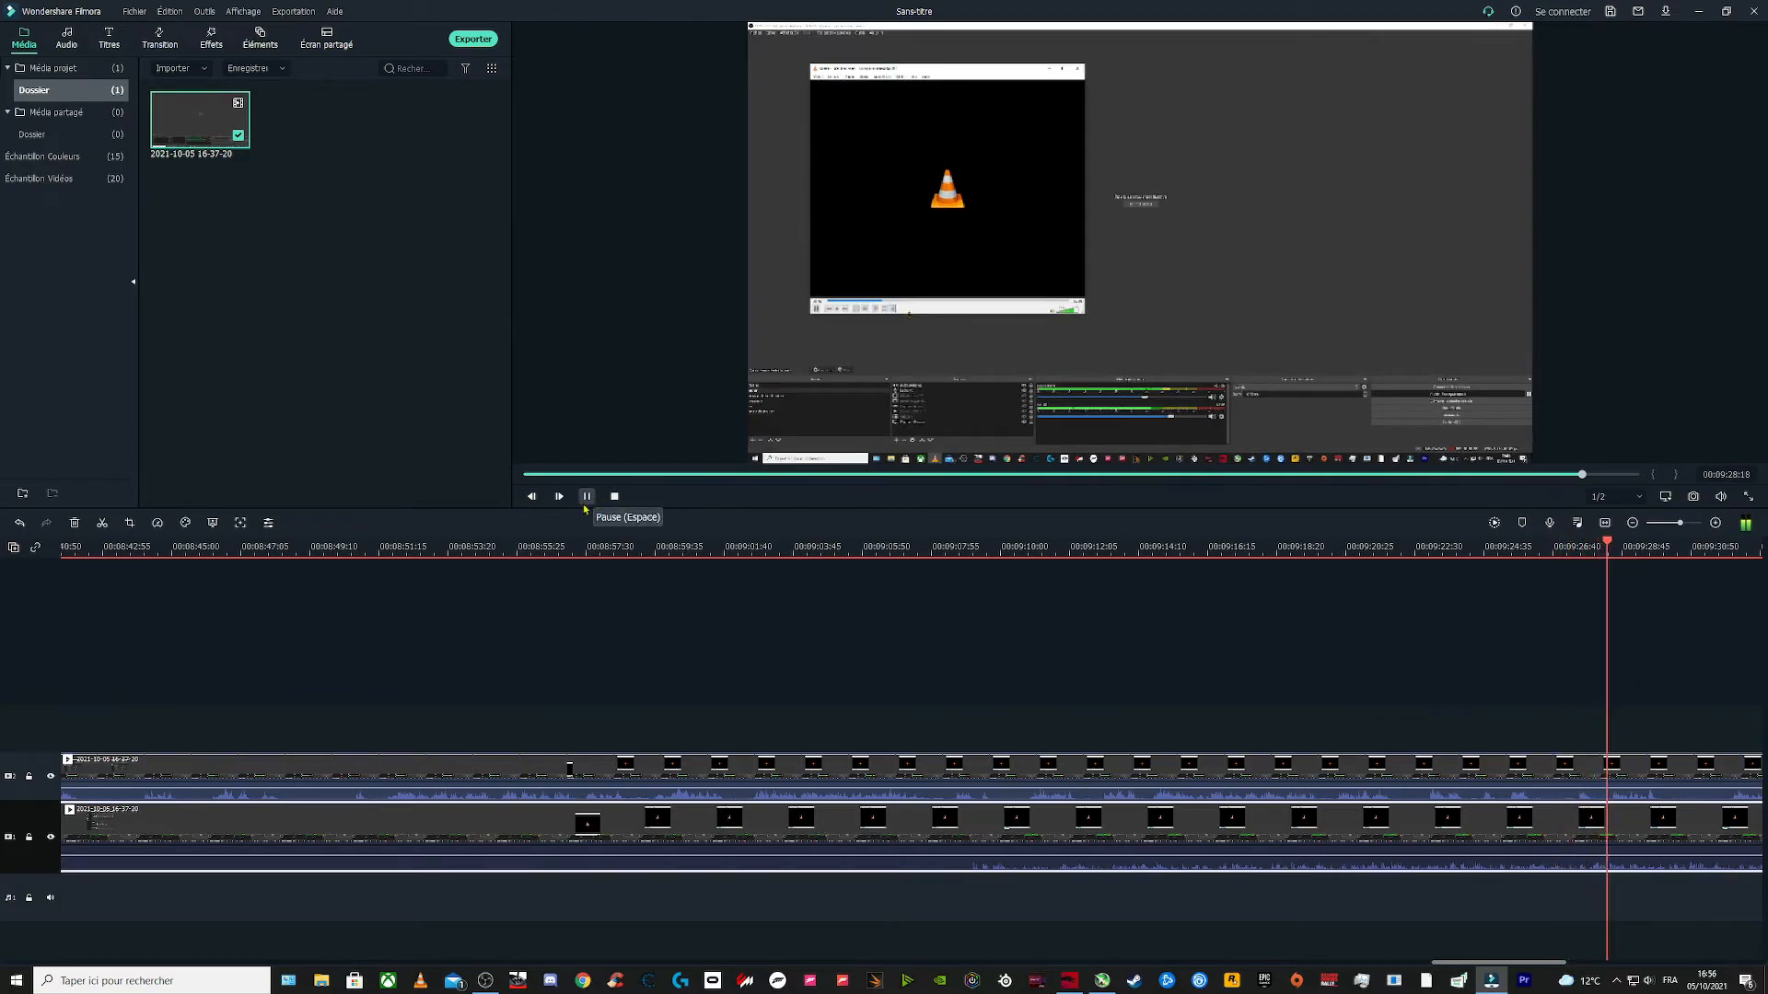
{"action": "left_click", "coordinate": [588, 499]}
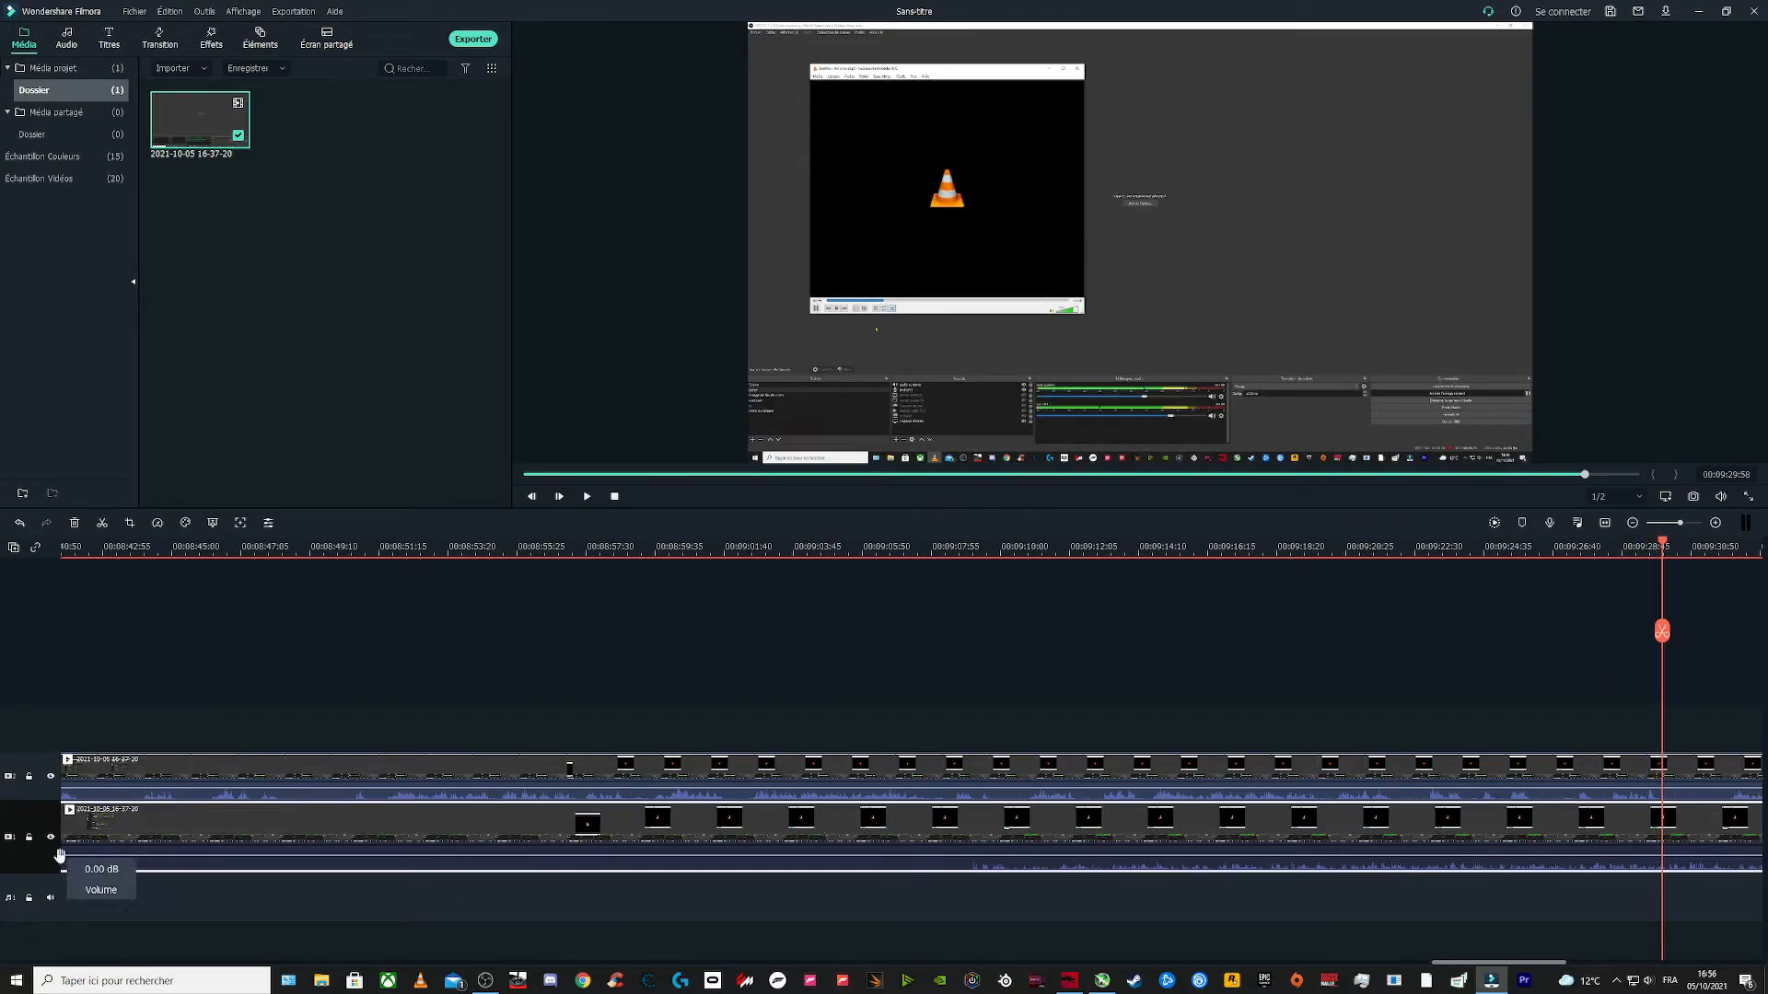
Step: Listen to the preview with the second timeline track muted, and restore that track's sound
{"action": "left_click", "coordinate": [51, 838]}
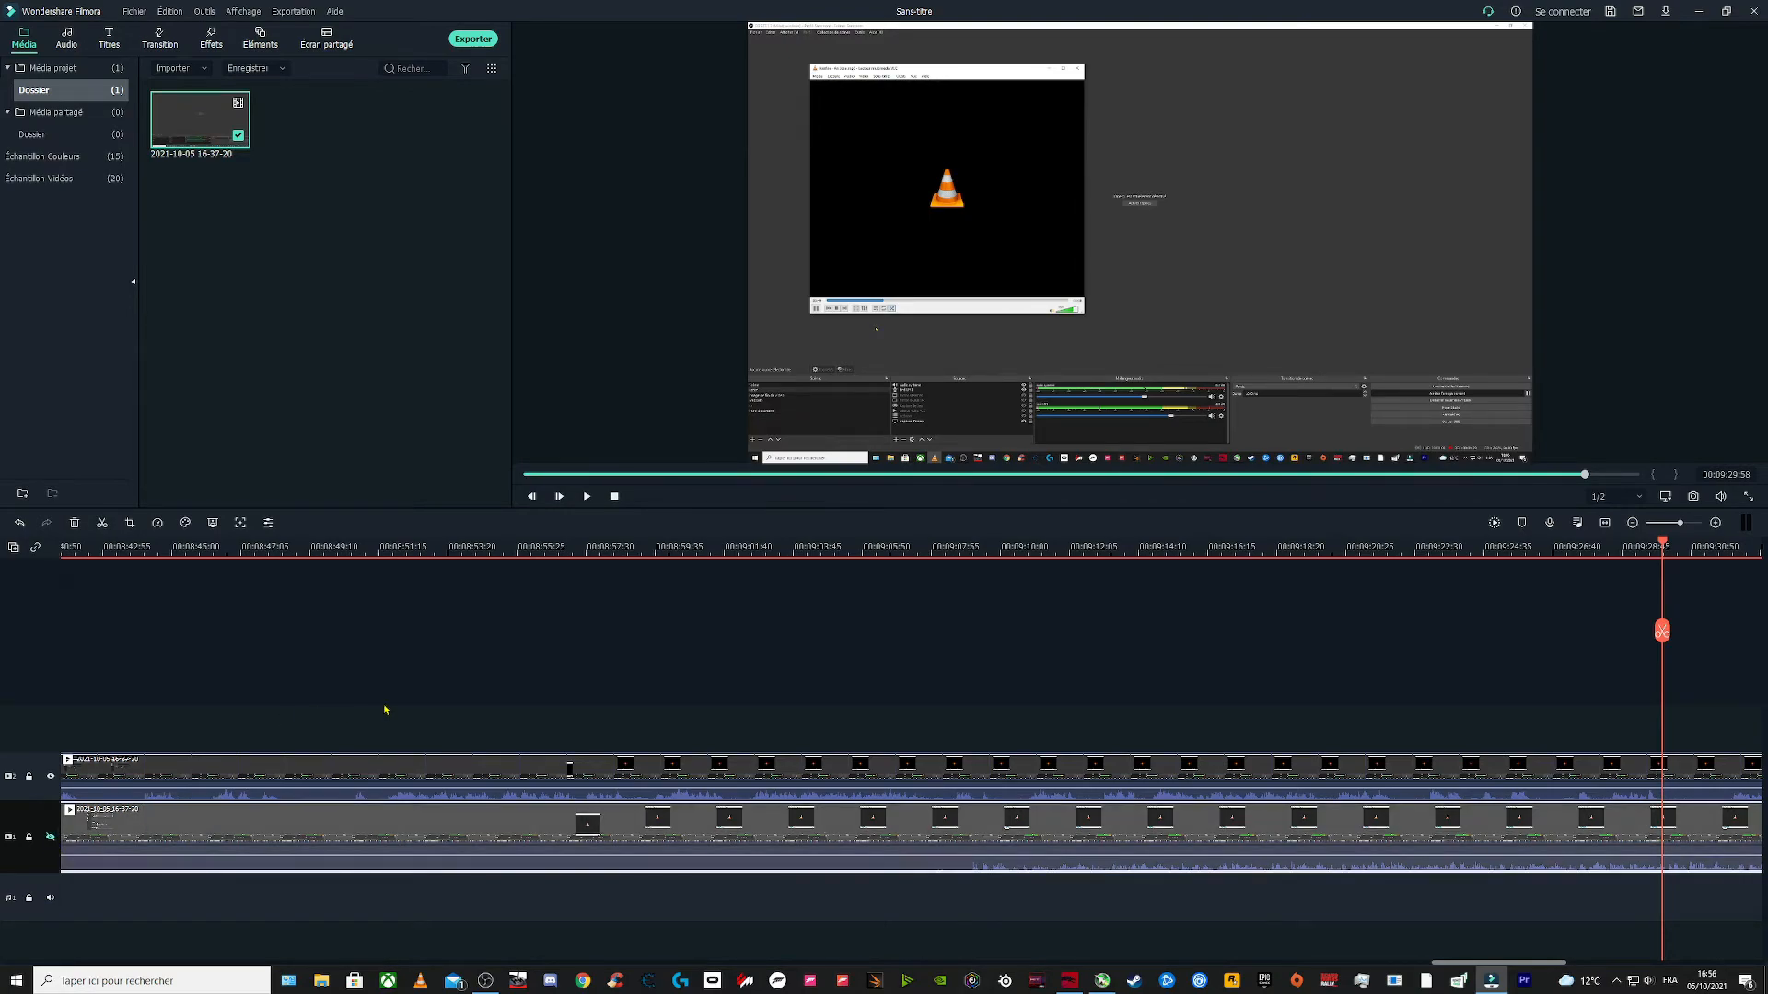
{"action": "left_click", "coordinate": [587, 497]}
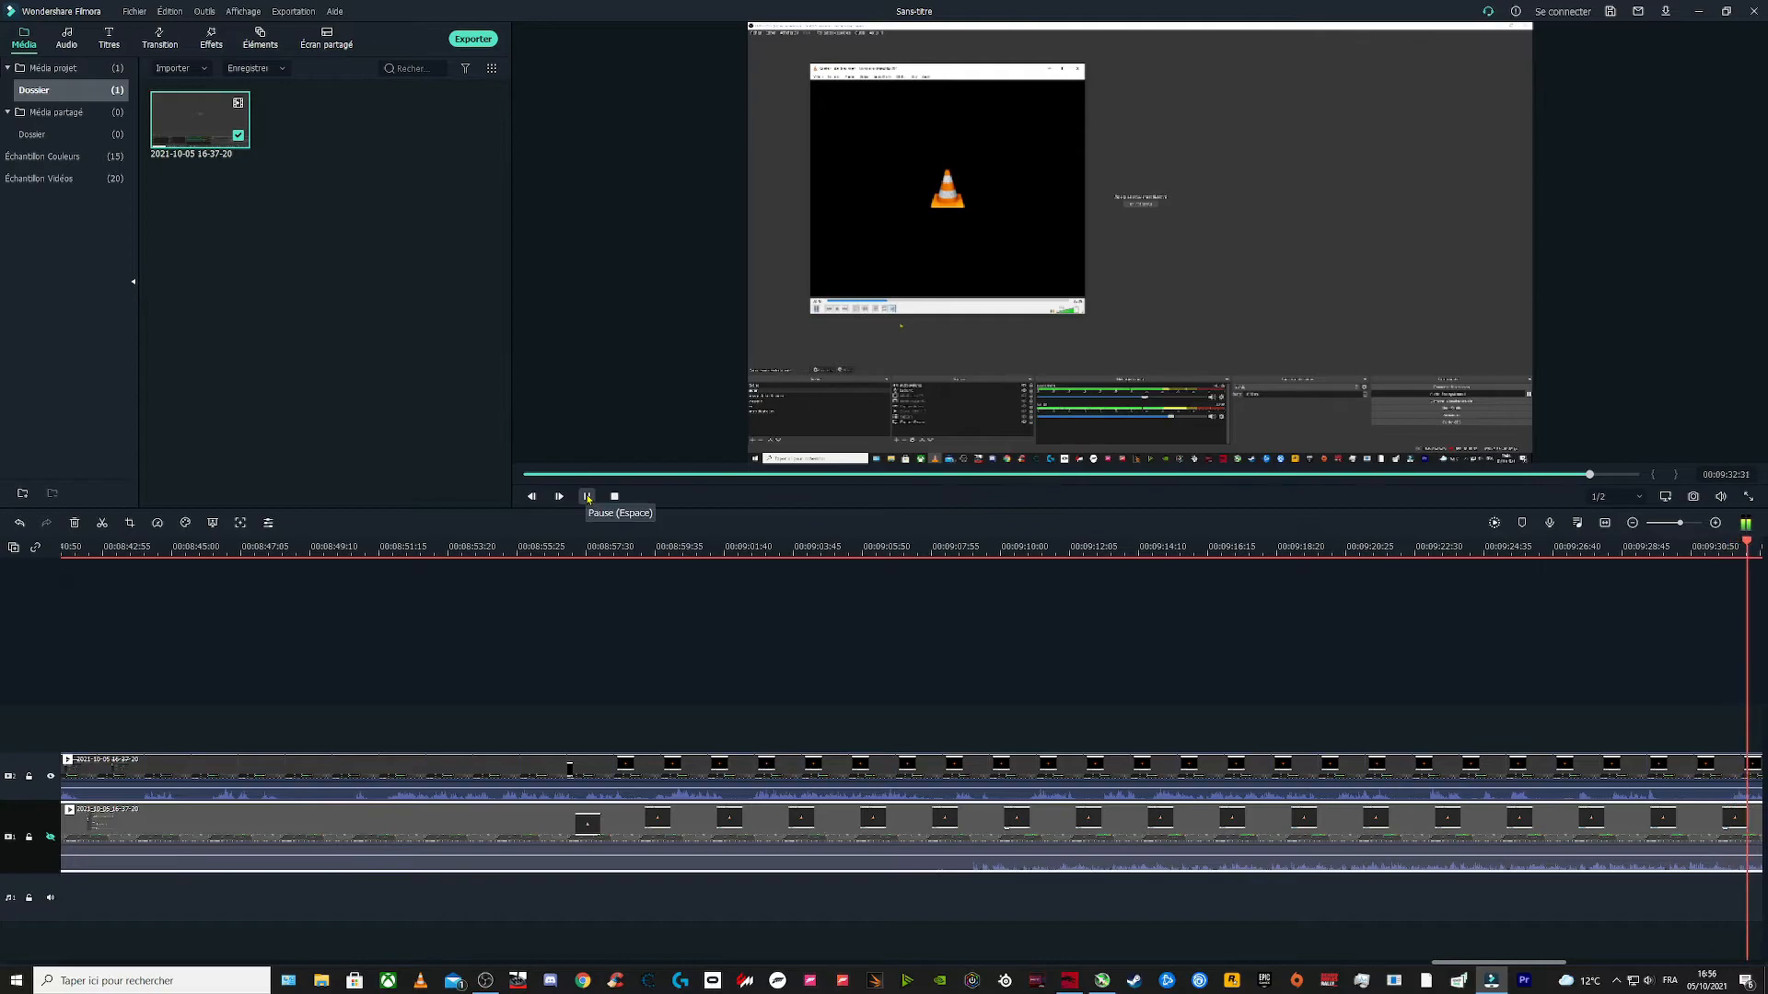
{"action": "left_click", "coordinate": [588, 497]}
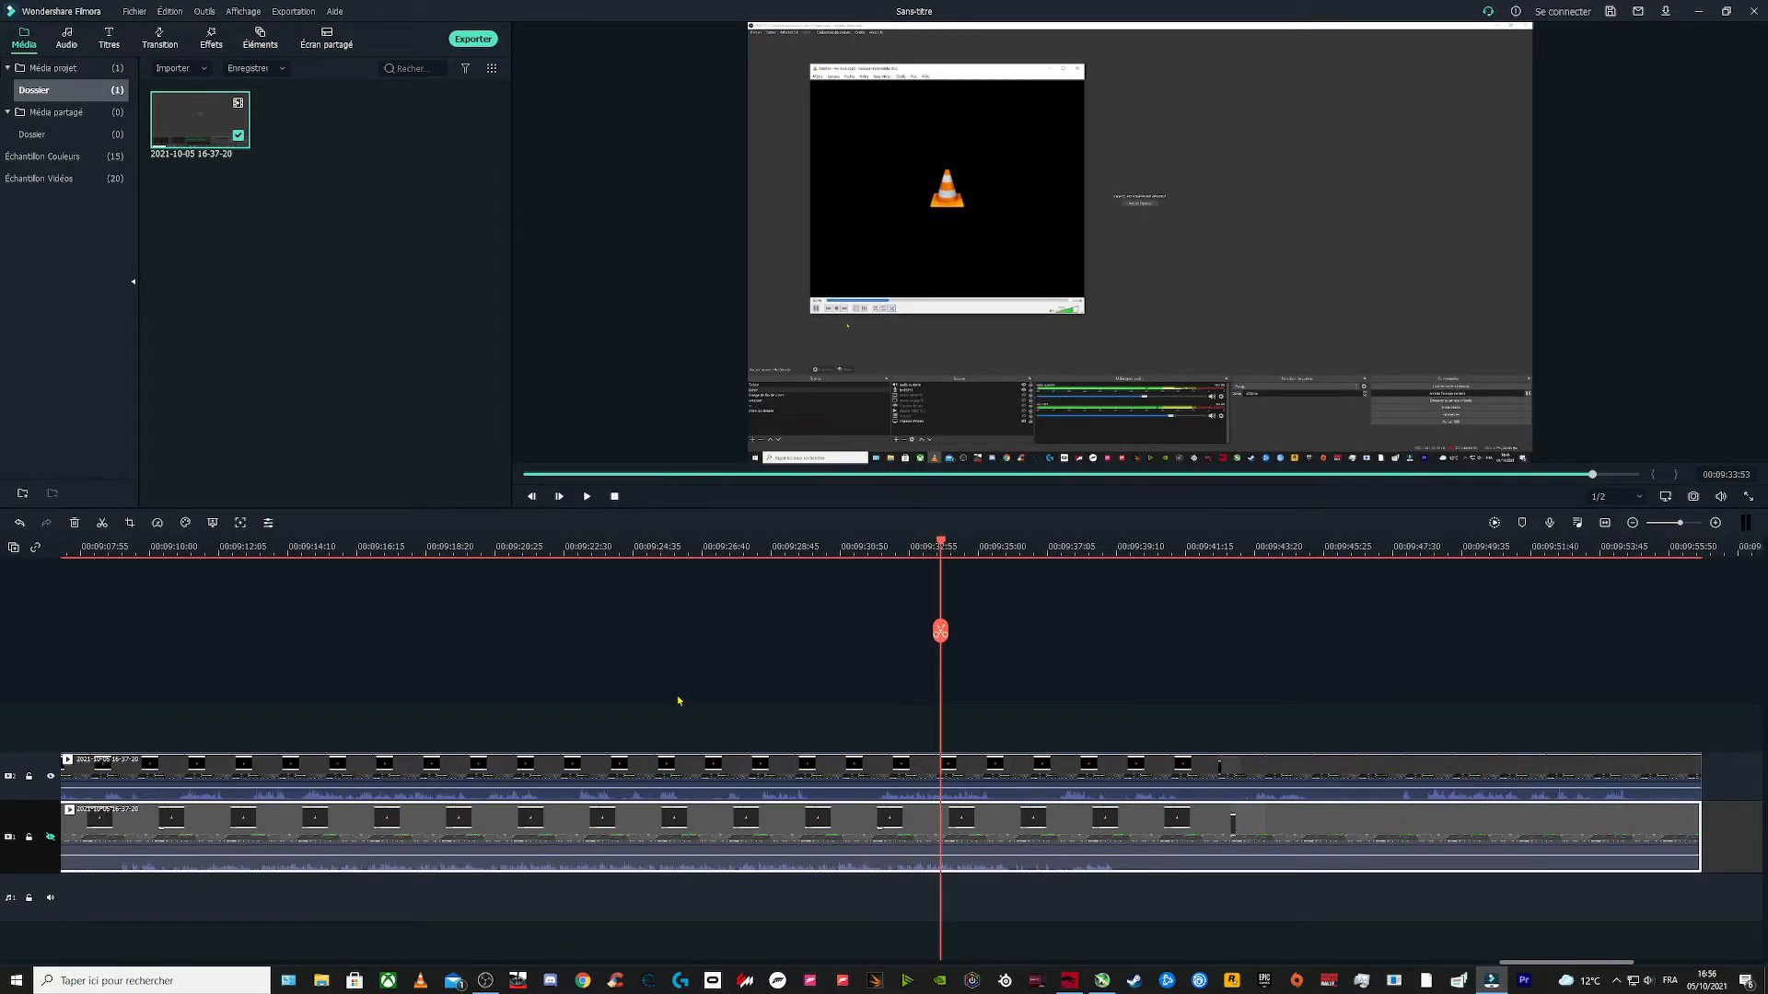
{"action": "left_click", "coordinate": [48, 837]}
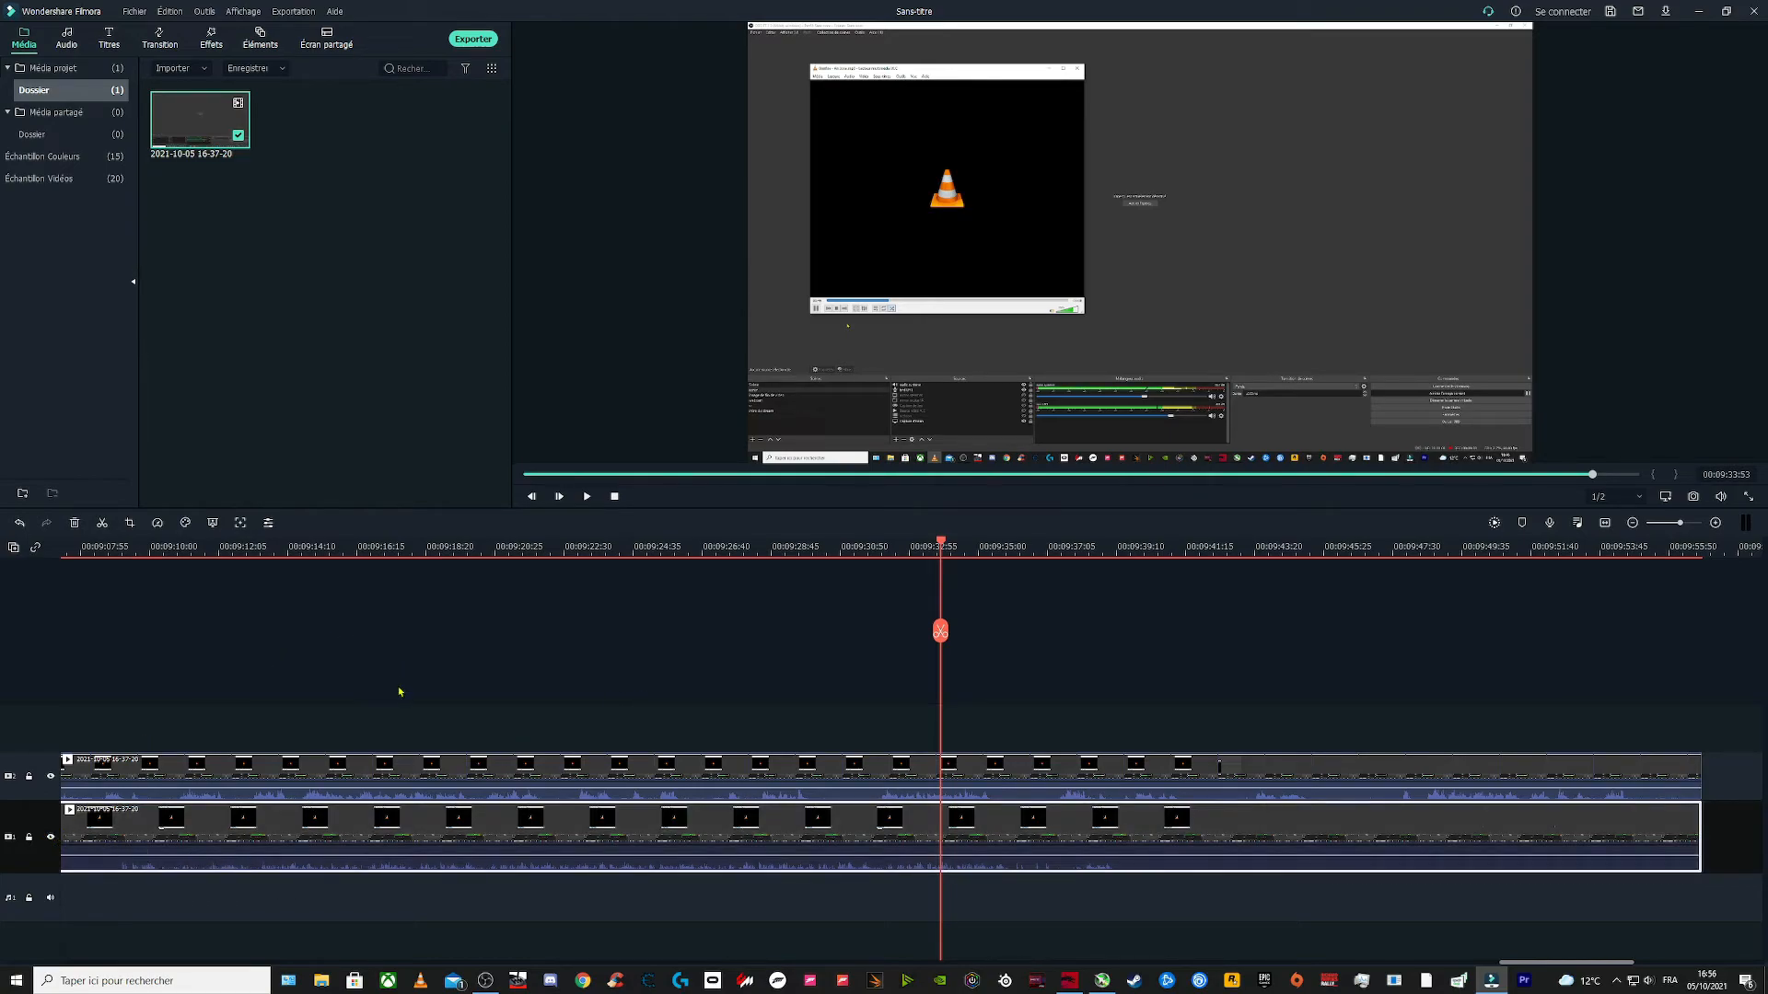
Step: Select both clips on the timeline and detach their audio onto separate audio tracks
{"action": "left_click_drag", "start_coordinate": [576, 711], "coordinate": [727, 907]}
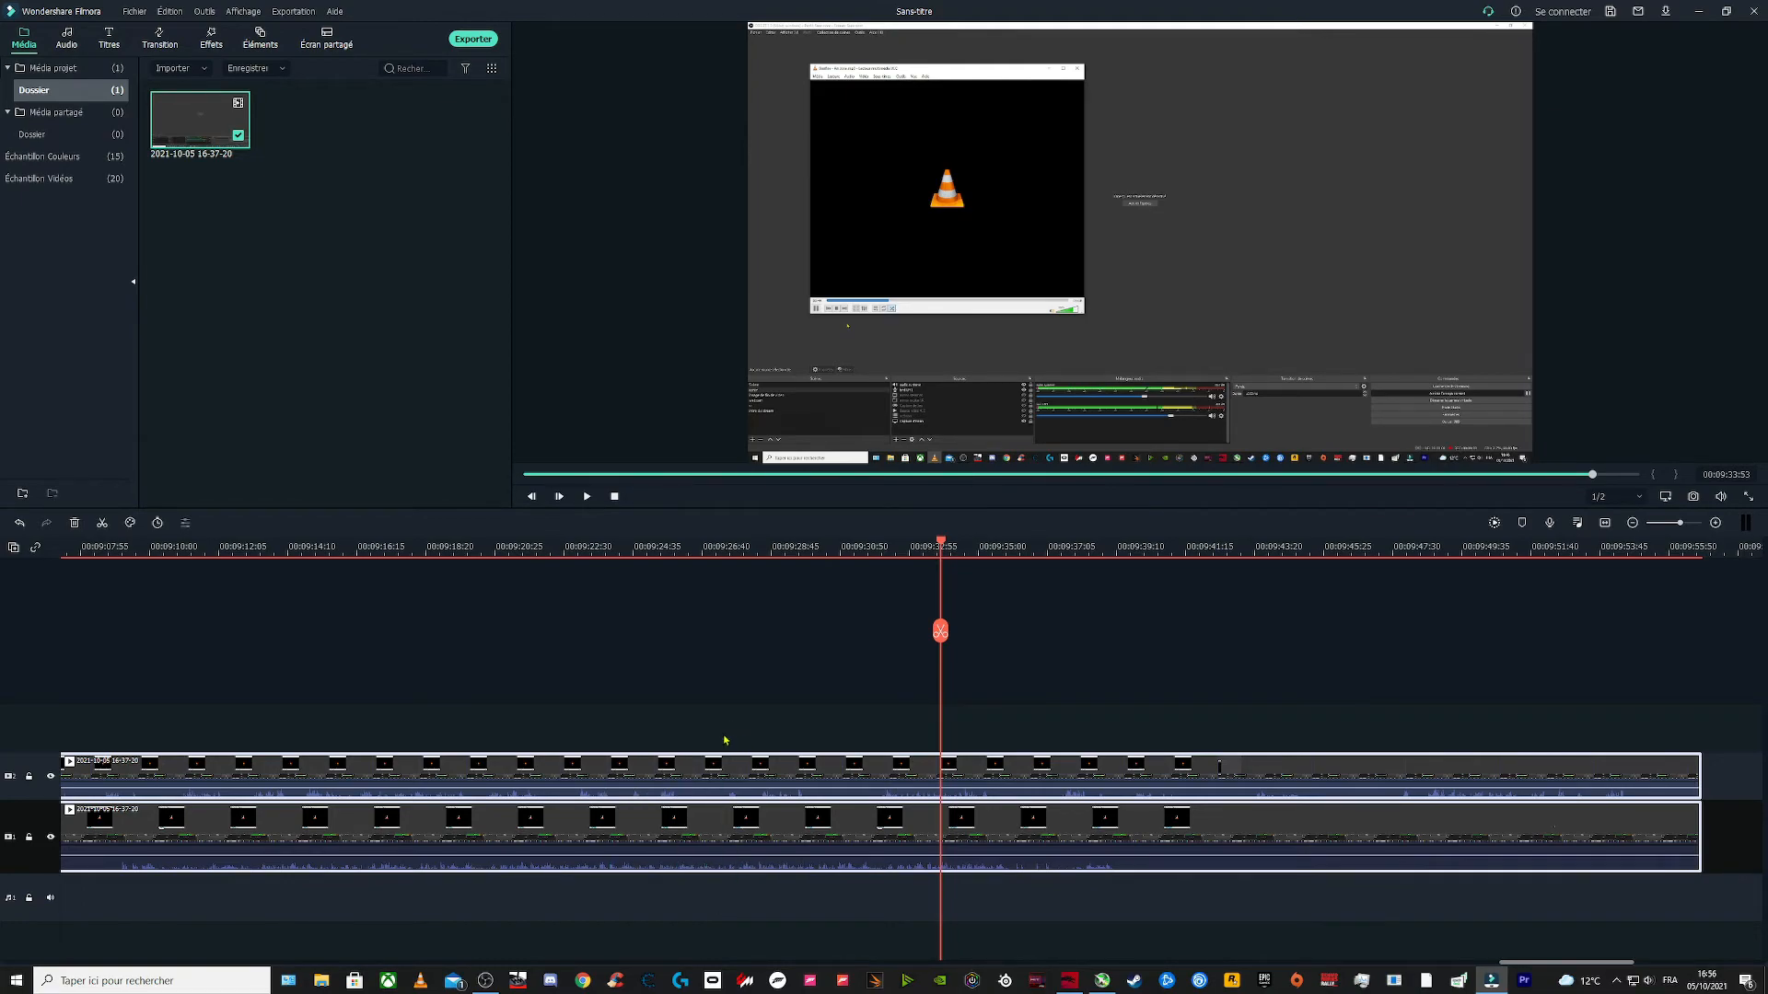
{"action": "right_click", "coordinate": [666, 774]}
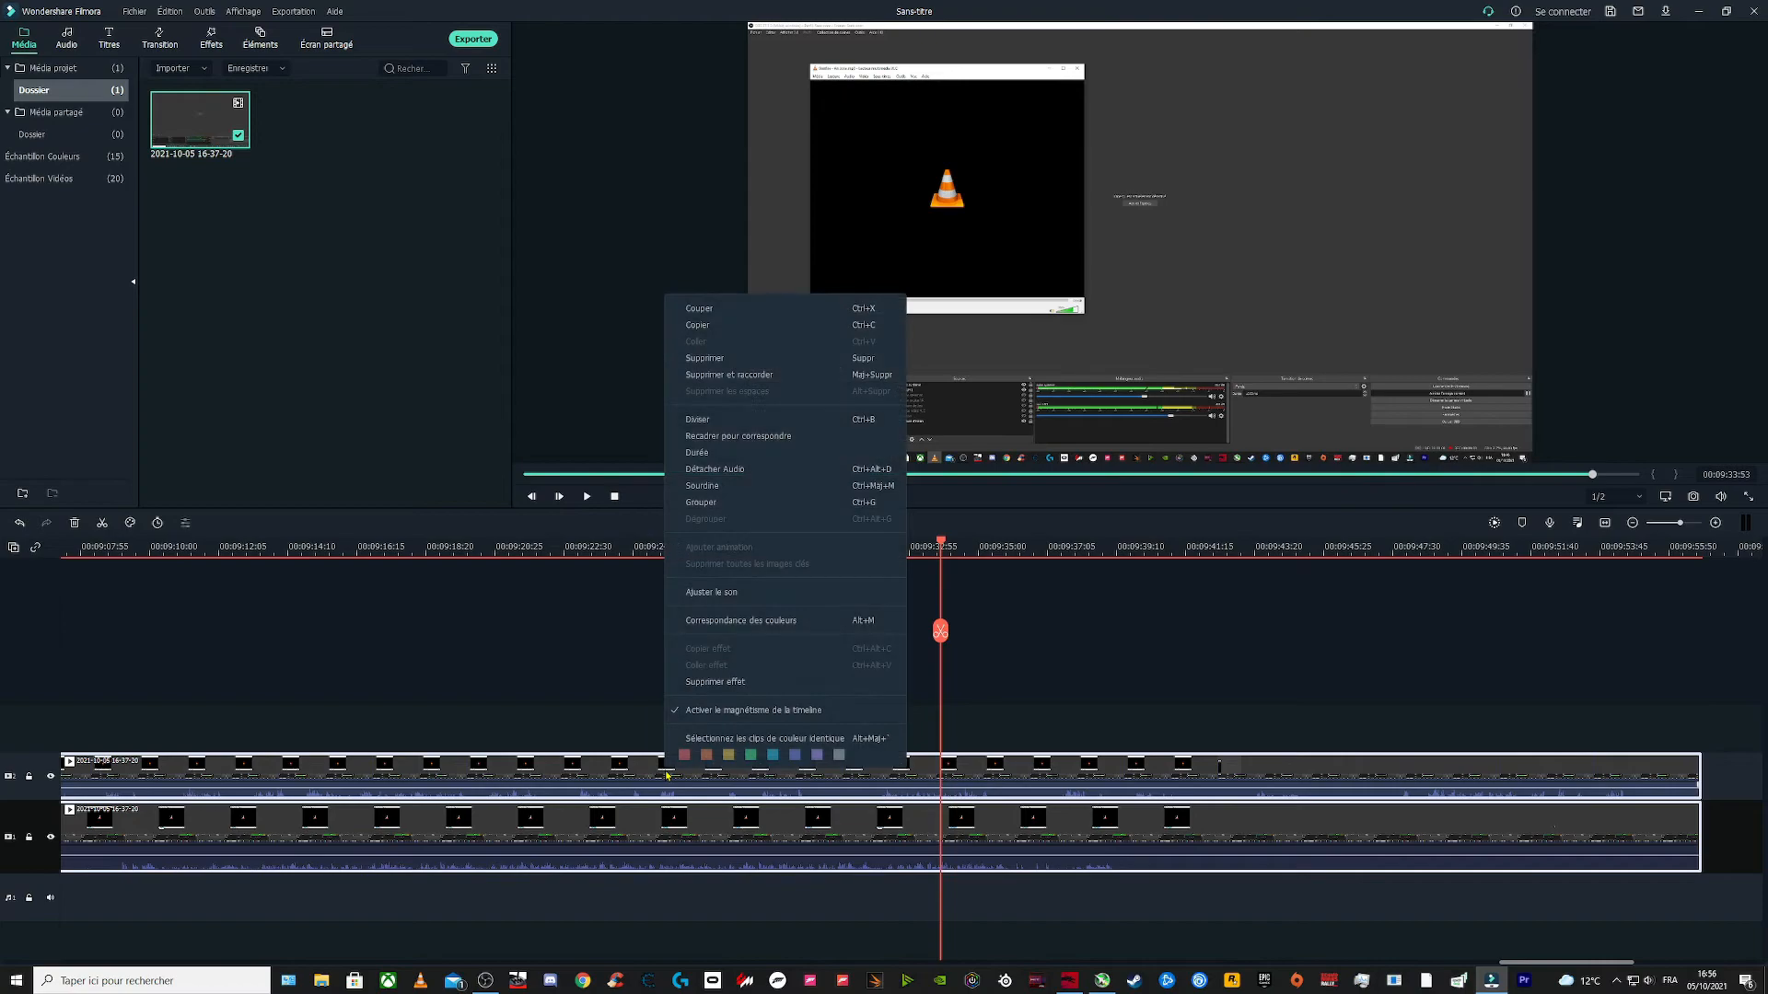
{"action": "left_click", "coordinate": [720, 472]}
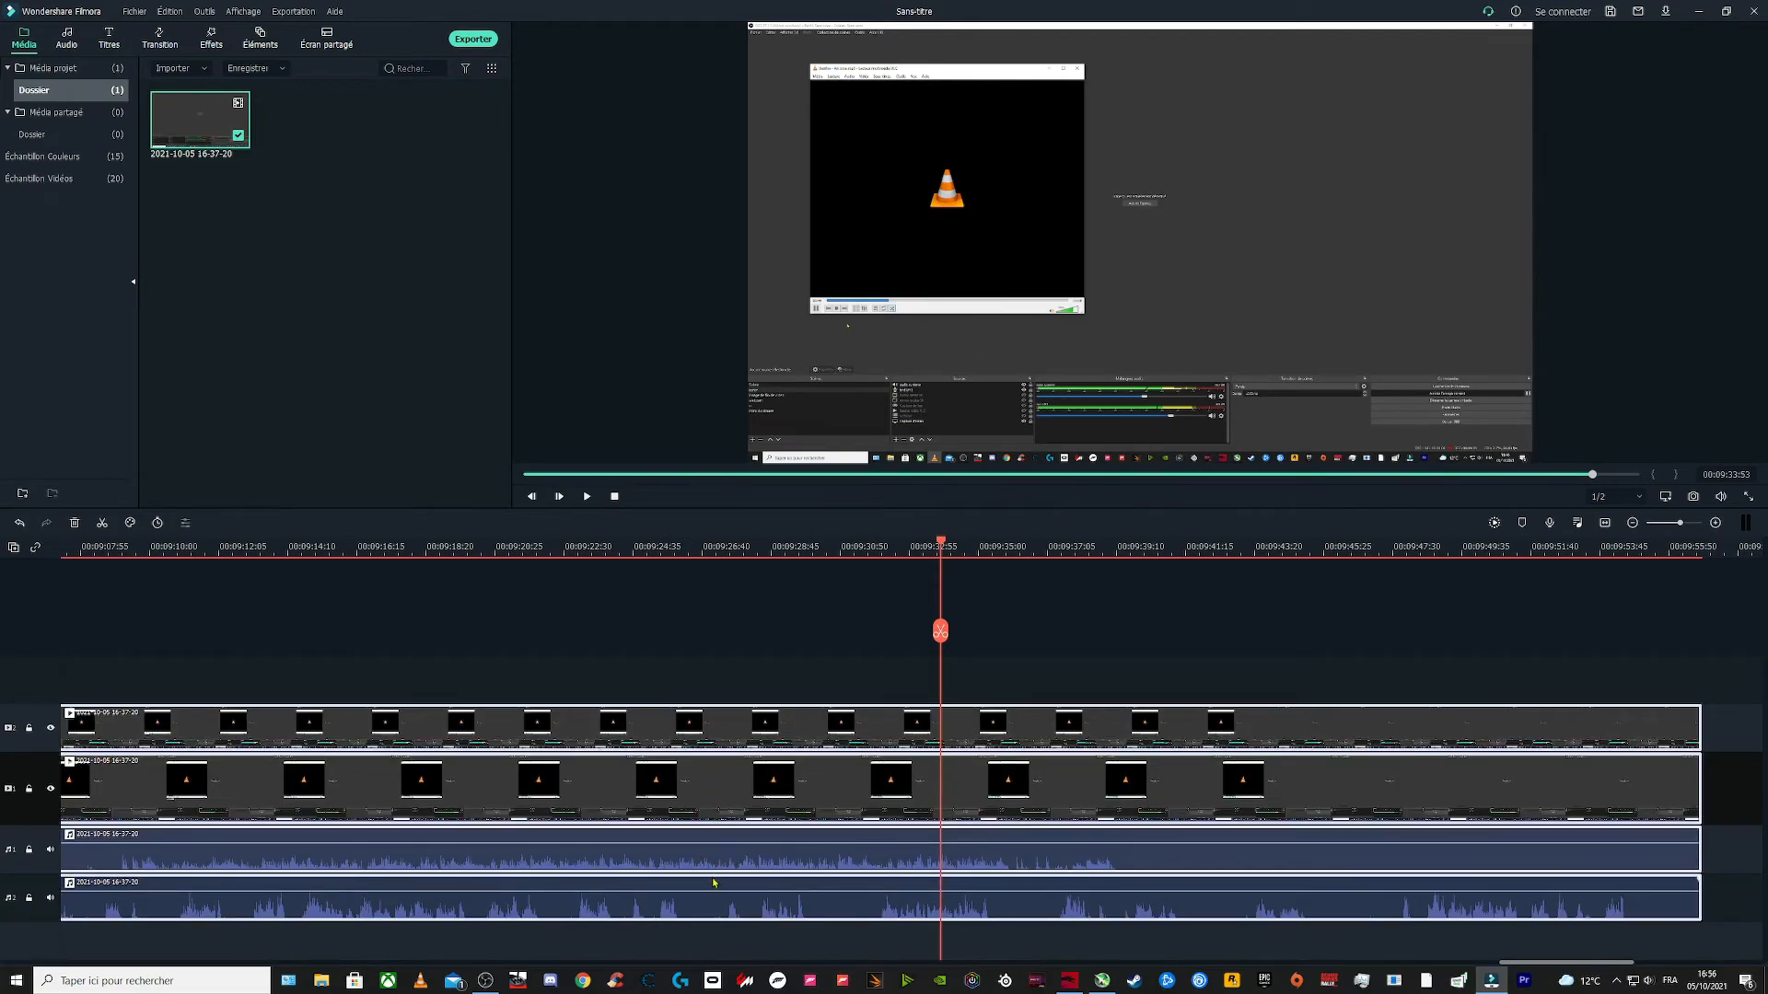
Step: Delete the duplicate video clip on the upper video track
{"action": "left_click", "coordinate": [636, 728]}
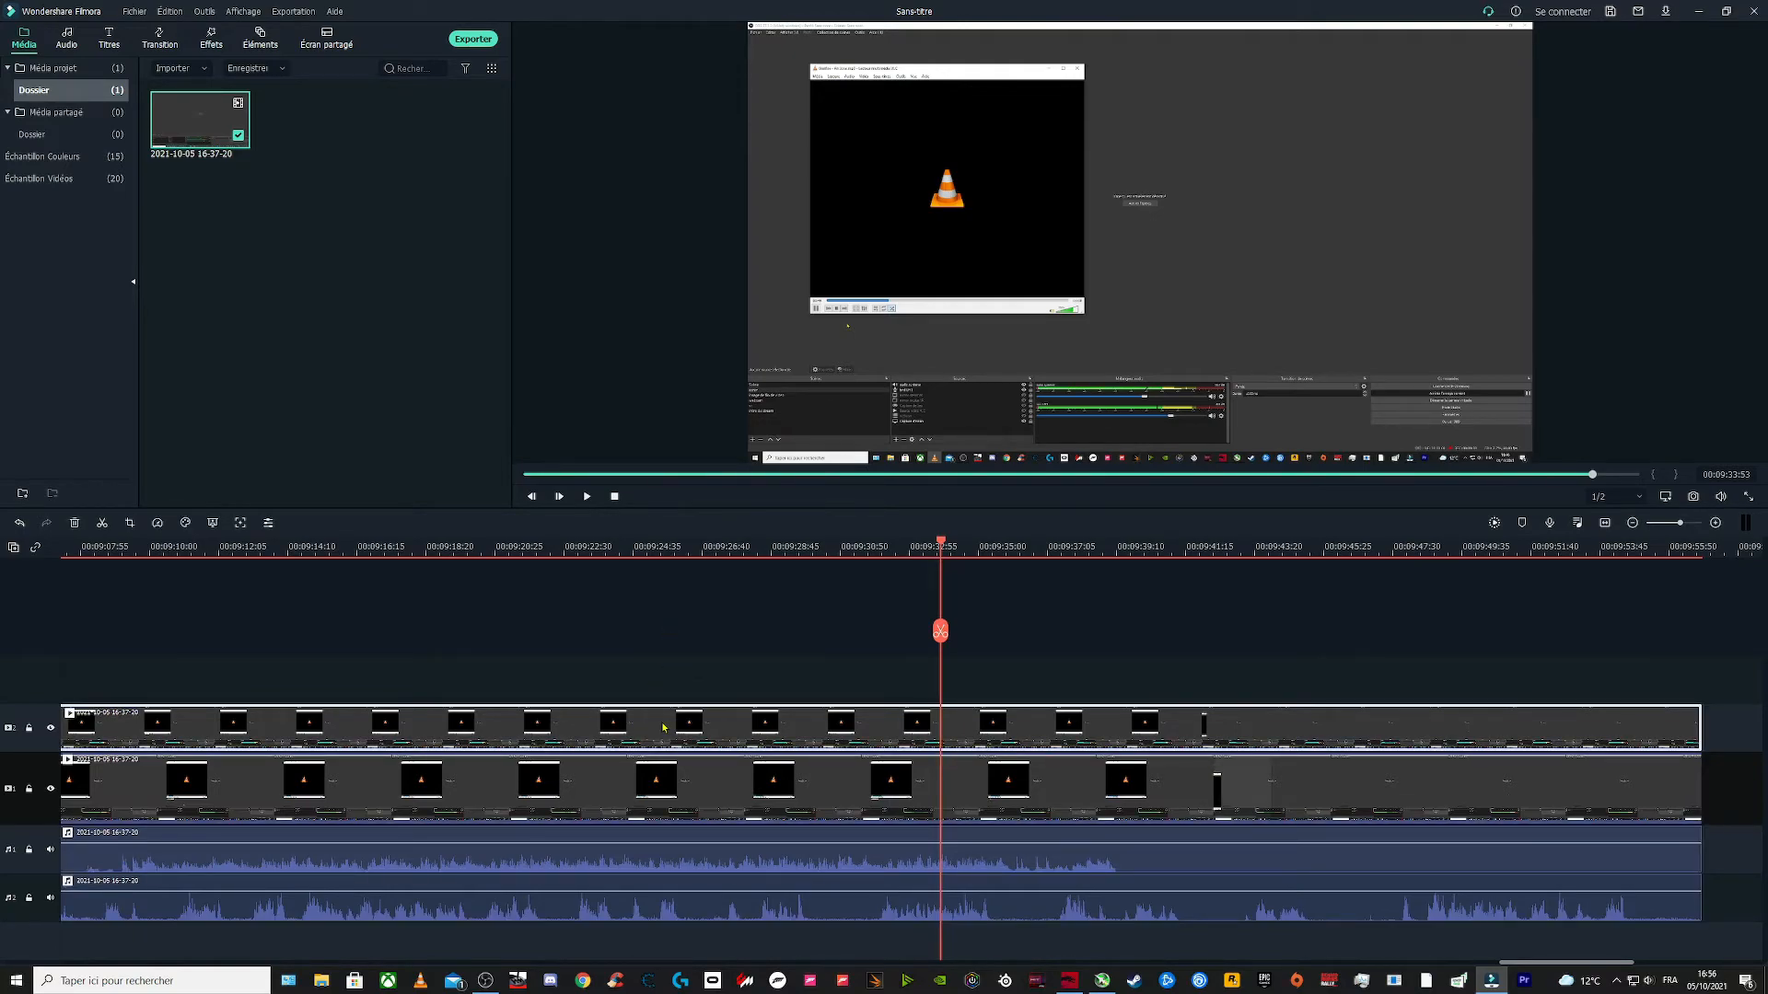
{"action": "key", "text": "Delete"}
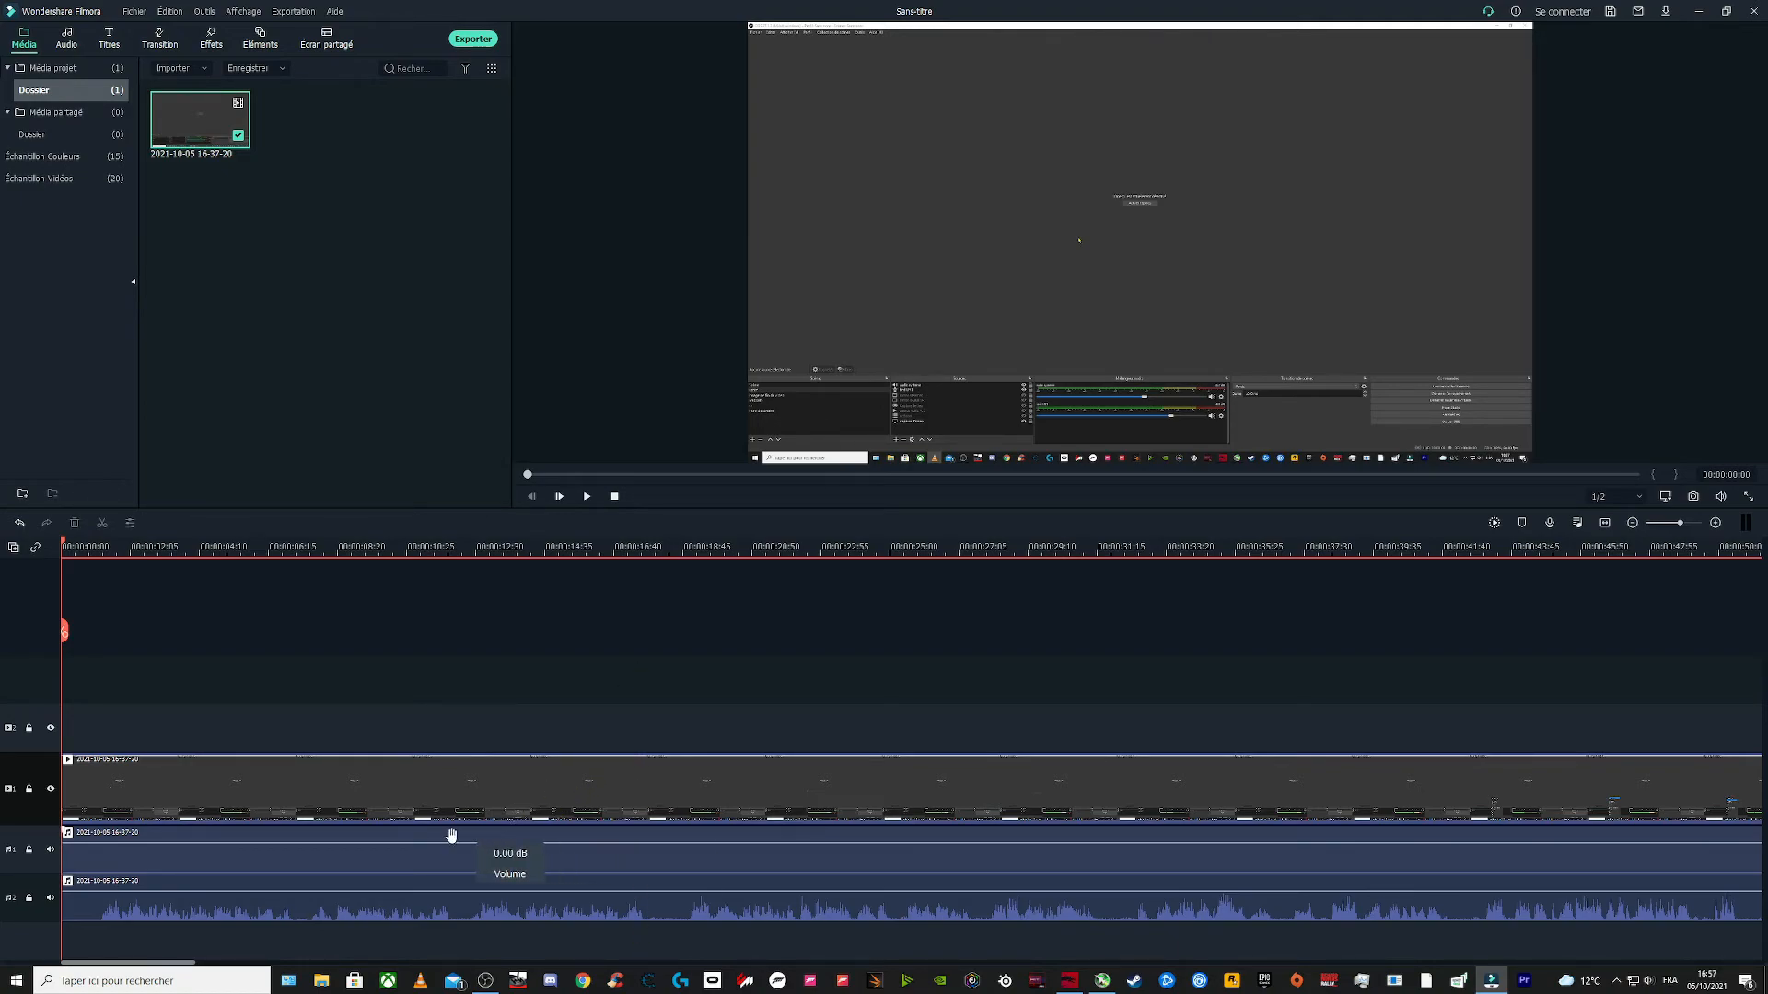
Step: Select the remaining video clip and each detached audio clip in turn to inspect them
{"action": "left_click", "coordinate": [320, 913]}
{"action": "left_click", "coordinate": [349, 853]}
{"action": "left_click", "coordinate": [369, 797]}
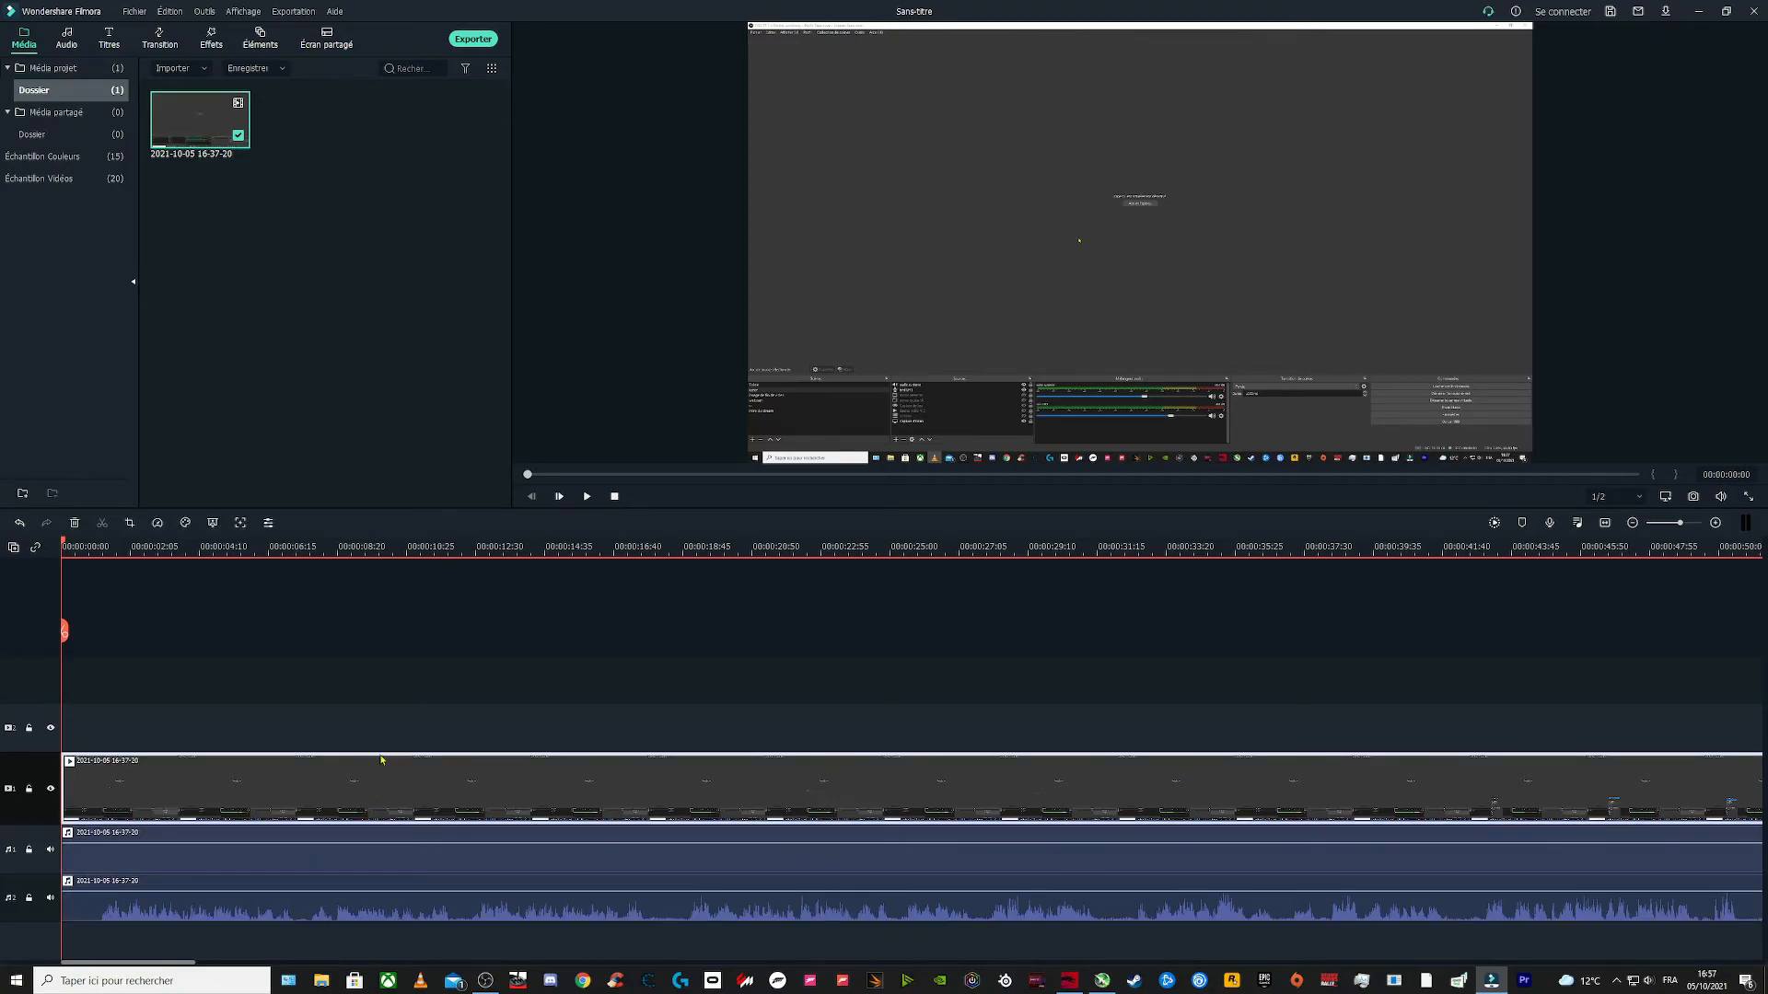
{"action": "left_click", "coordinate": [400, 871]}
{"action": "left_click", "coordinate": [399, 907]}
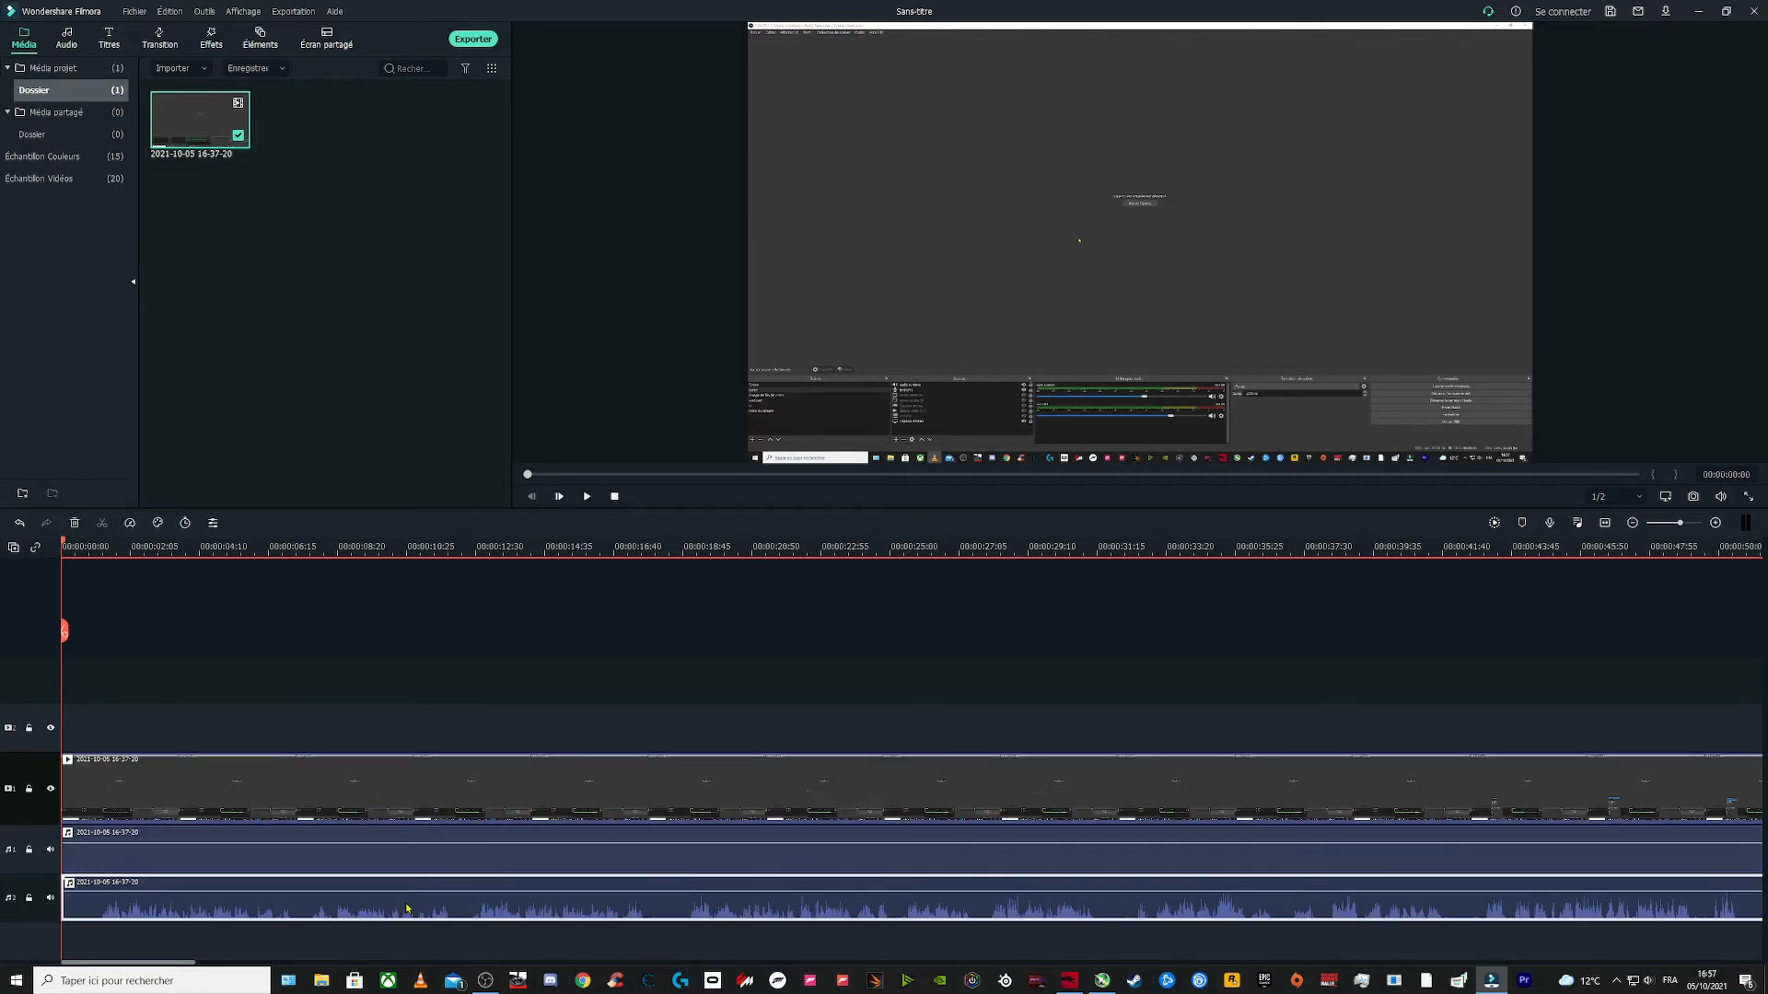
{"action": "left_click", "coordinate": [458, 859]}
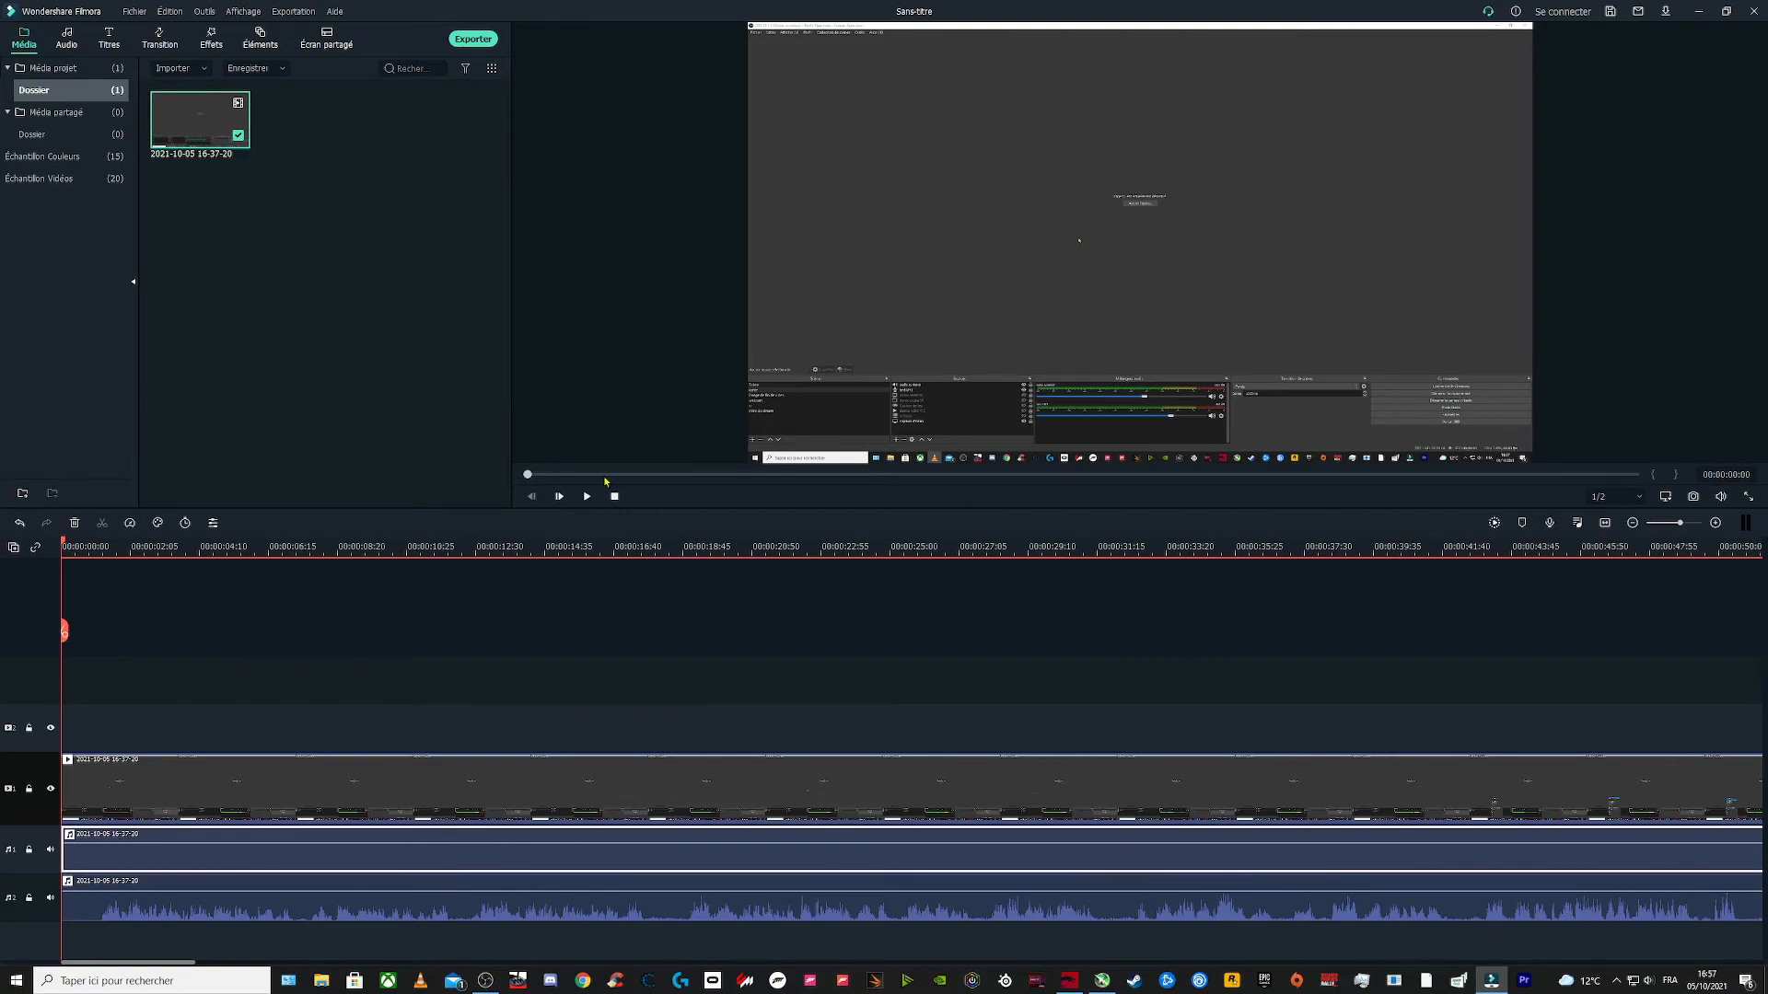
Step: Scrub the preview and playhead toward the end and compare the waveforms of the two audio tracks
{"action": "left_click_drag", "start_coordinate": [528, 475], "coordinate": [1537, 481]}
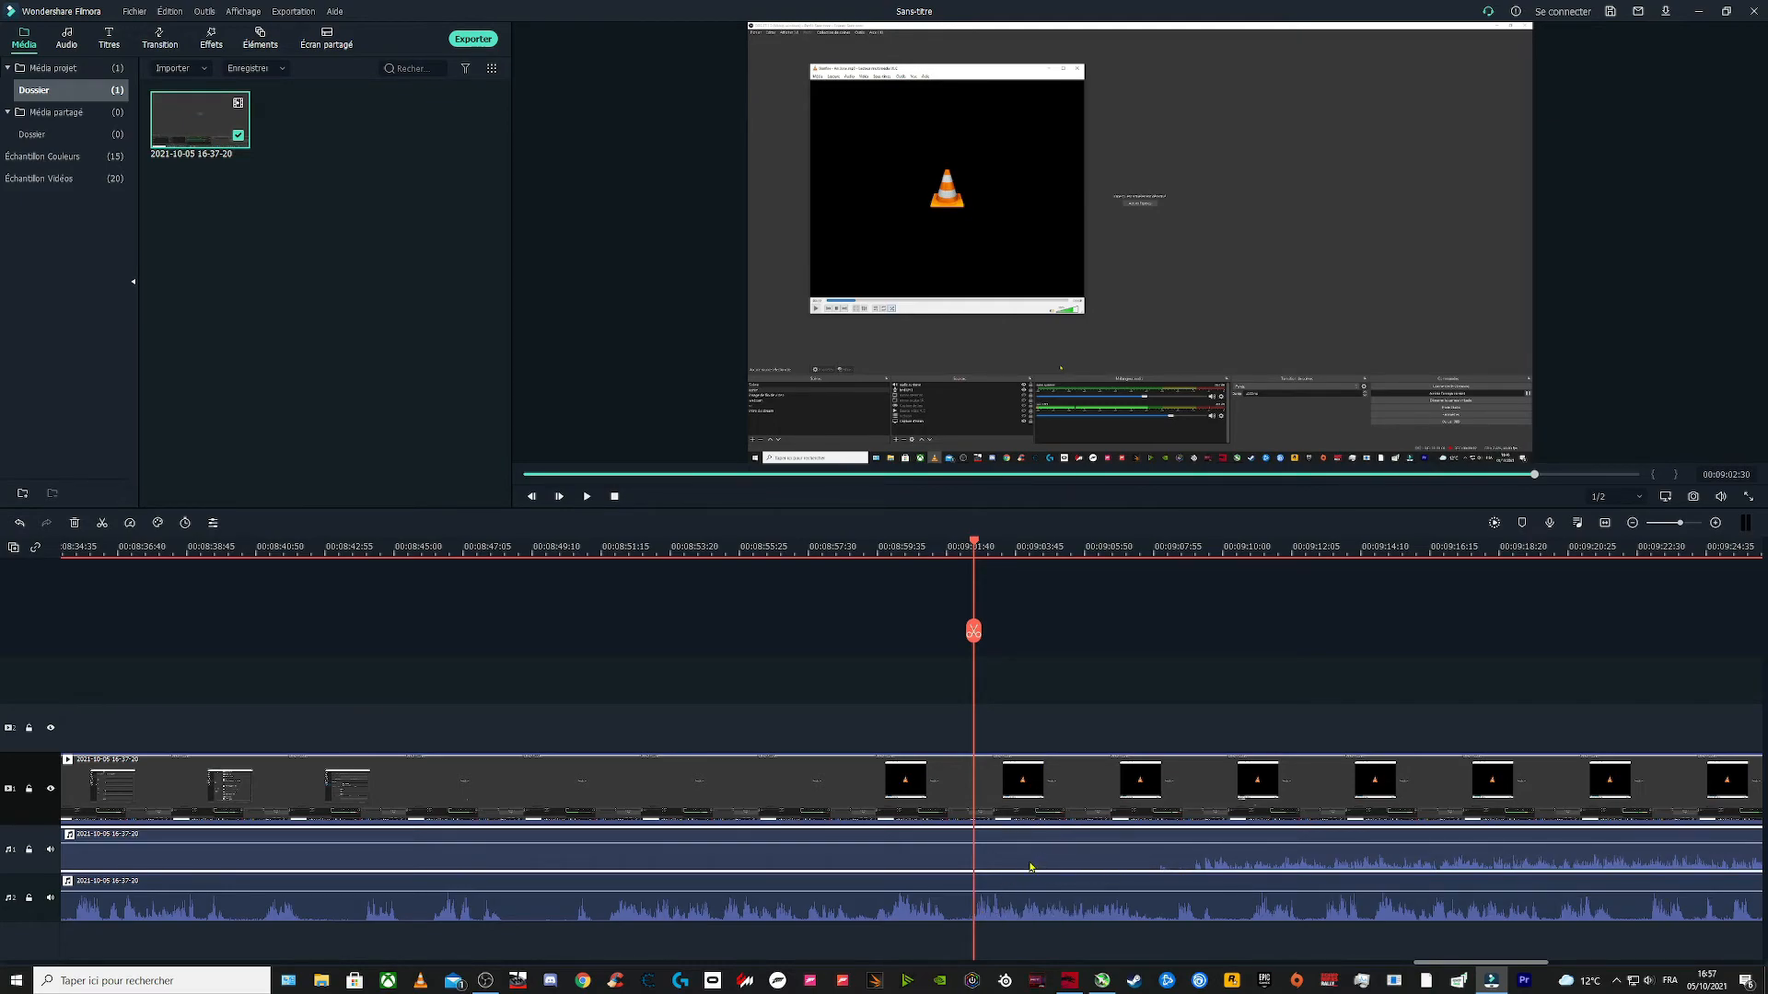
{"action": "left_click", "coordinate": [1025, 907]}
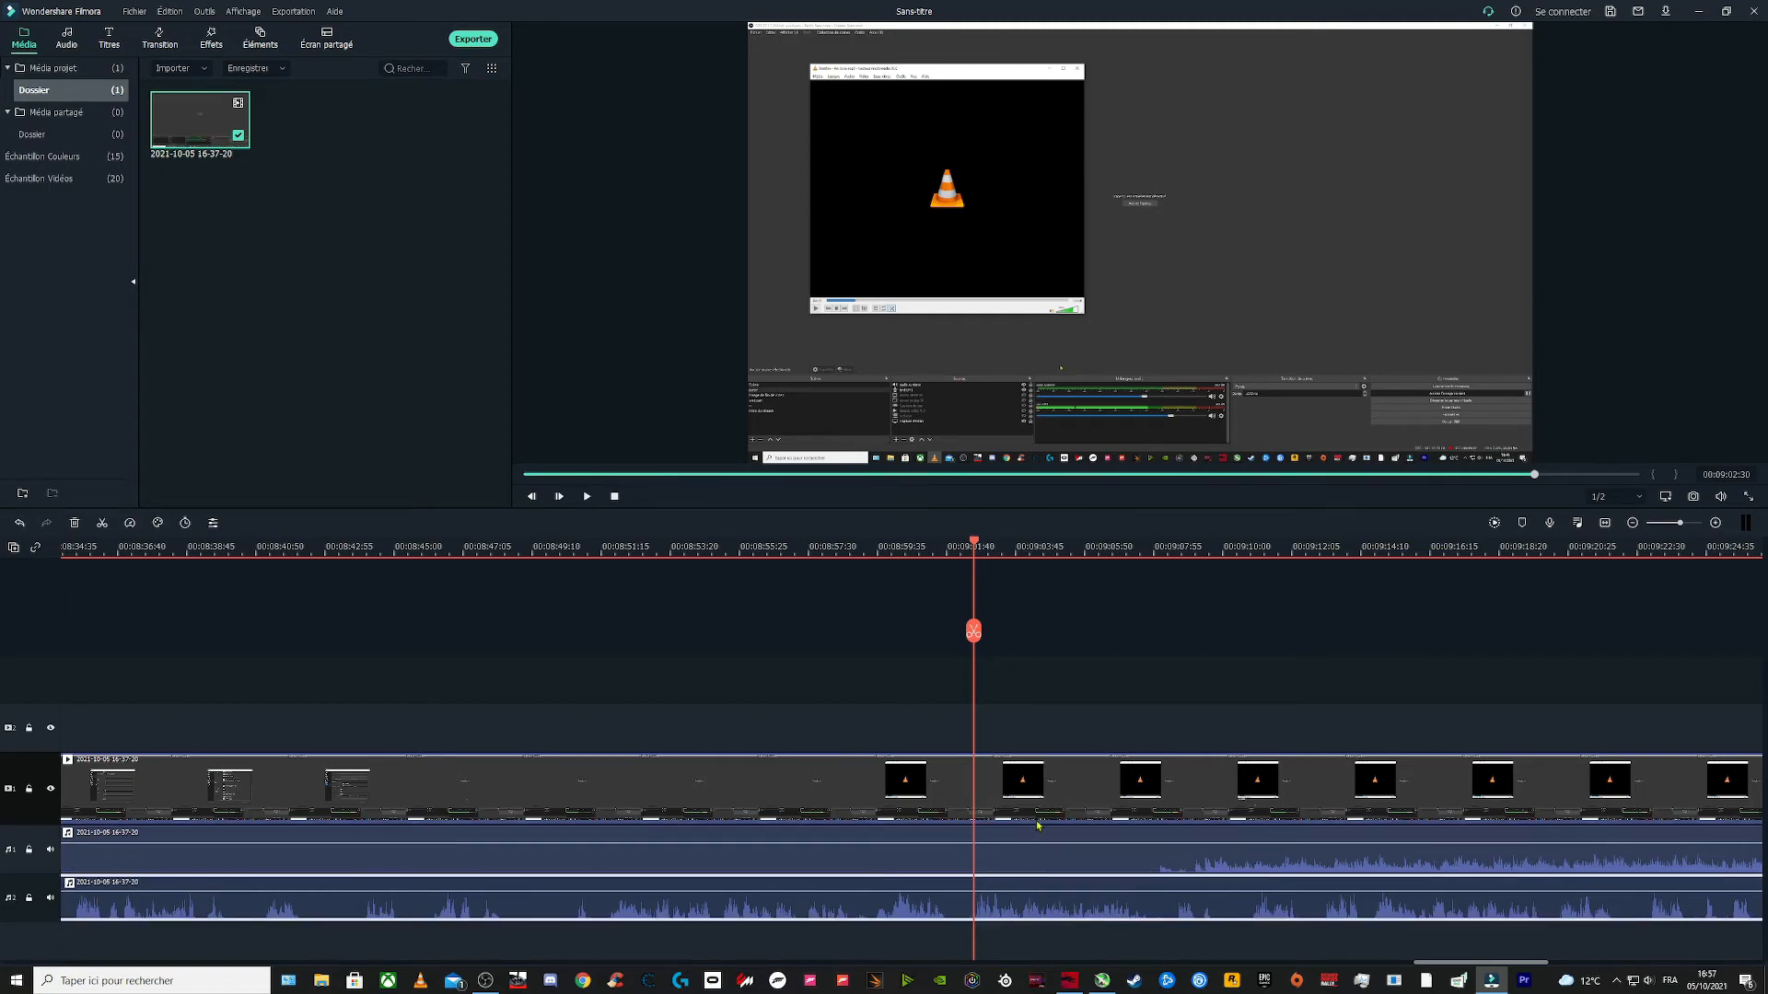
{"action": "left_click", "coordinate": [1072, 811]}
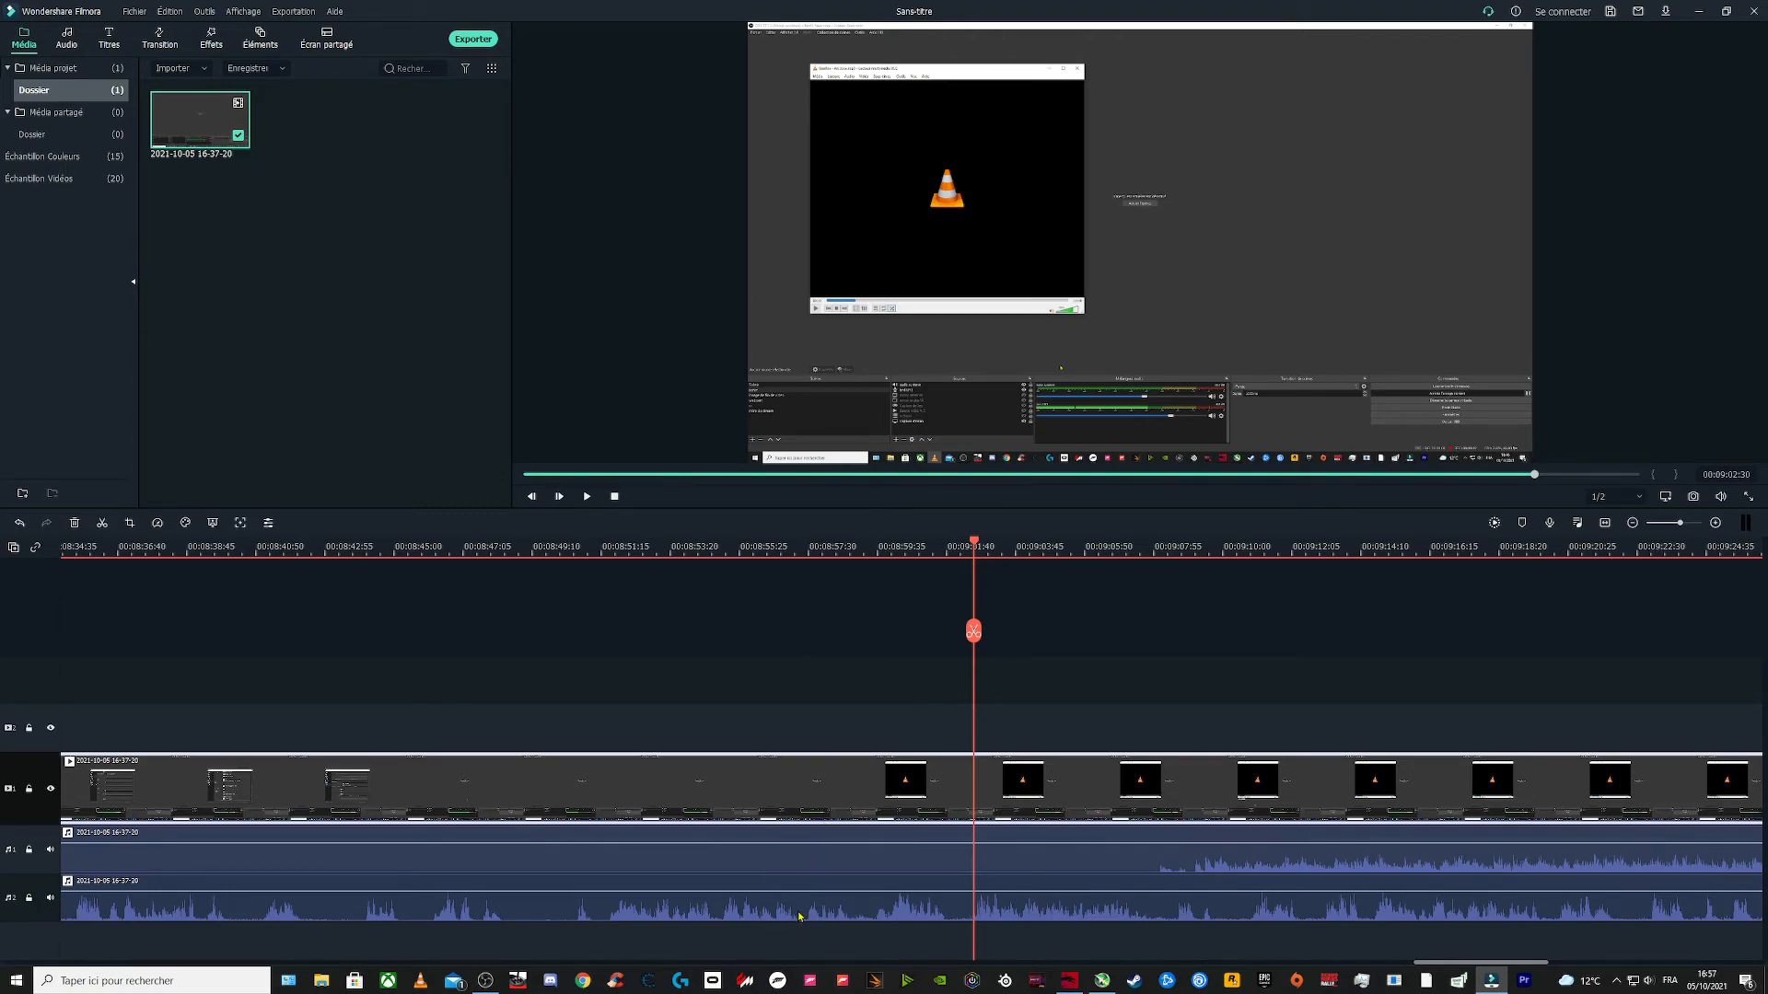
{"action": "left_click_drag", "start_coordinate": [881, 682], "coordinate": [920, 946]}
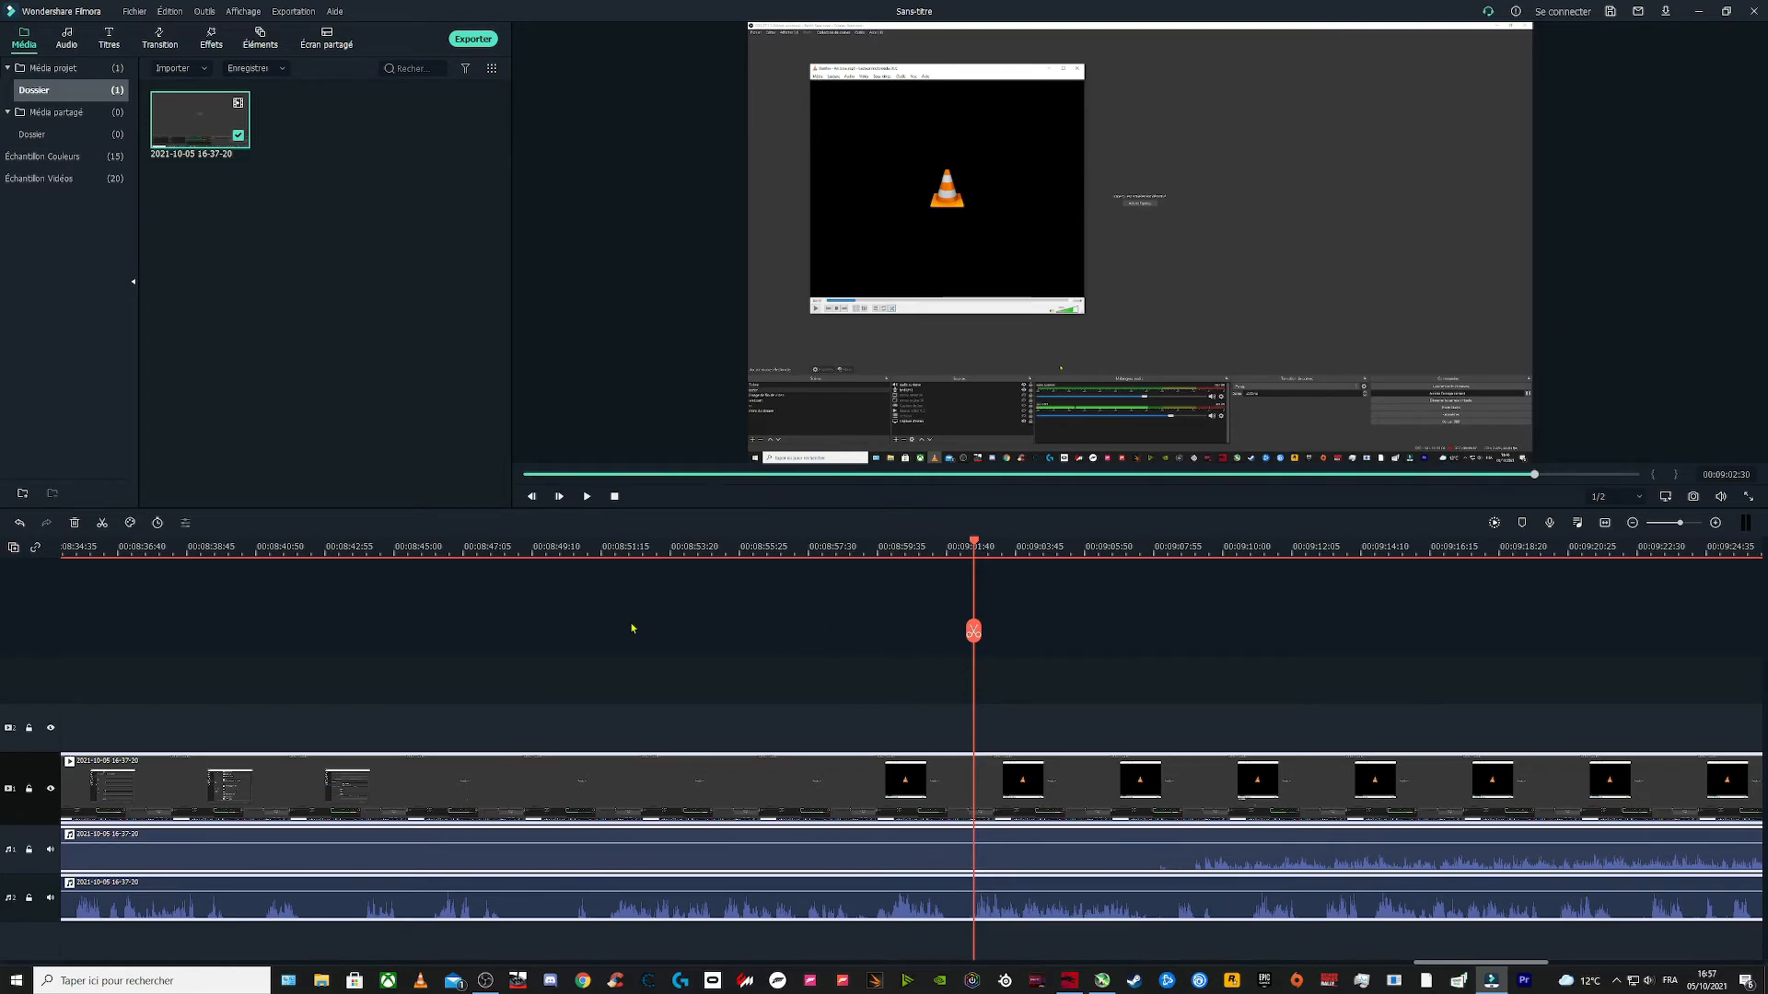
{"action": "left_click", "coordinate": [716, 607]}
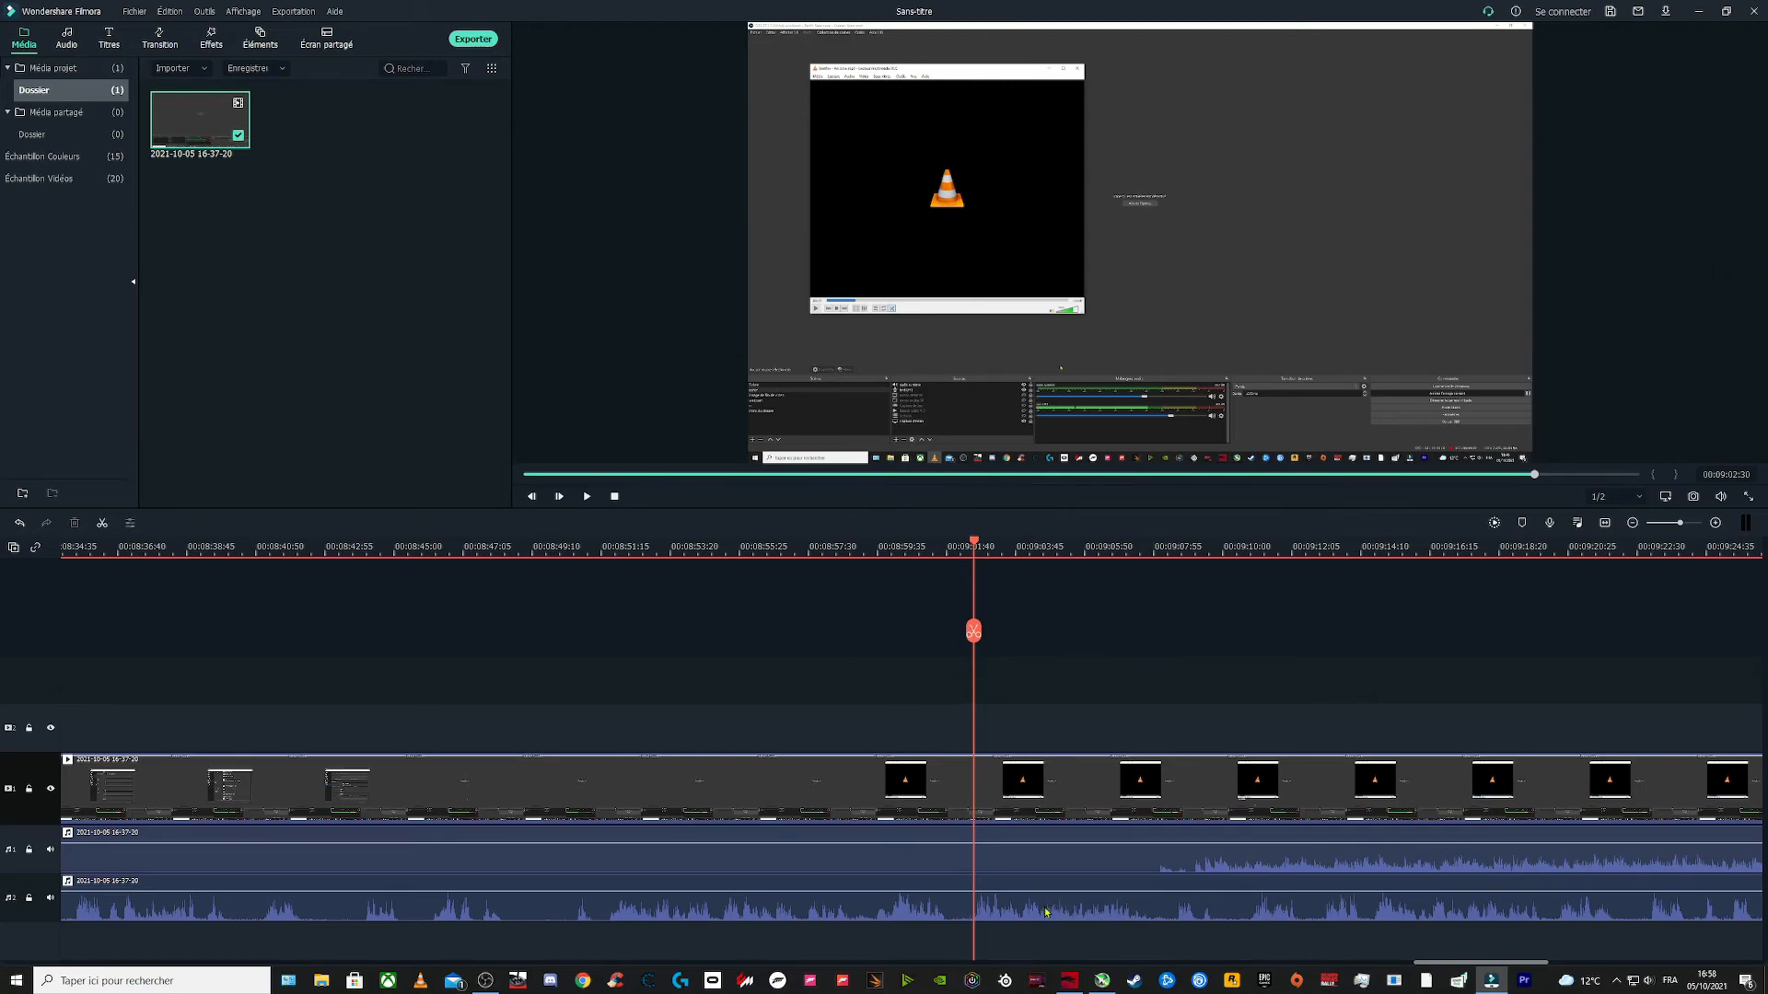
{"action": "left_click_drag", "start_coordinate": [974, 631], "coordinate": [1055, 654]}
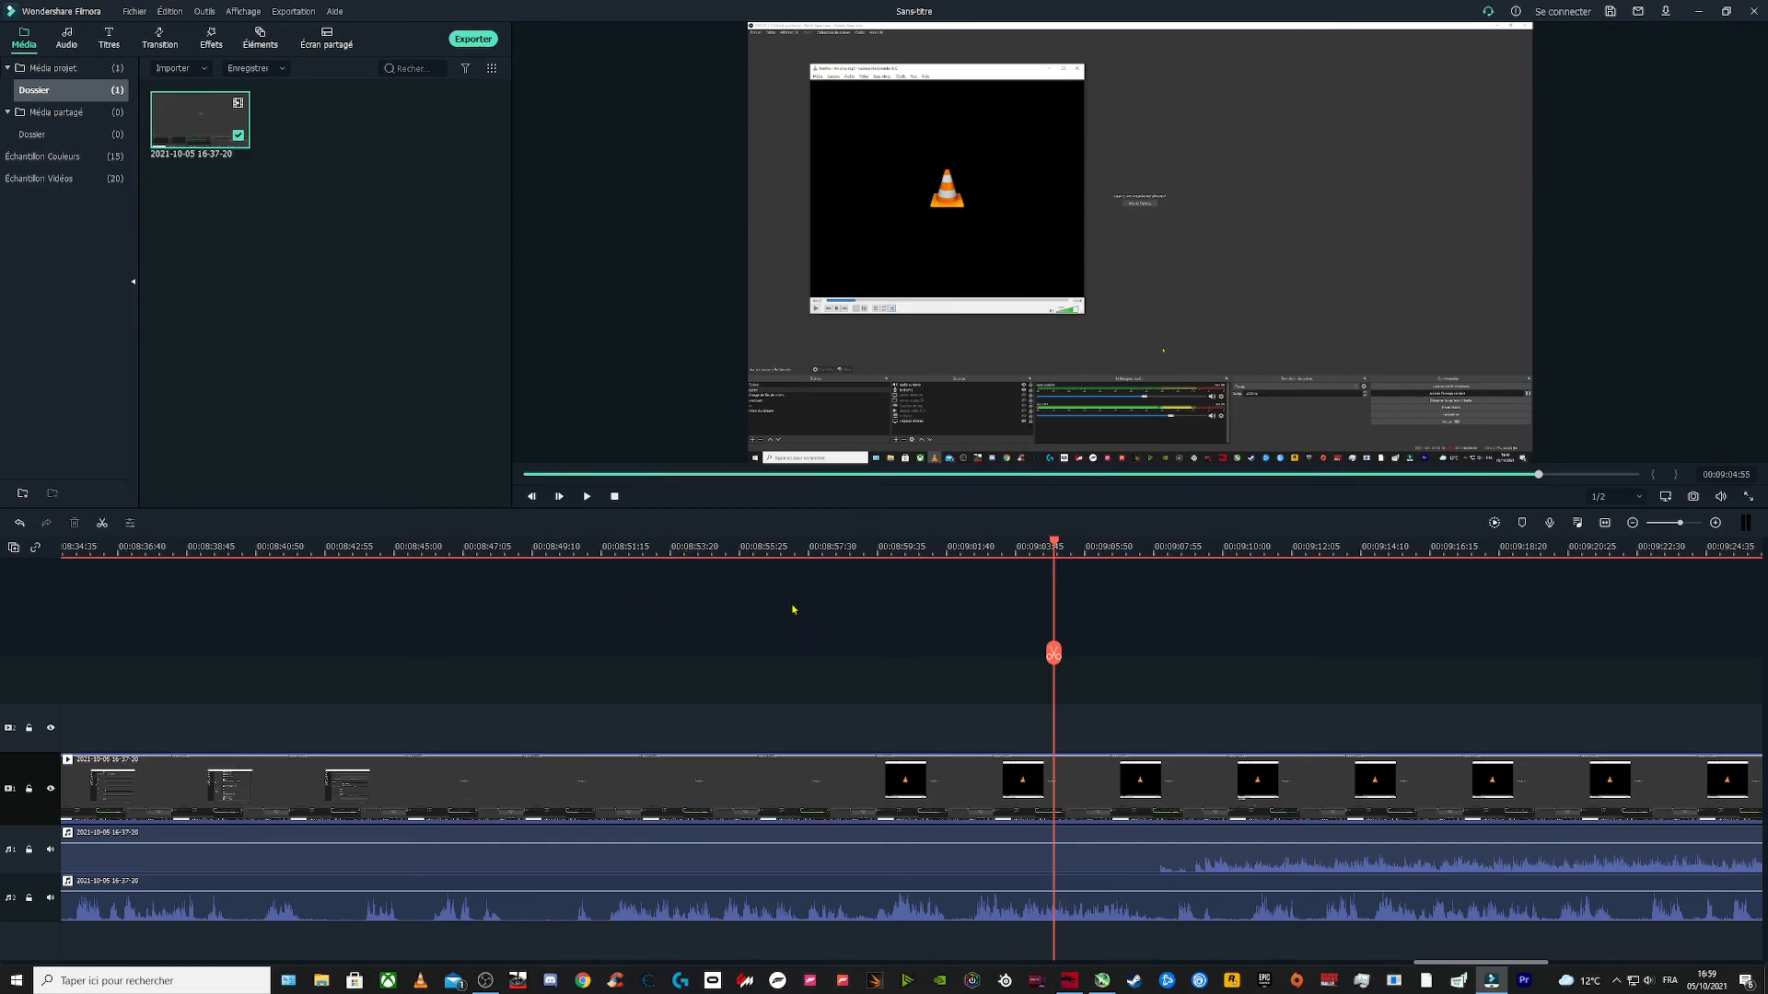
{"action": "left_click", "coordinate": [445, 406]}
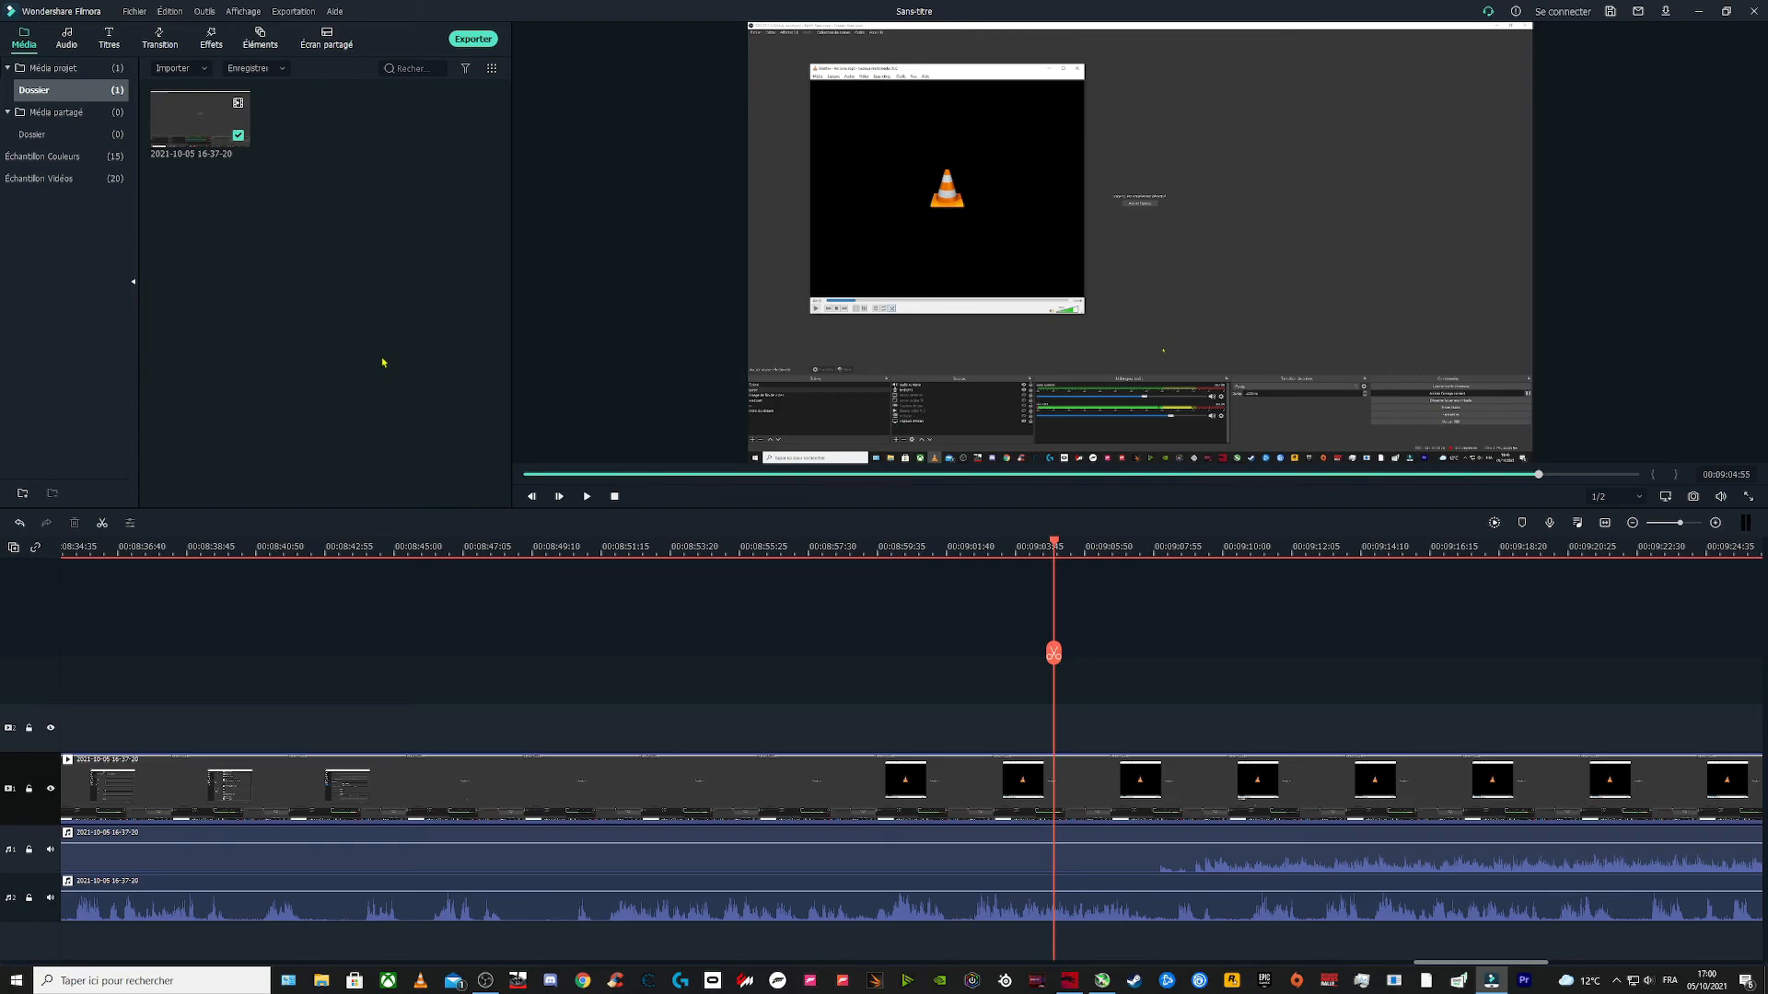